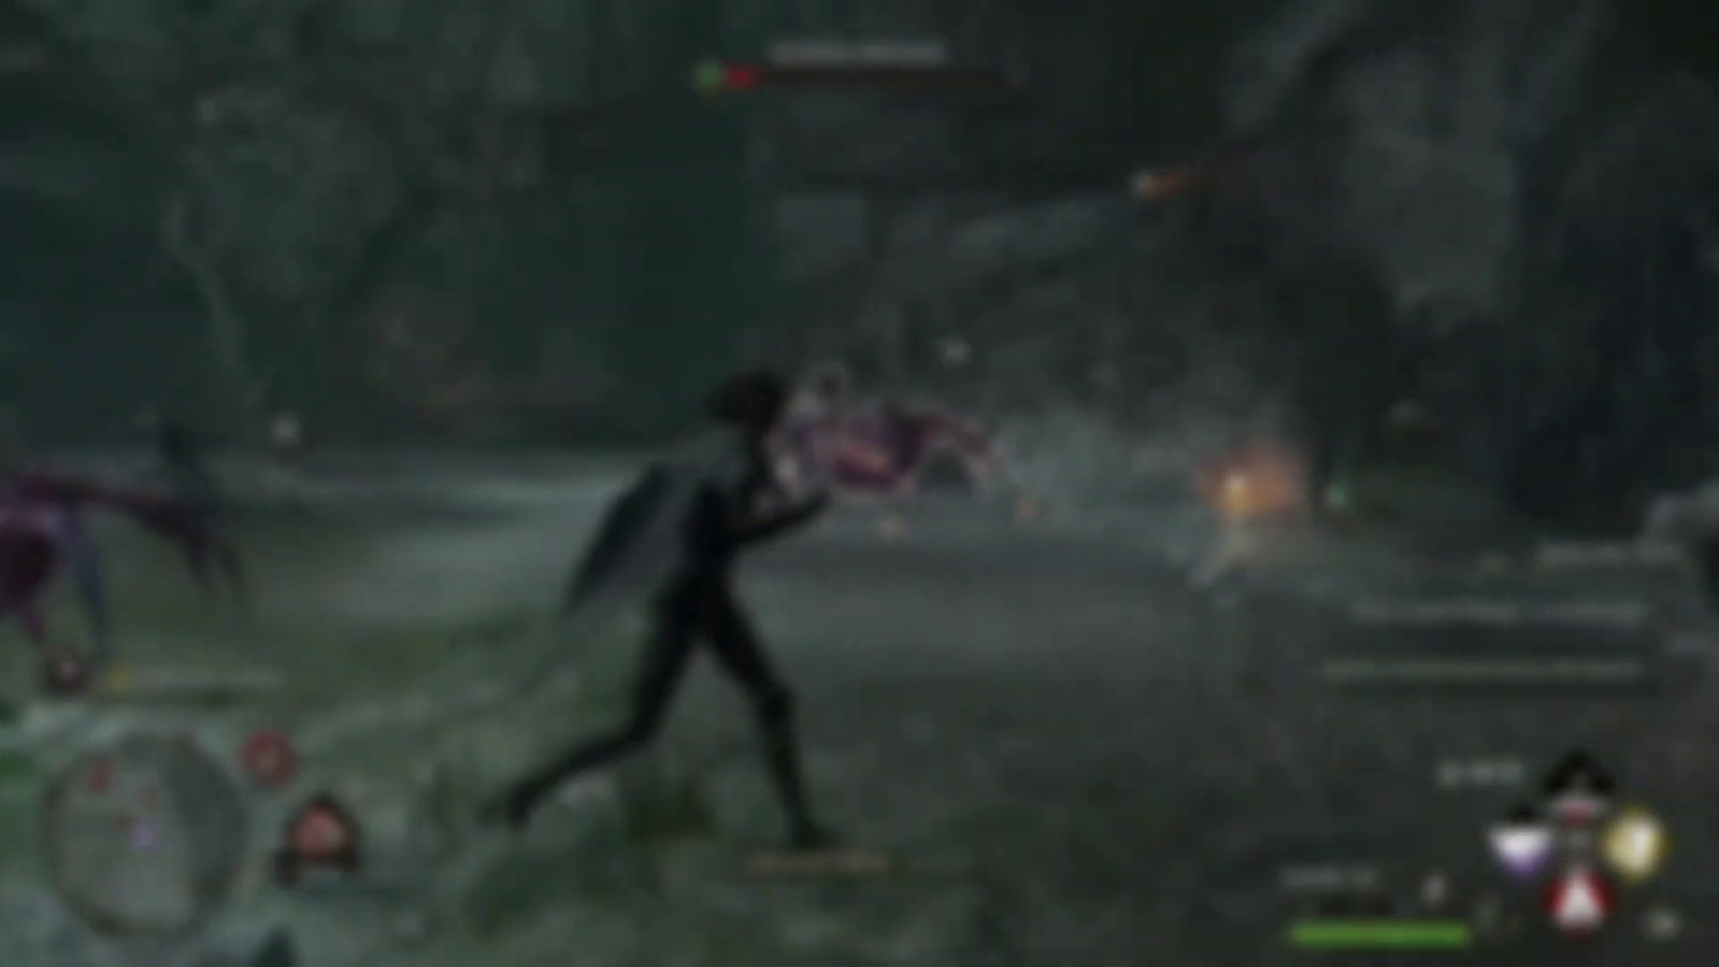
key("w")
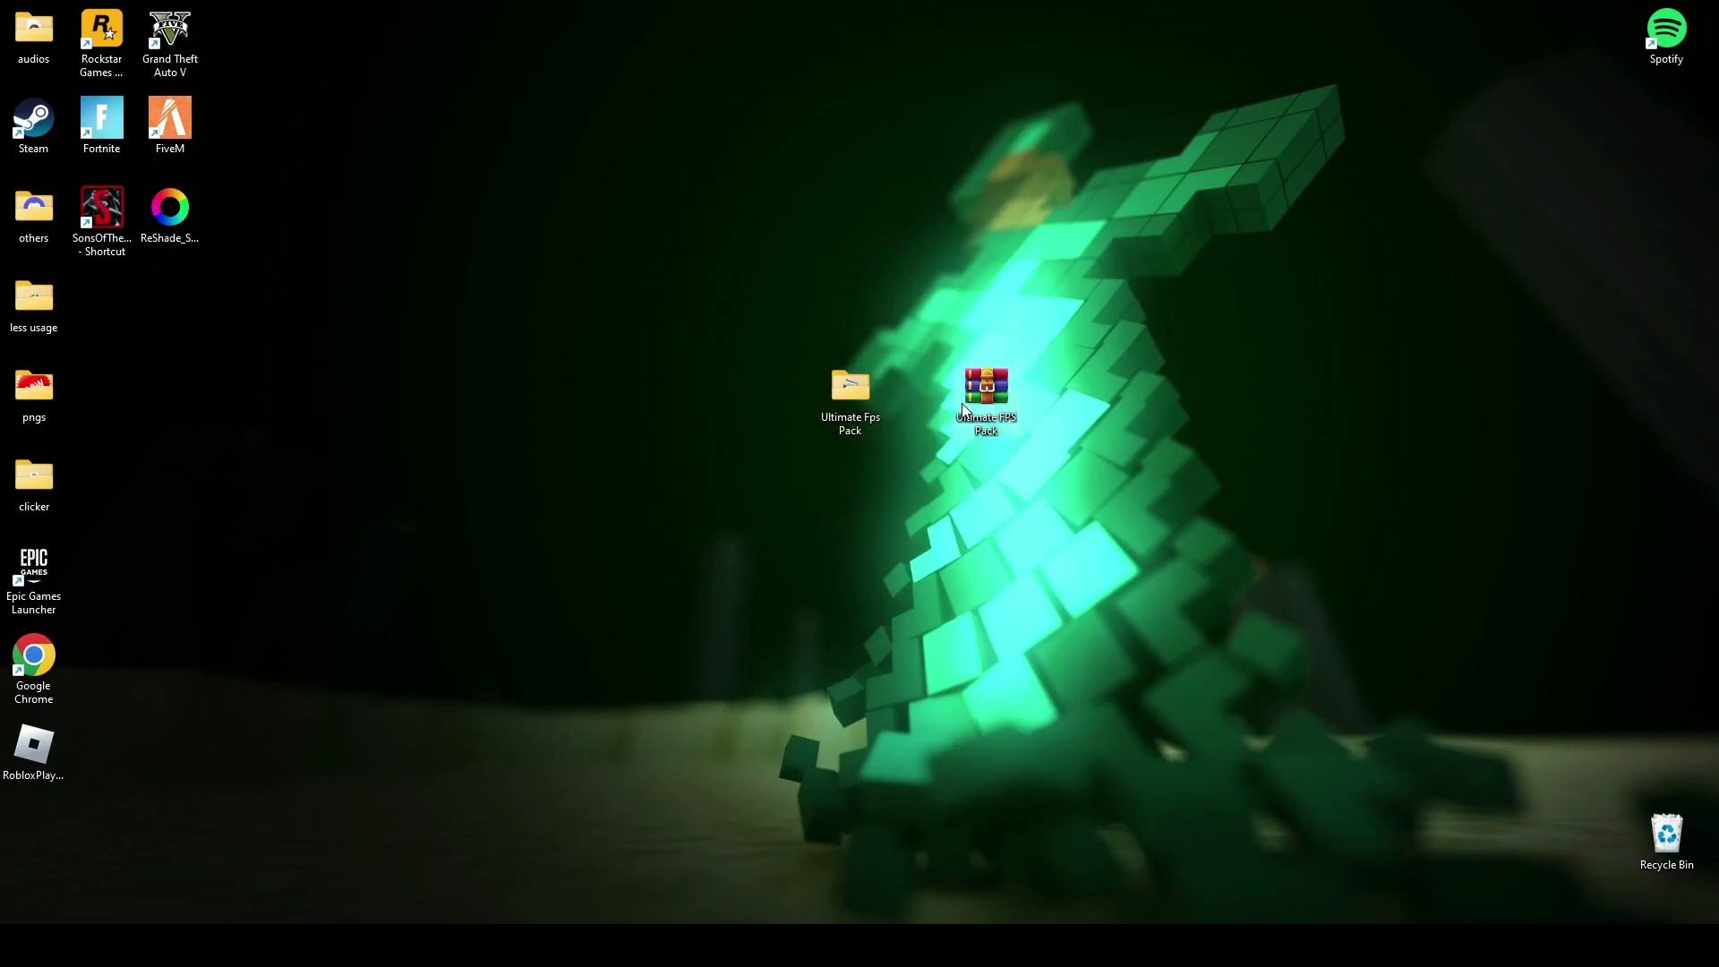
Open Ultimate Fps Pack and use Memory Cleaner to clear the system cache and trim processes' working set.
left_click_drag(846, 399, 718, 394)
double_click(717, 394)
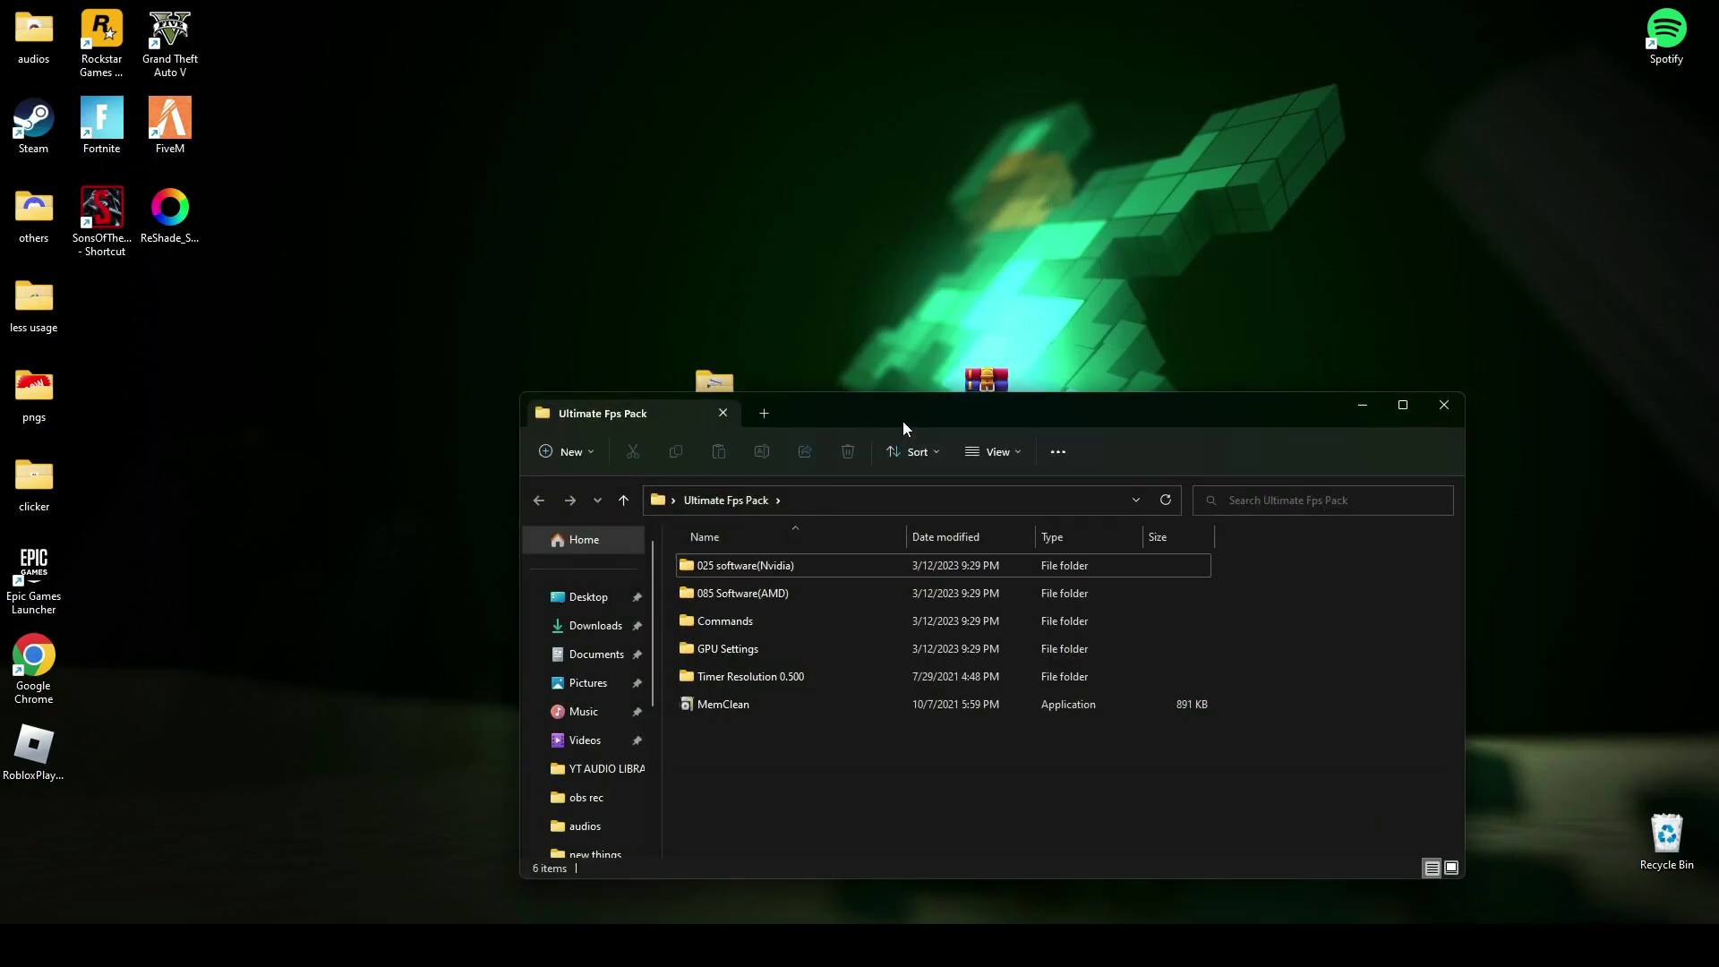
left_click_drag(903, 421, 772, 300)
left_click_drag(688, 668, 691, 422)
left_click(753, 626)
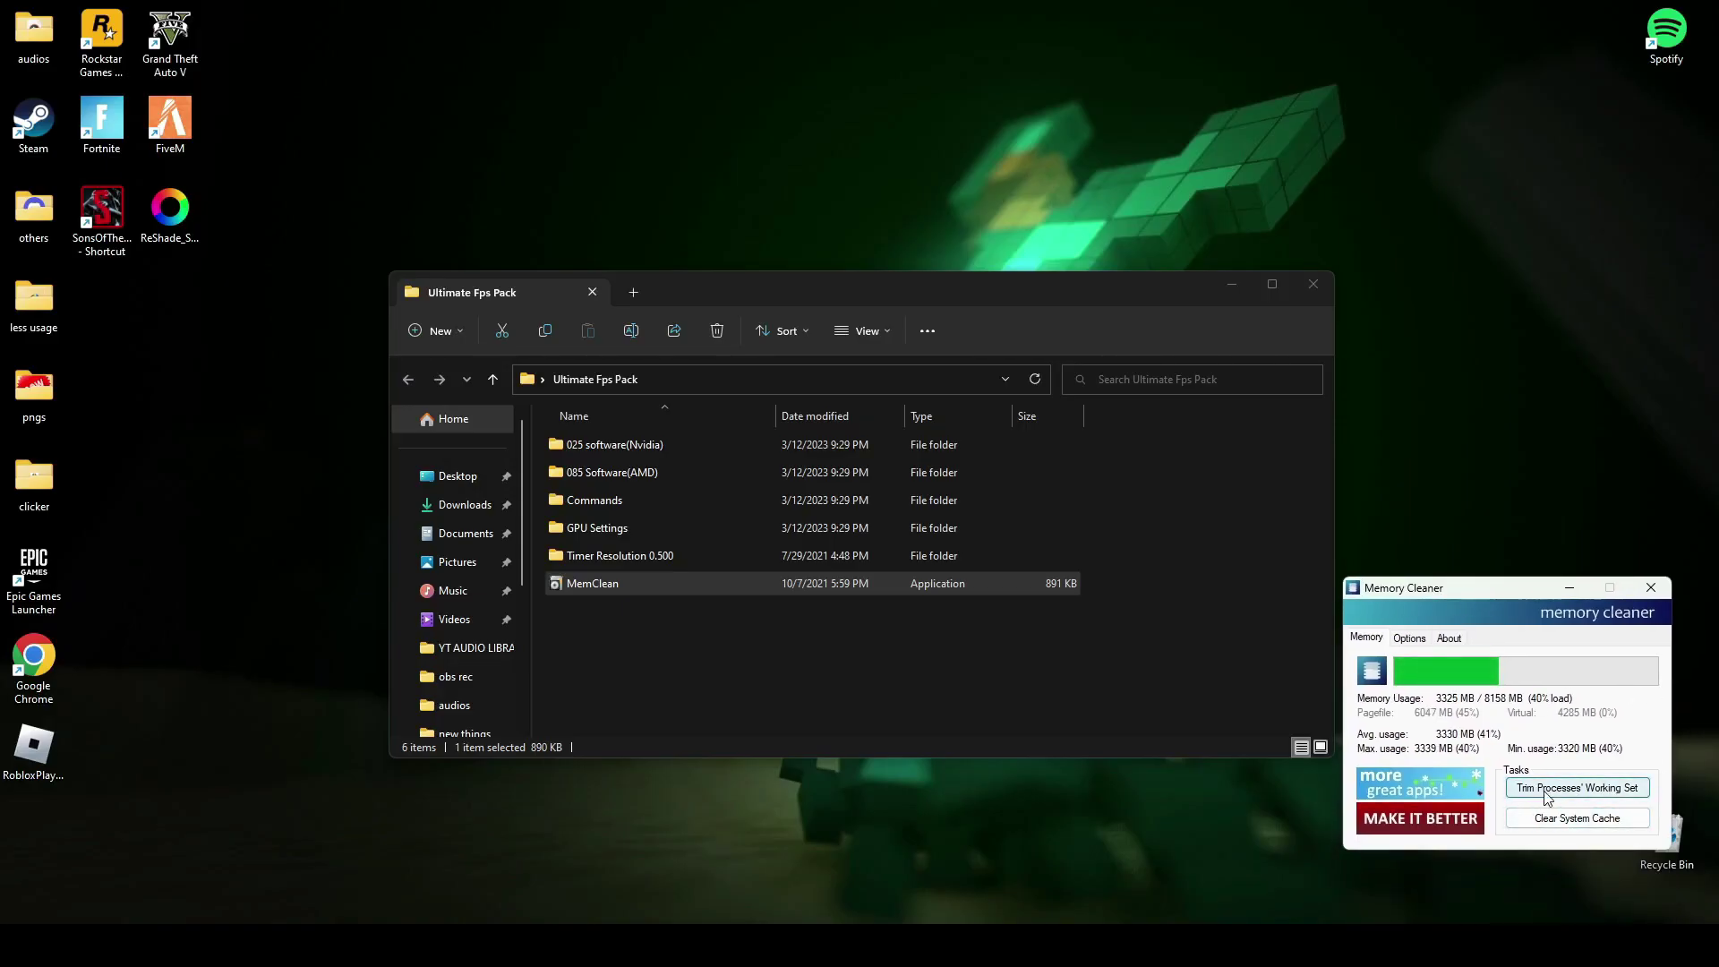
left_click(1574, 834)
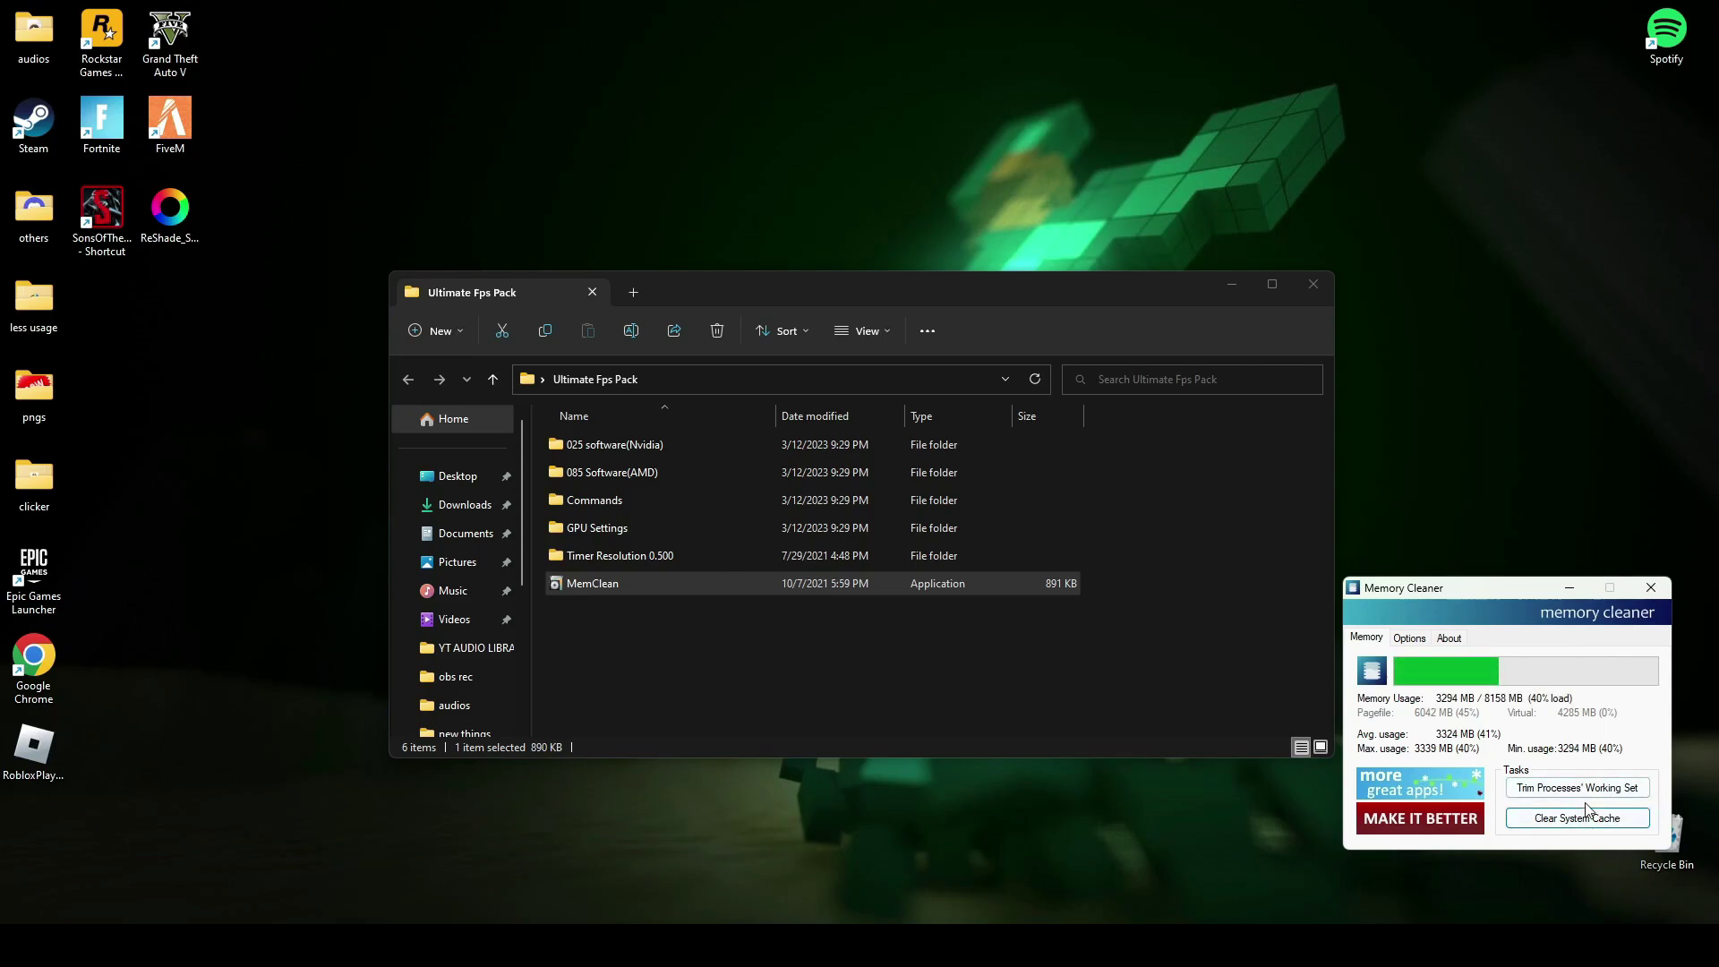
left_click(1612, 792)
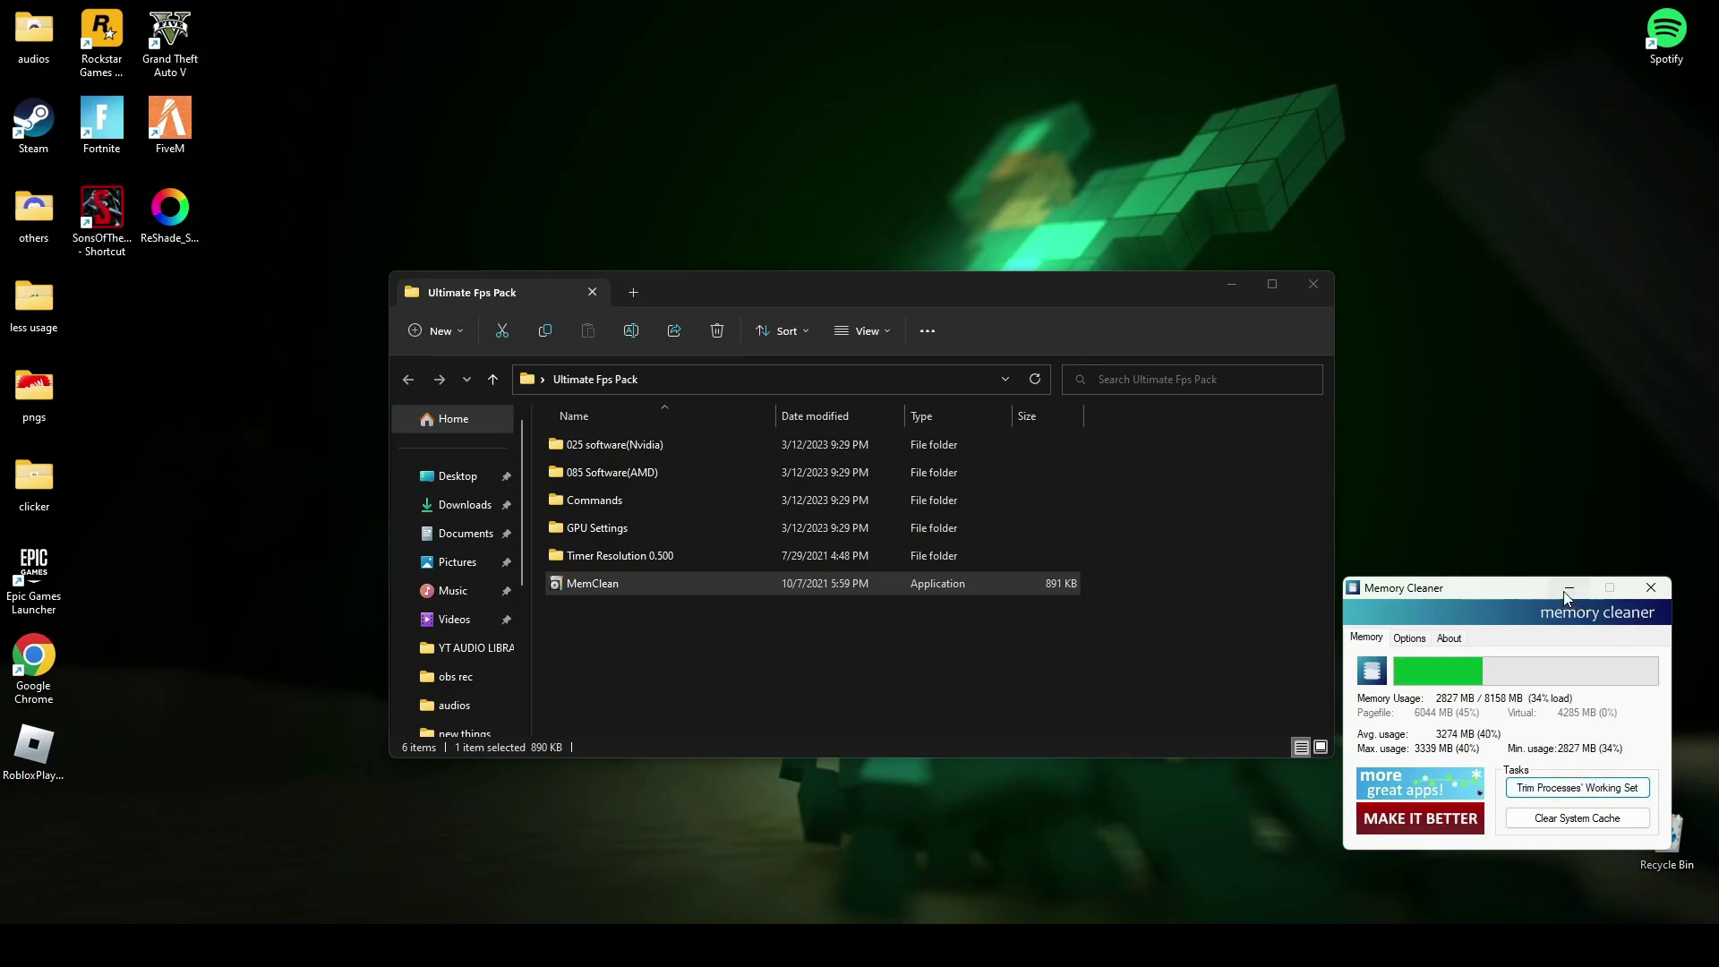
Close Memory Cleaner and open cmd commands.txt from the Commands folder.
left_click(1651, 589)
key("c")
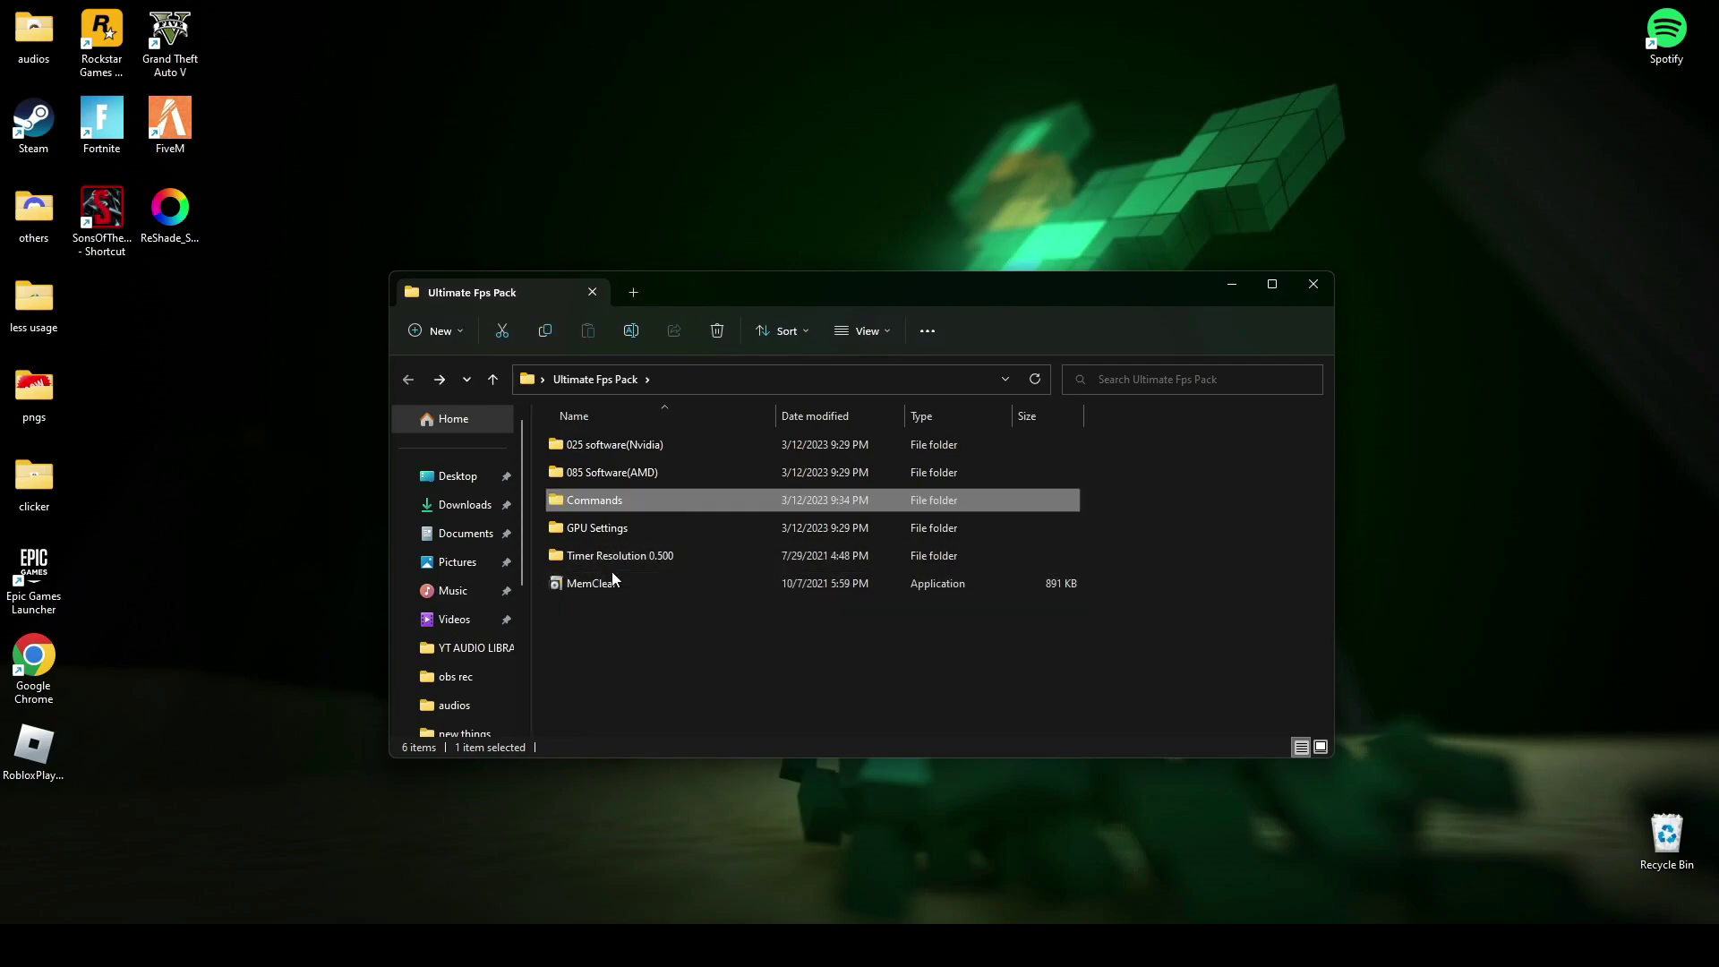
double_click(588, 503)
double_click(611, 450)
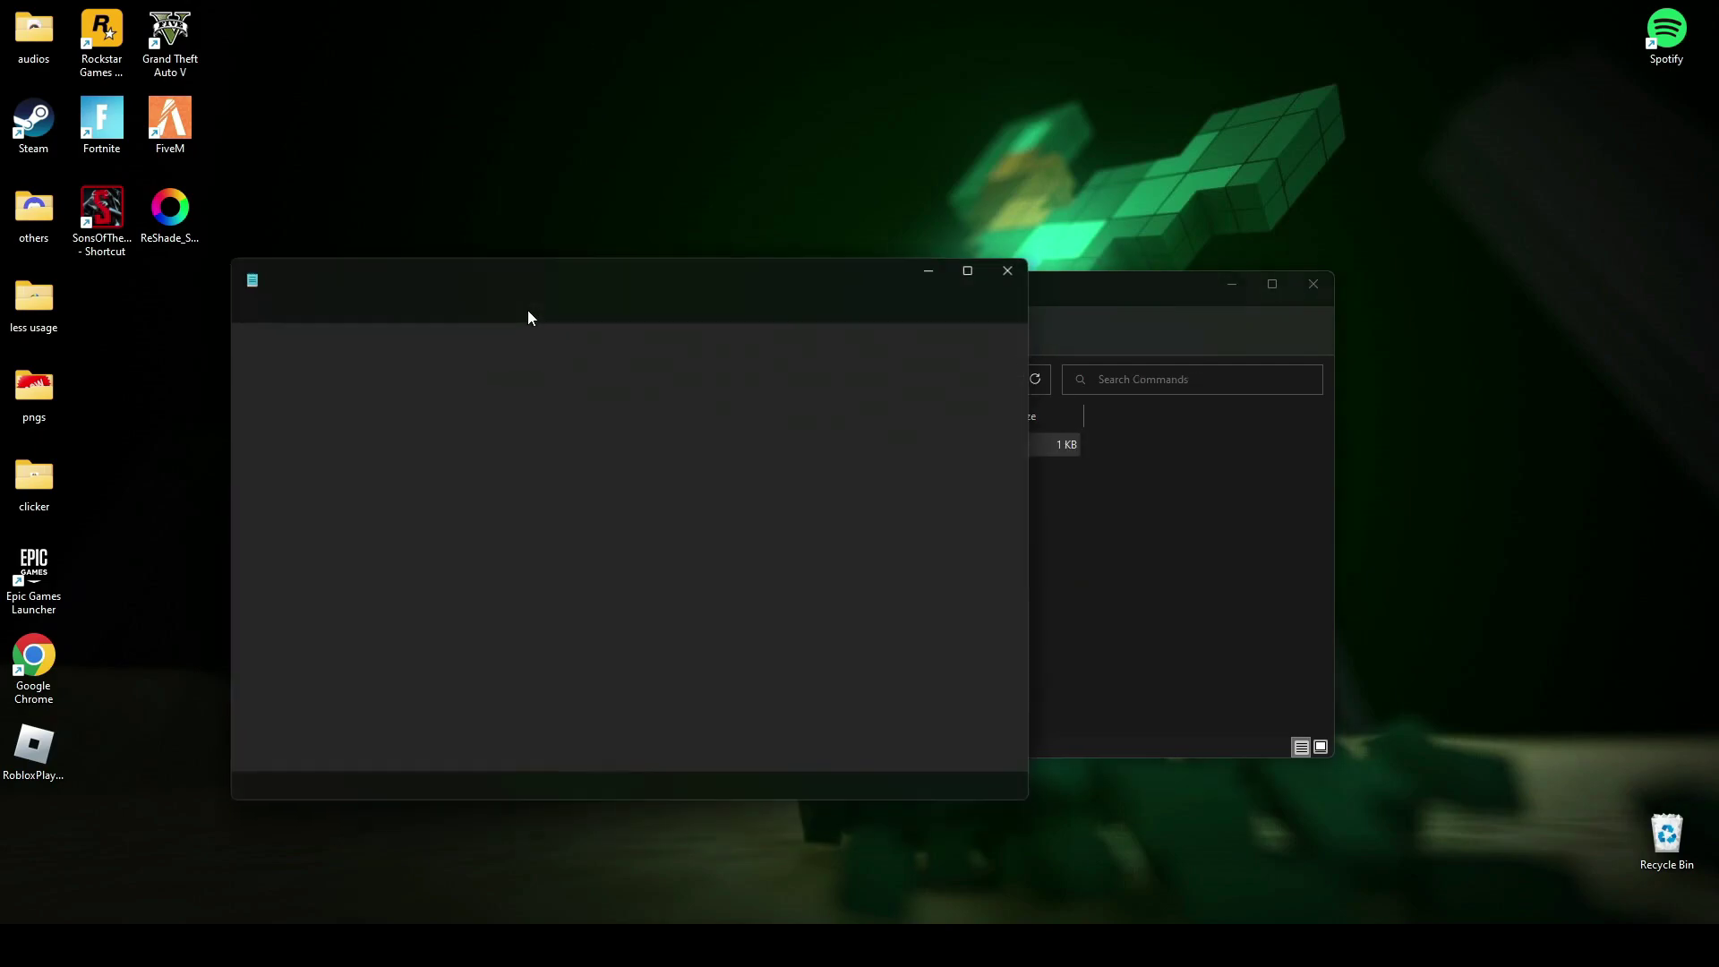
Move Notepad aside and search Start for cmd to open an administrator Command Prompt.
left_click_drag(528, 270, 487, 244)
key("super")
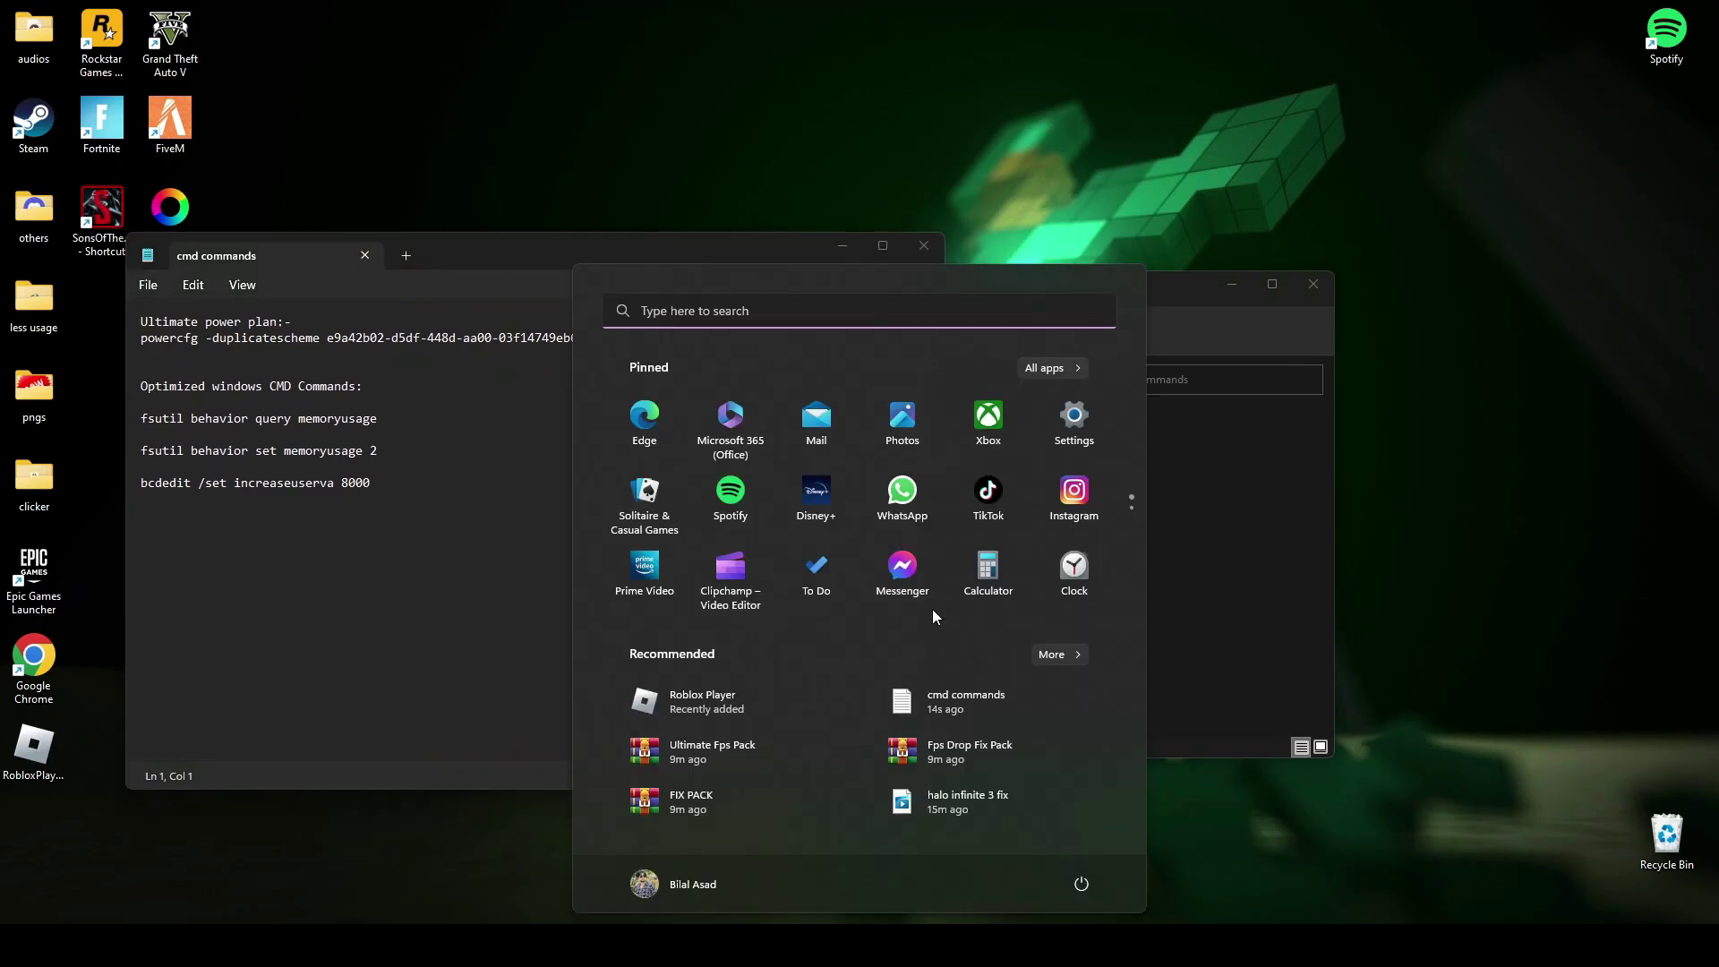
type("cmd")
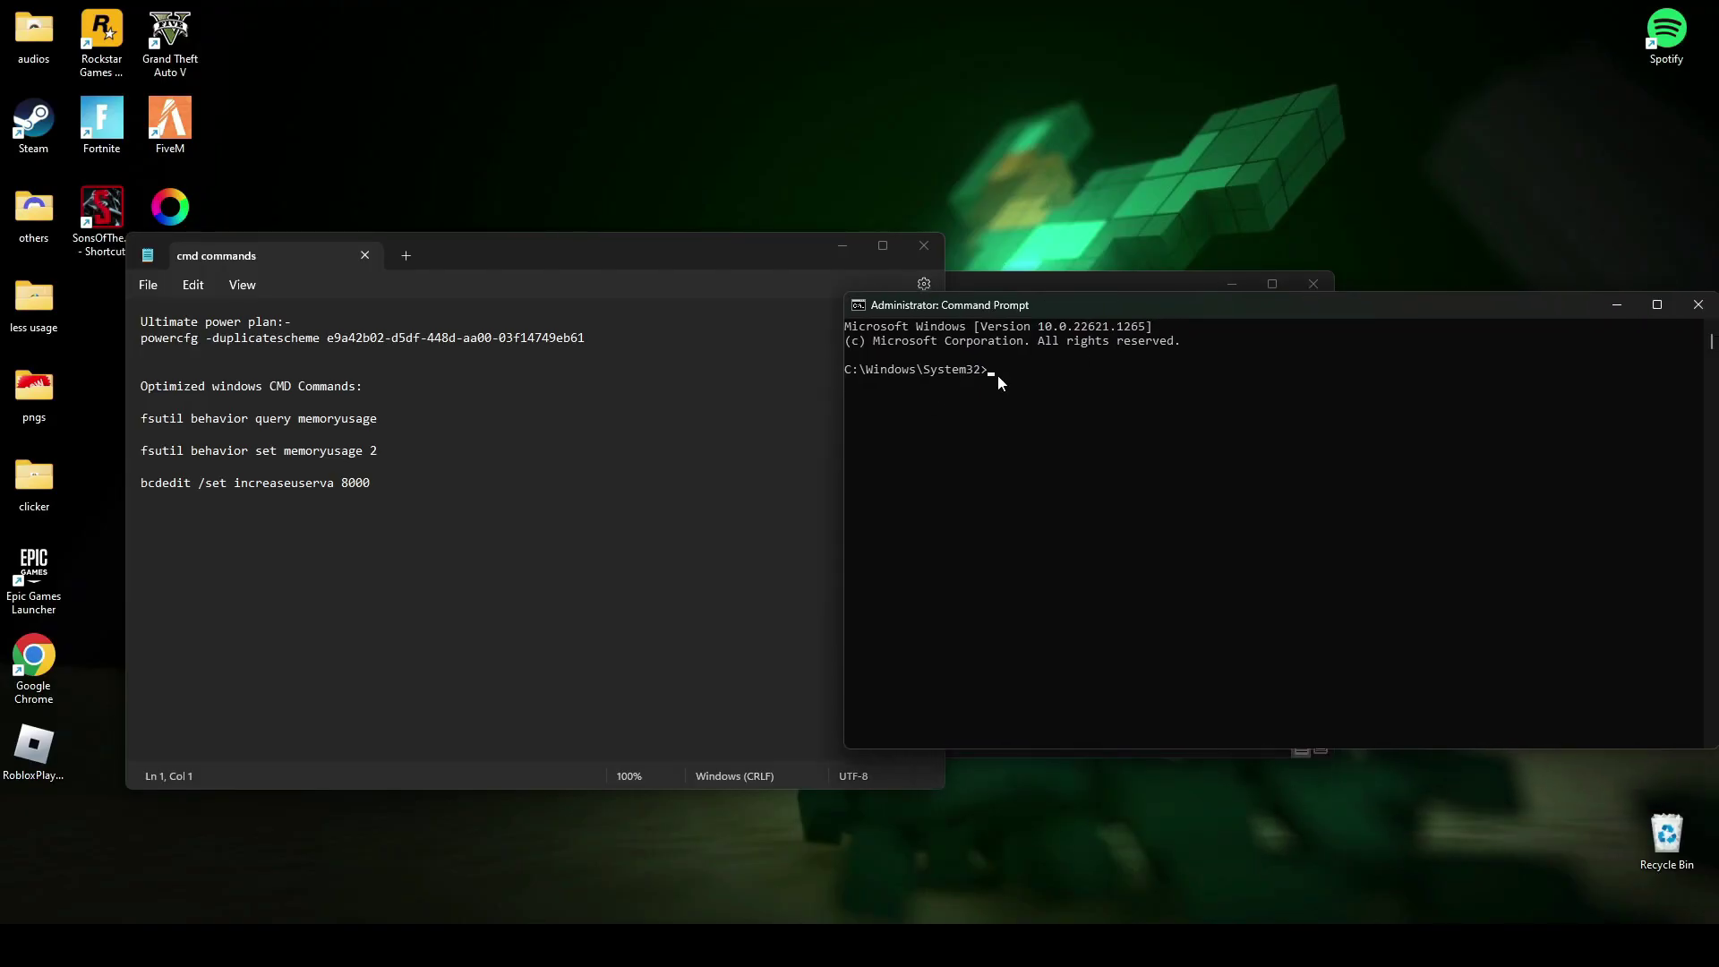
Paste and run the fsutil memory-usage and bcdedit increaseuserva commands in Command Prompt.
left_click(420, 483)
left_click_drag(420, 483, 144, 417)
key("ctrl+c")
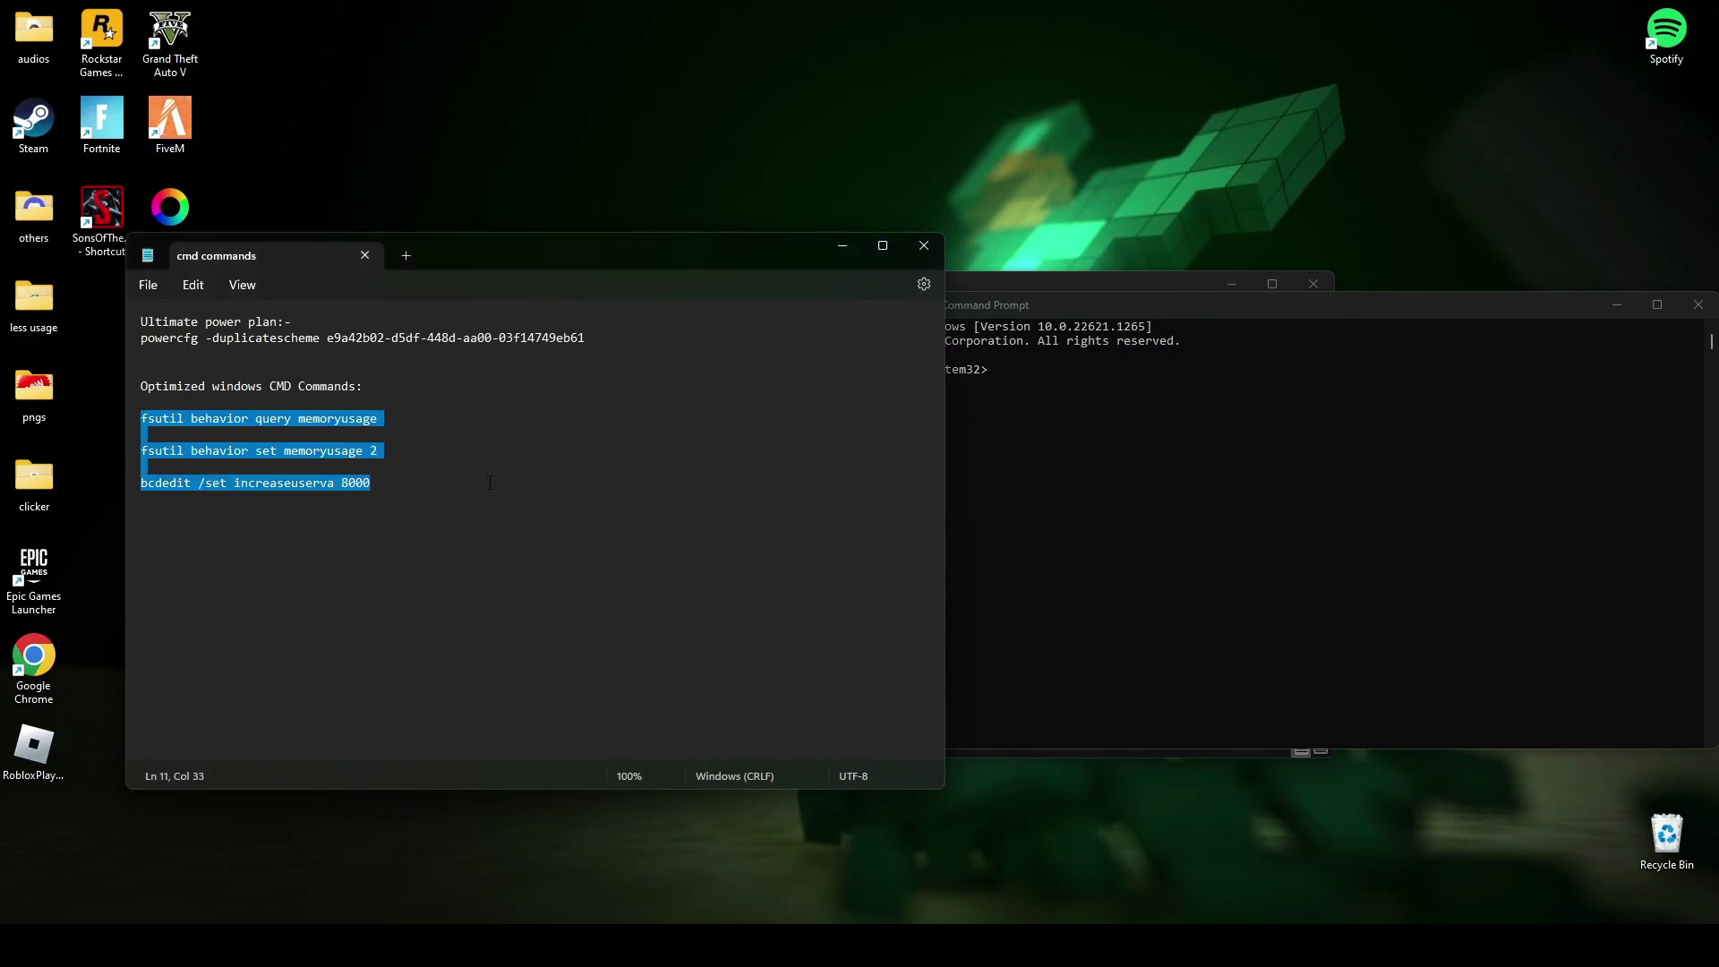
left_click(1055, 391)
key("ctrl+v")
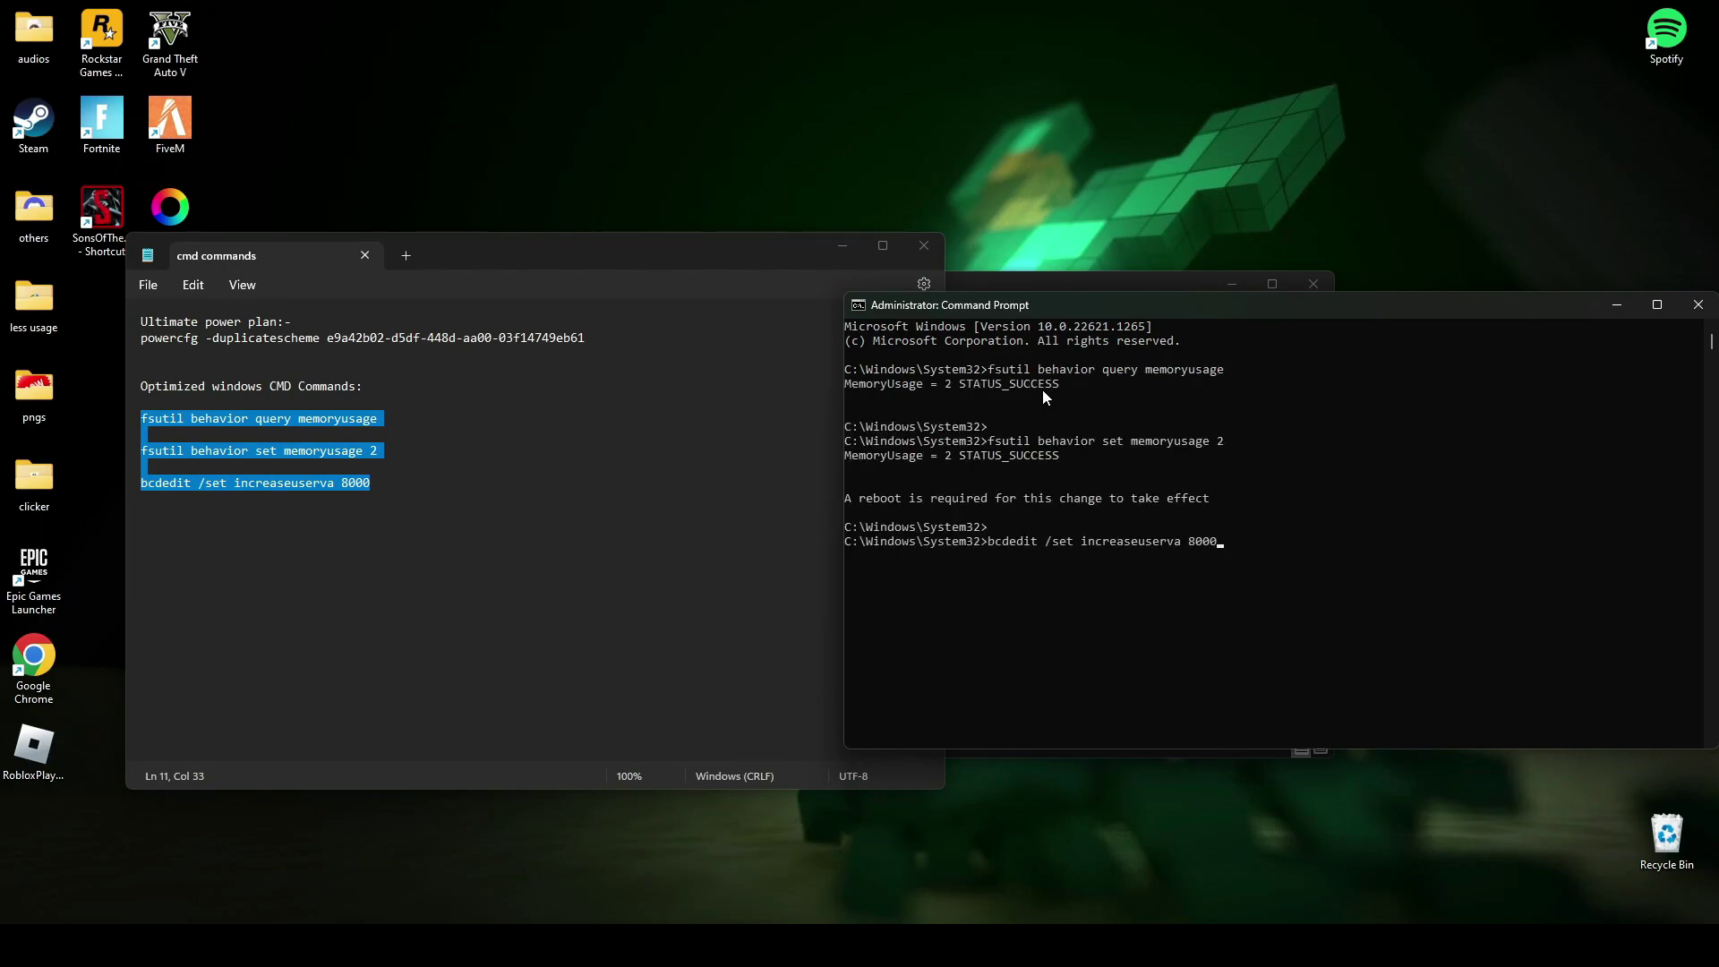
key("Return")
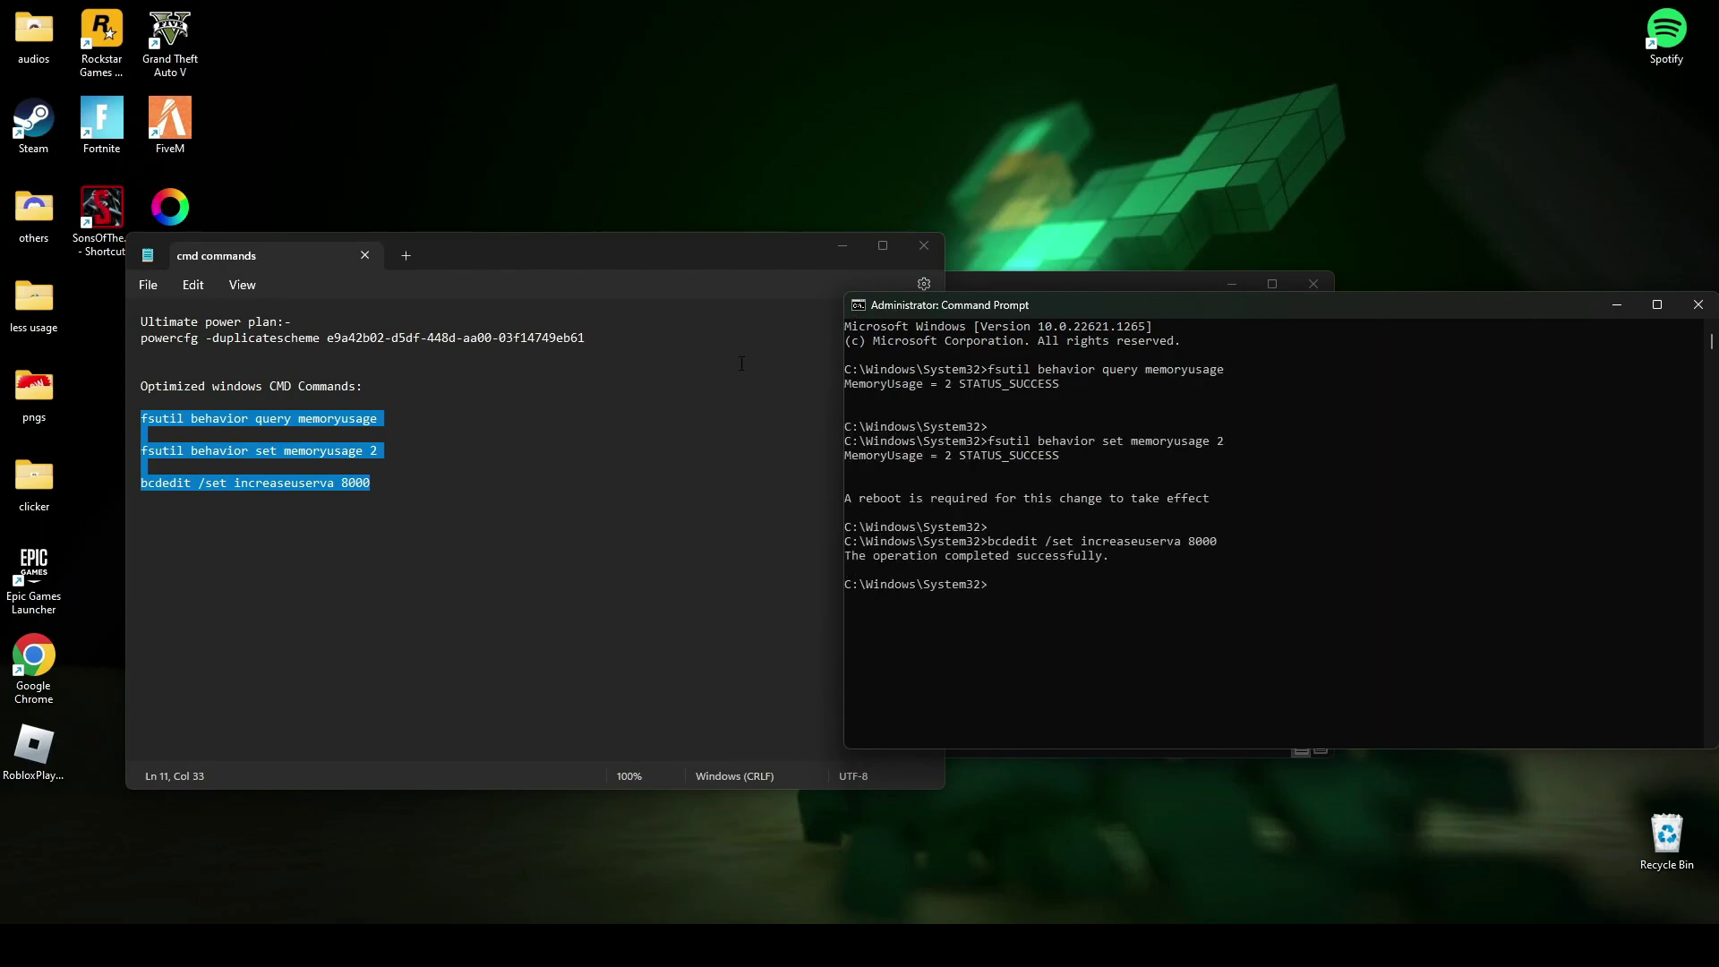
Run the powercfg duplicatescheme line to add Ultimate Performance, then exit Command Prompt.
left_click(741, 362)
left_click_drag(587, 338, 142, 338)
key("ctrl+c")
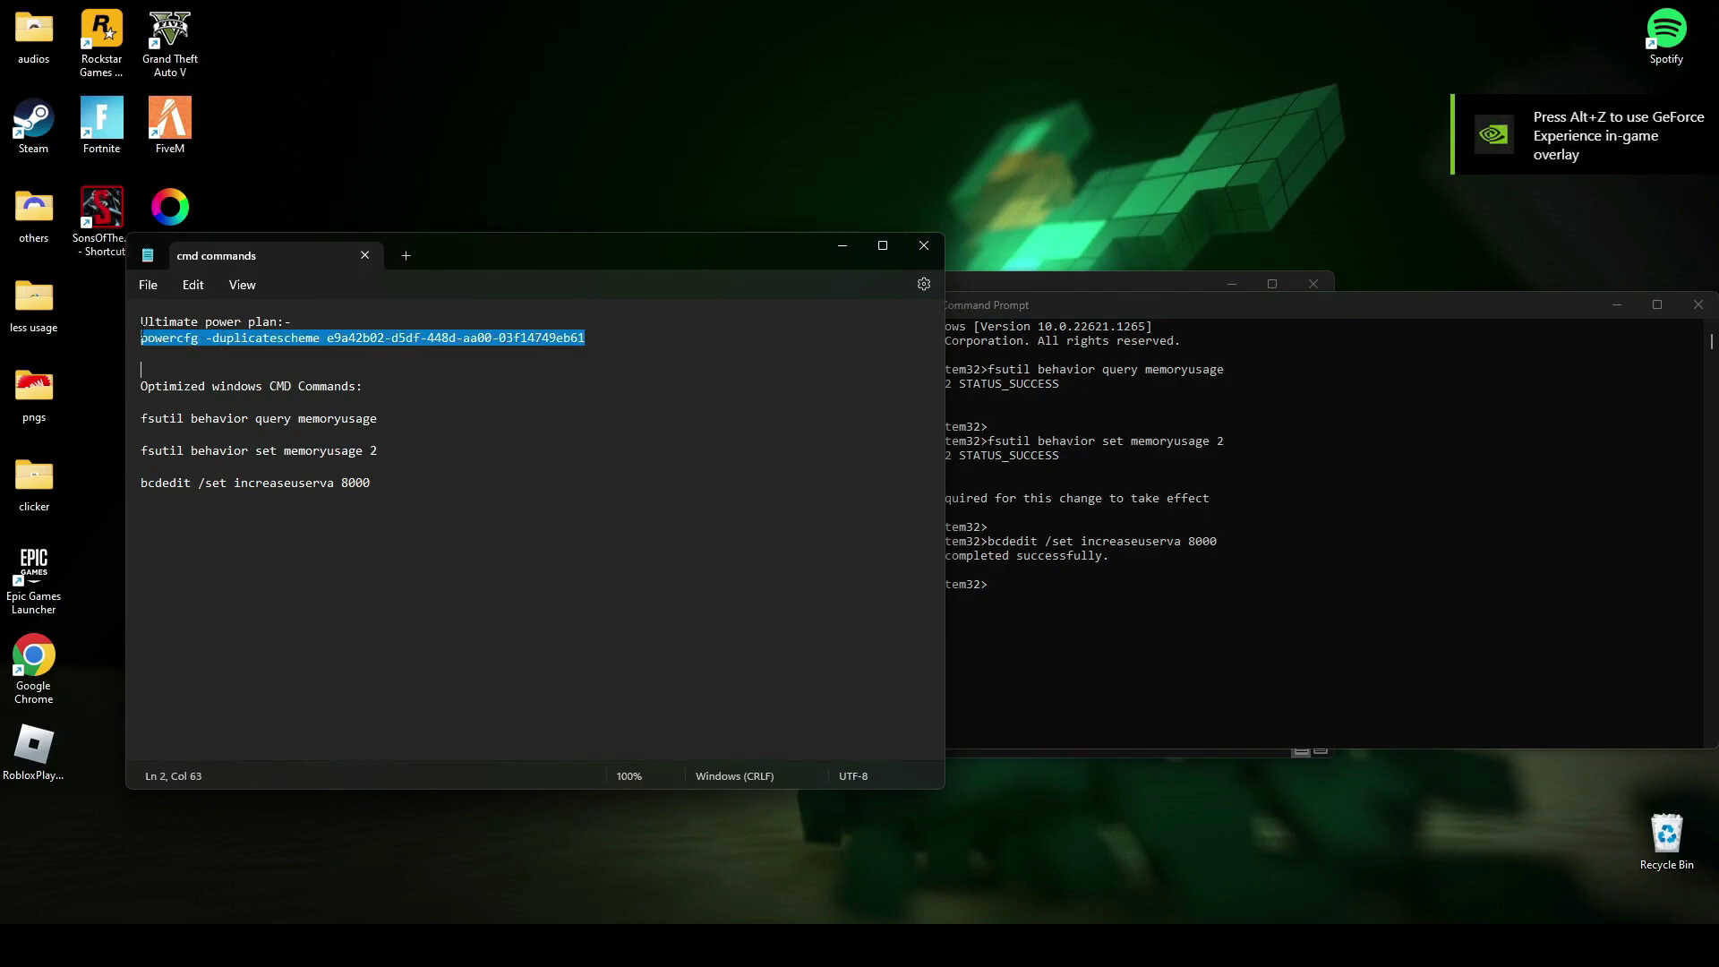
left_click(1216, 541)
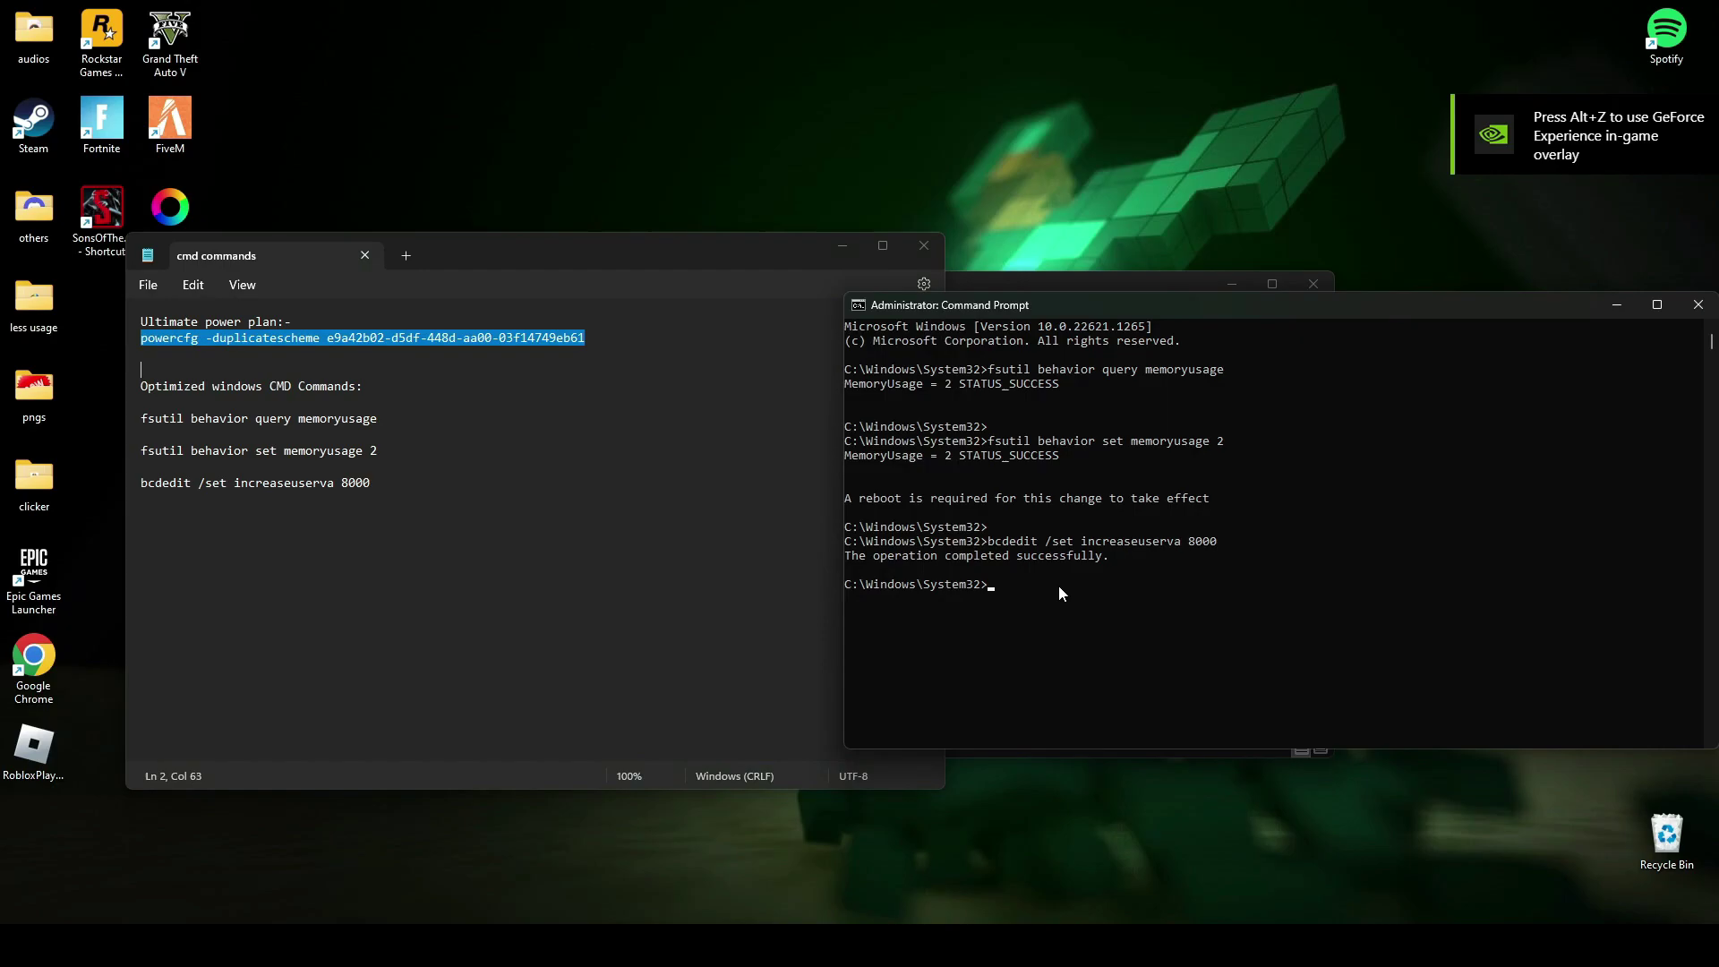
key("Return")
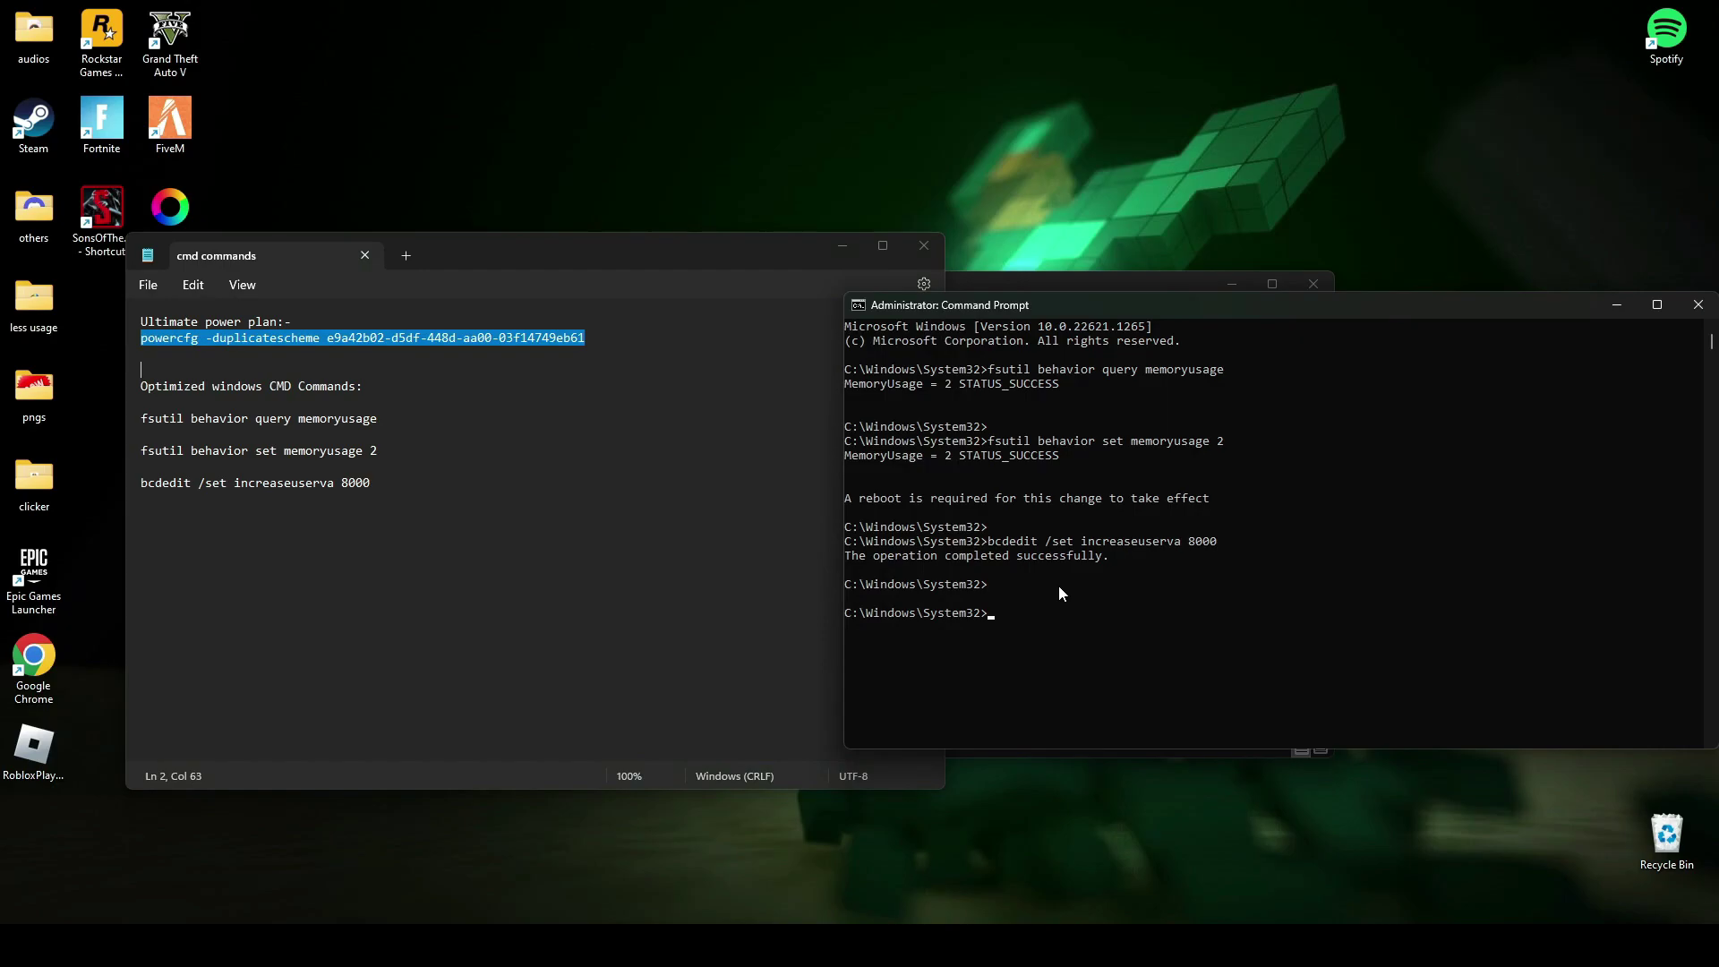
key("alt+Tab")
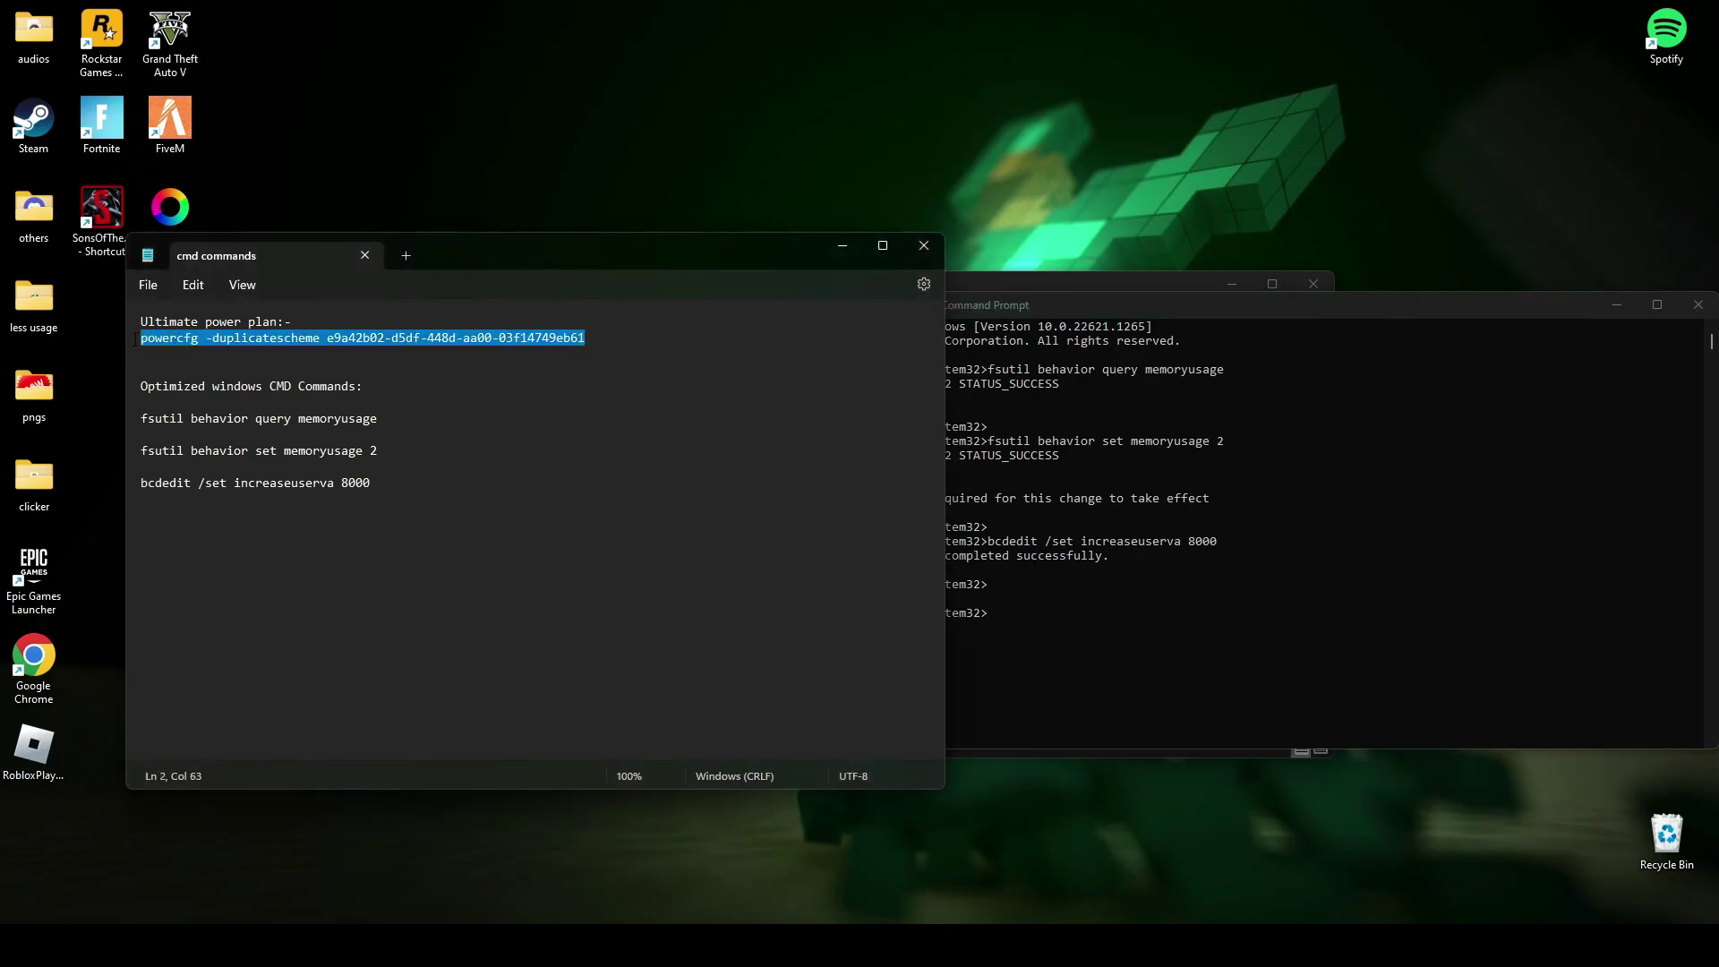
left_click(1081, 621)
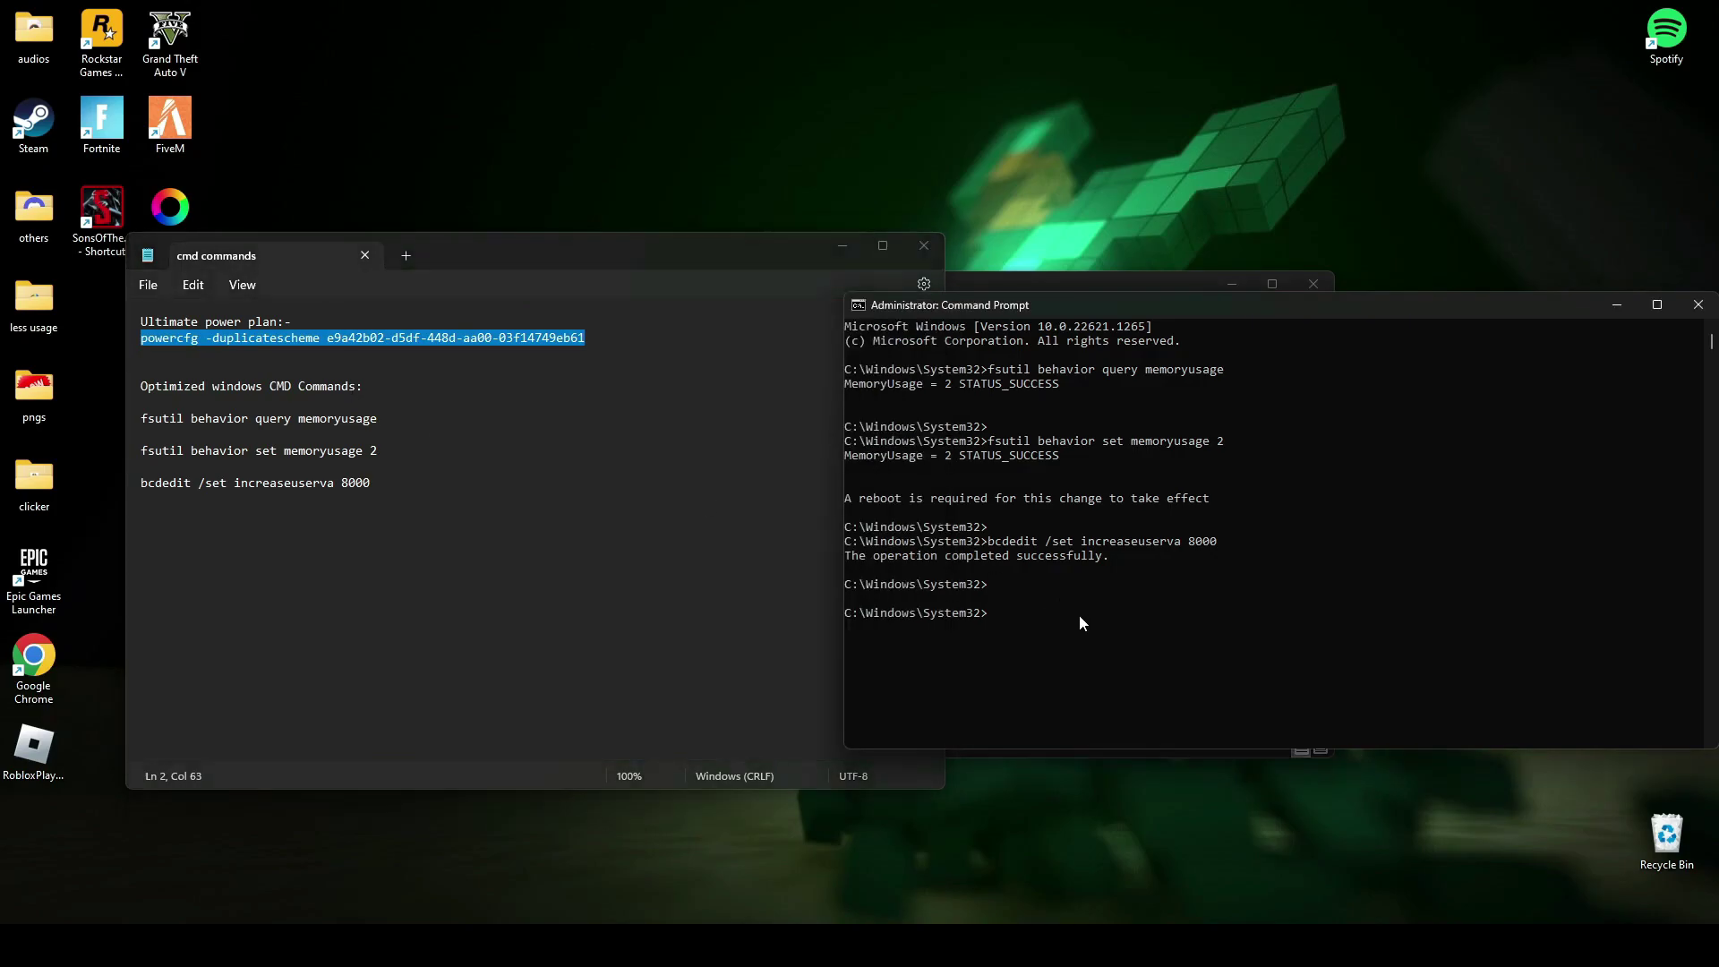
key("ctrl+v")
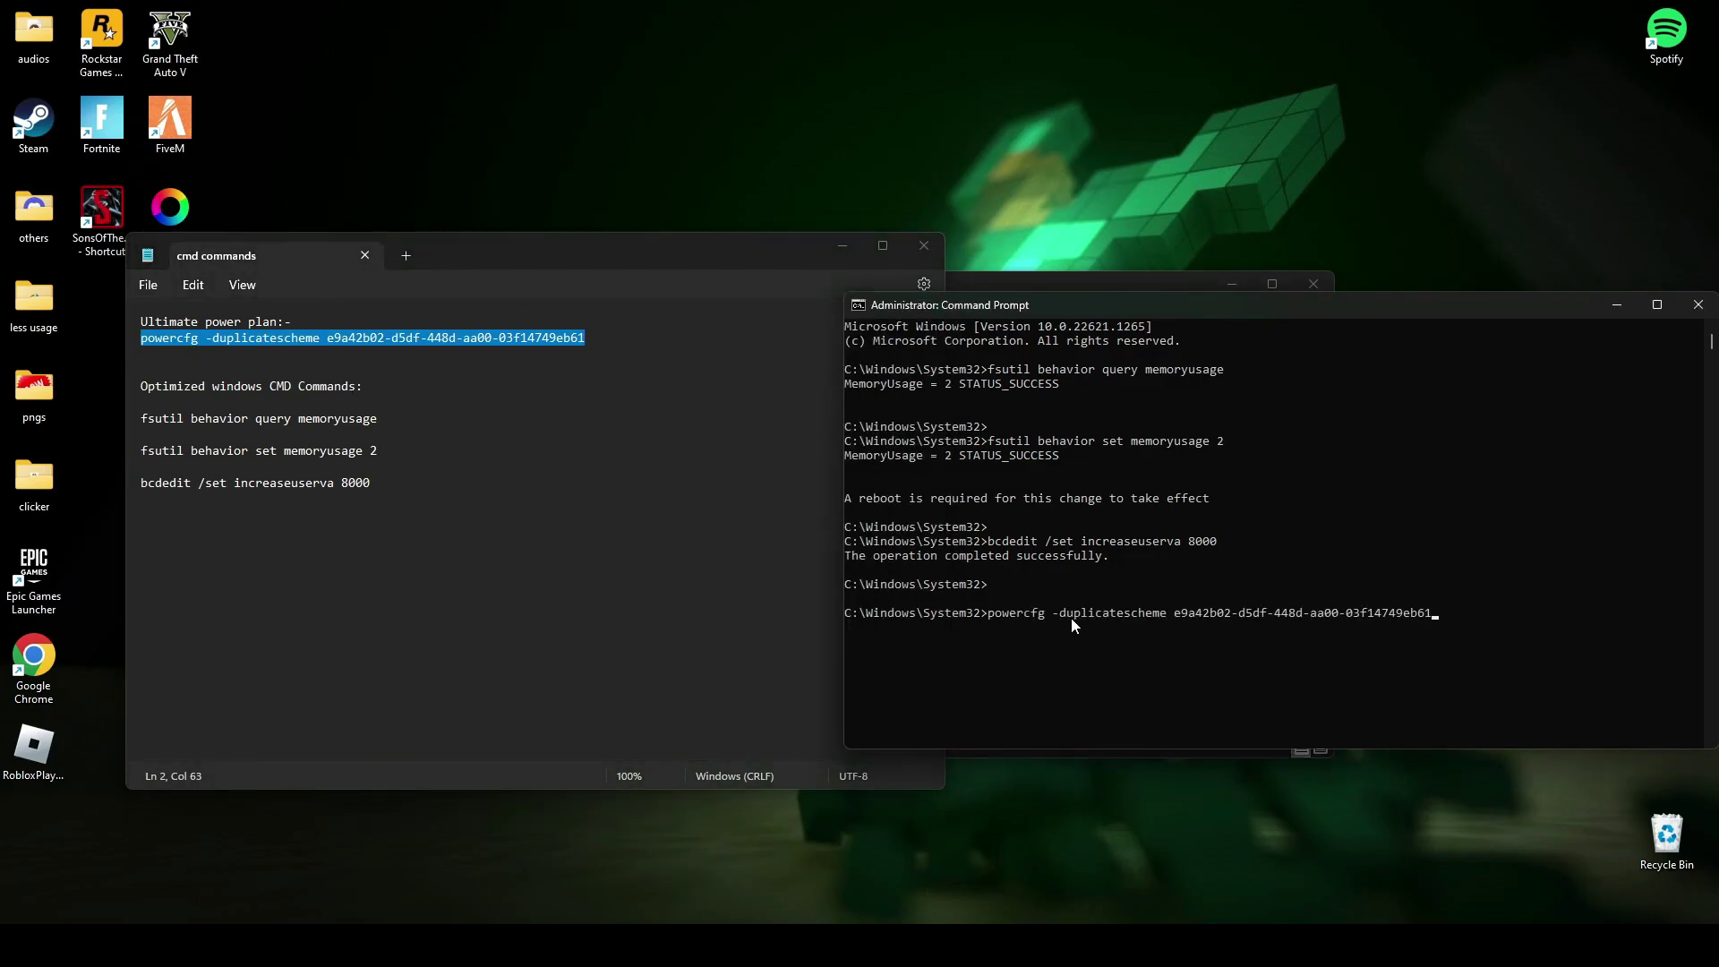
key("Return")
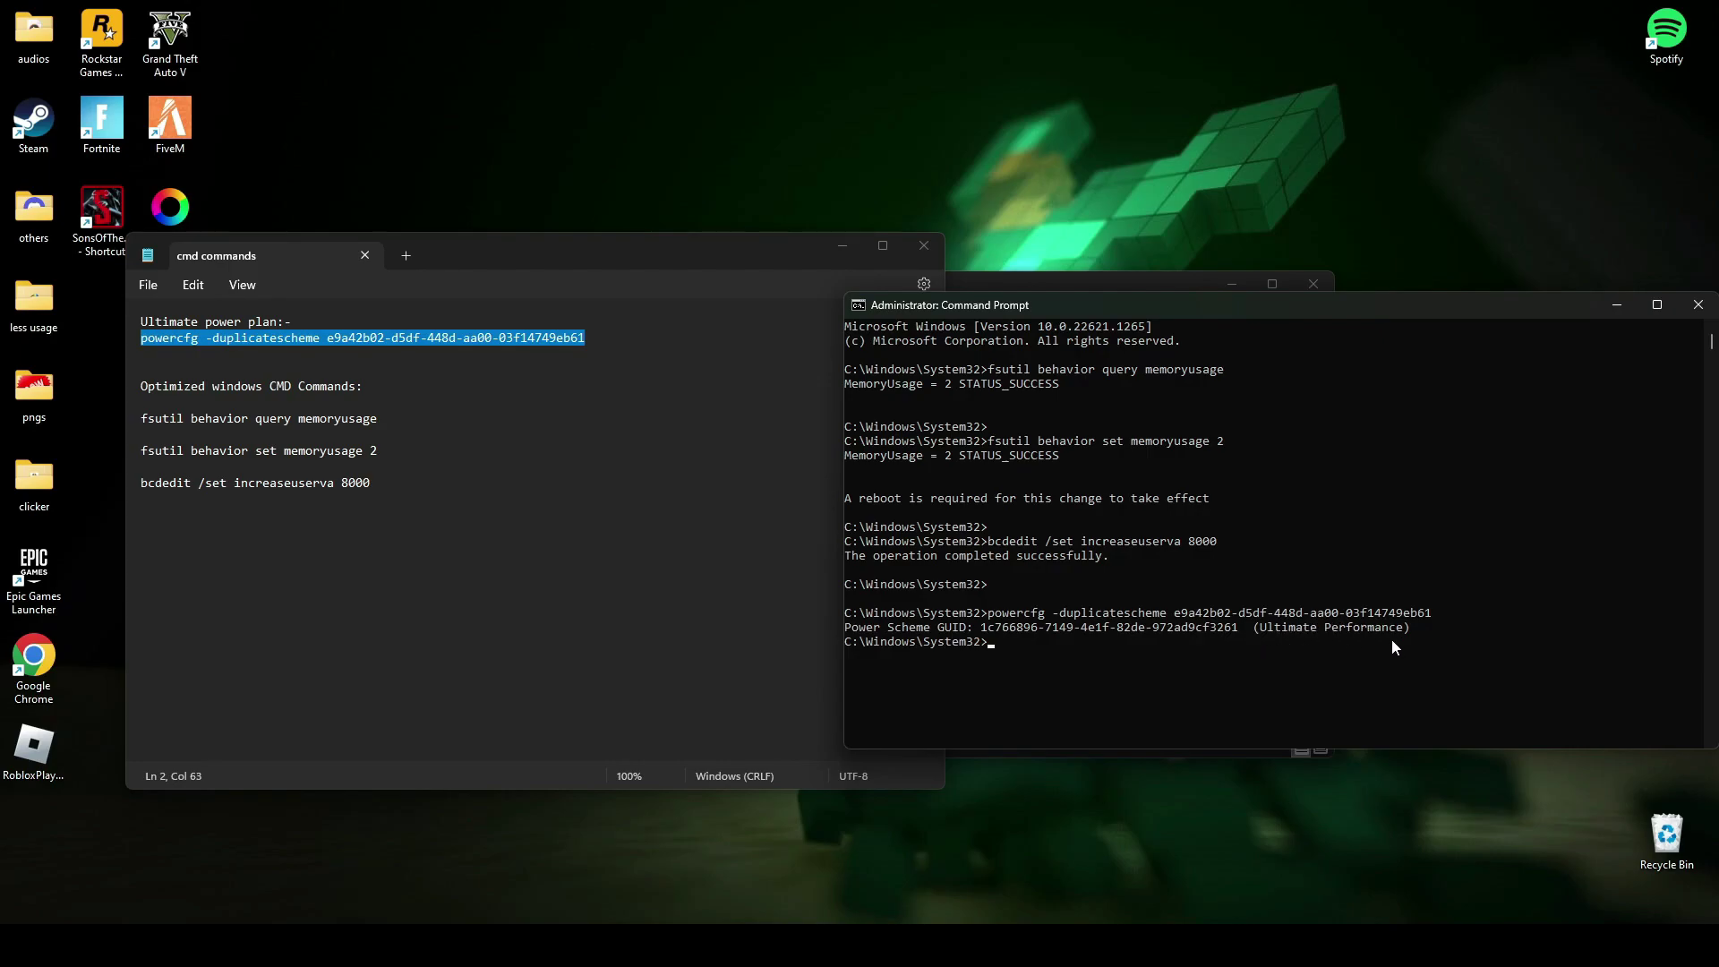
type("exit")
key("Return")
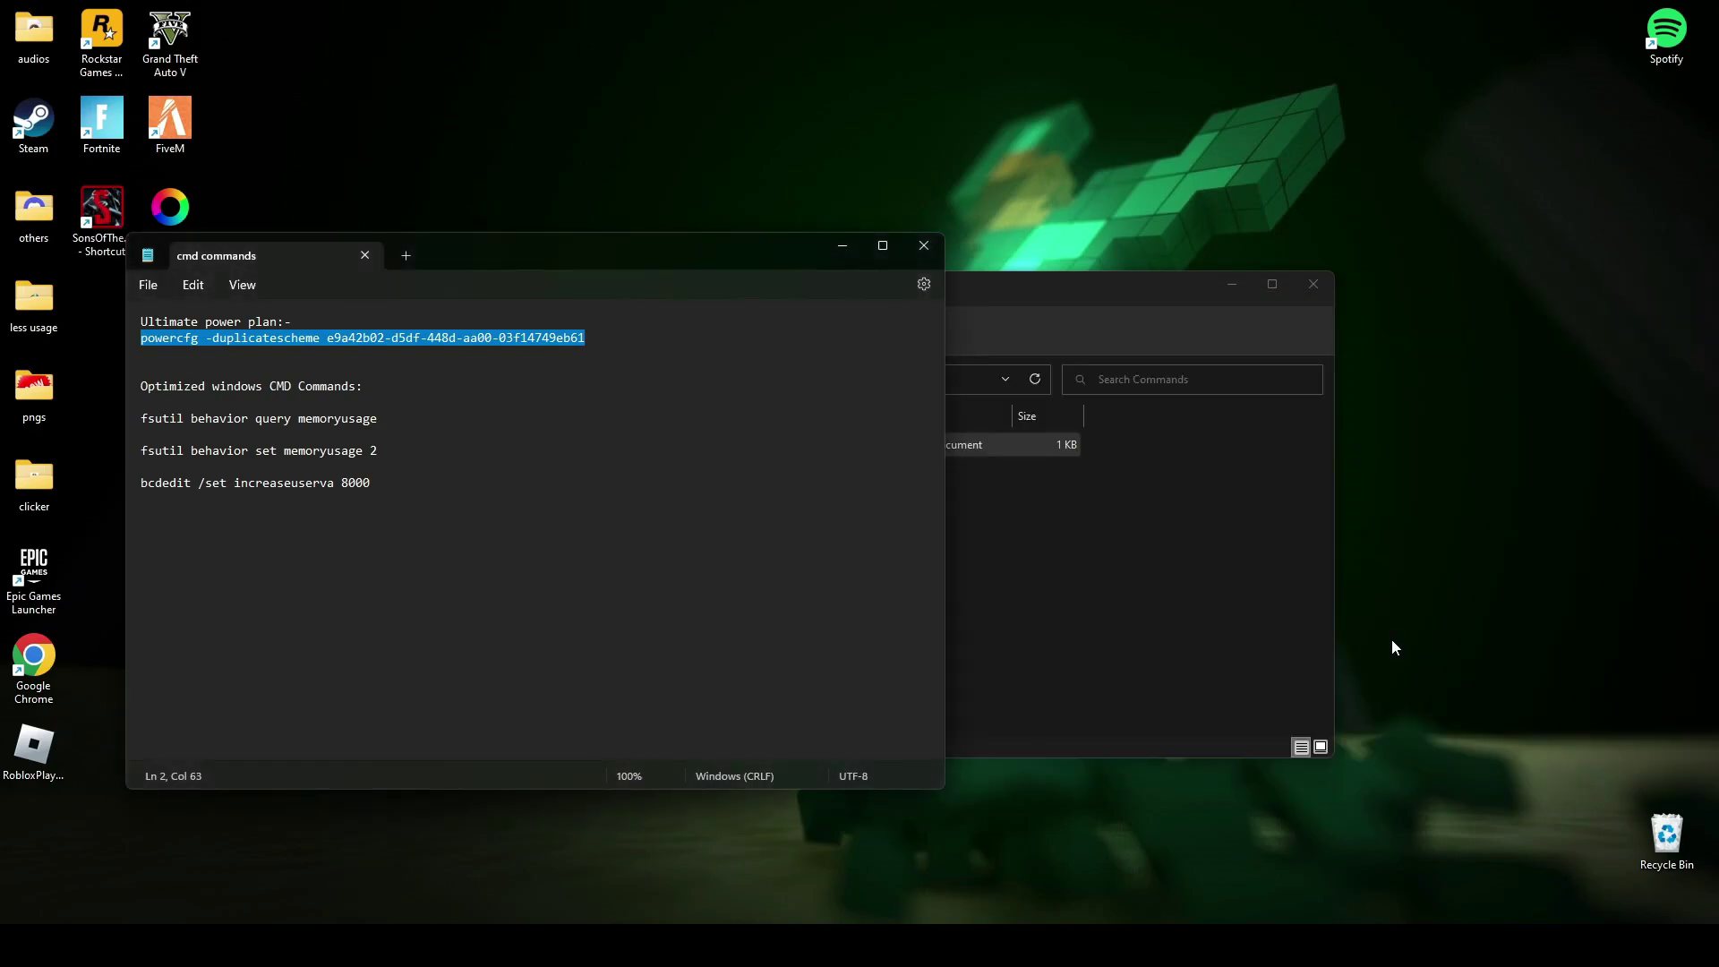
Close the cmd commands file and open GPU Settings inside Ultimate Fps Pack.
left_click(922, 247)
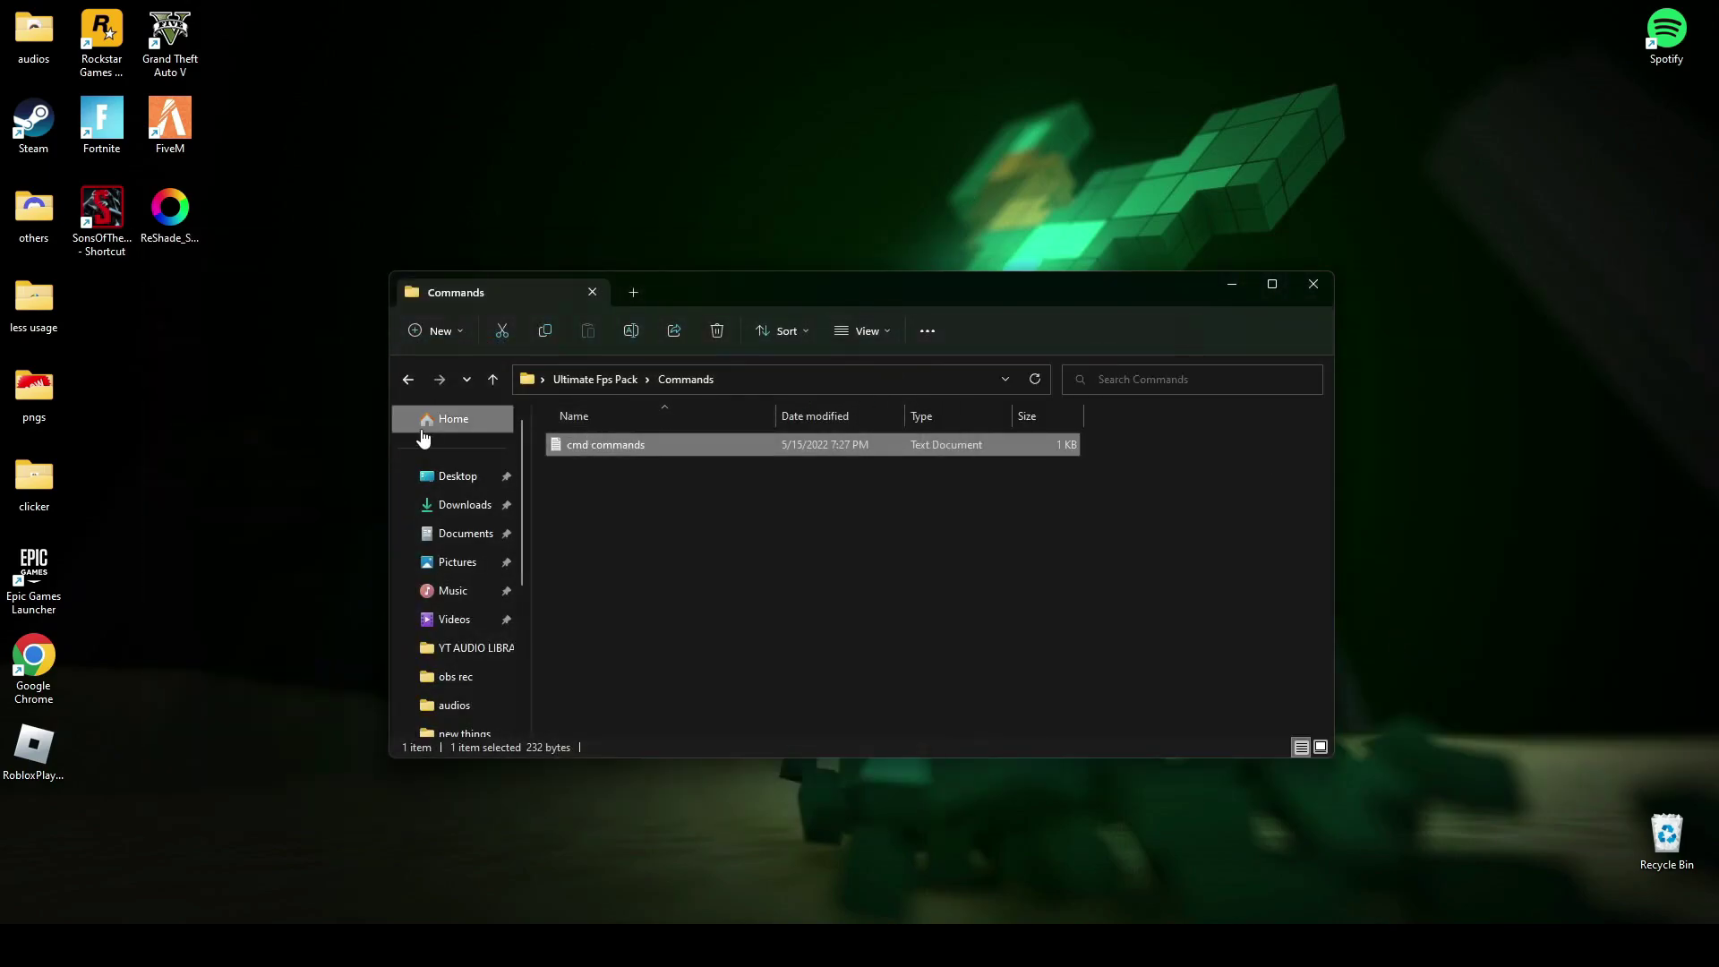
left_click(410, 380)
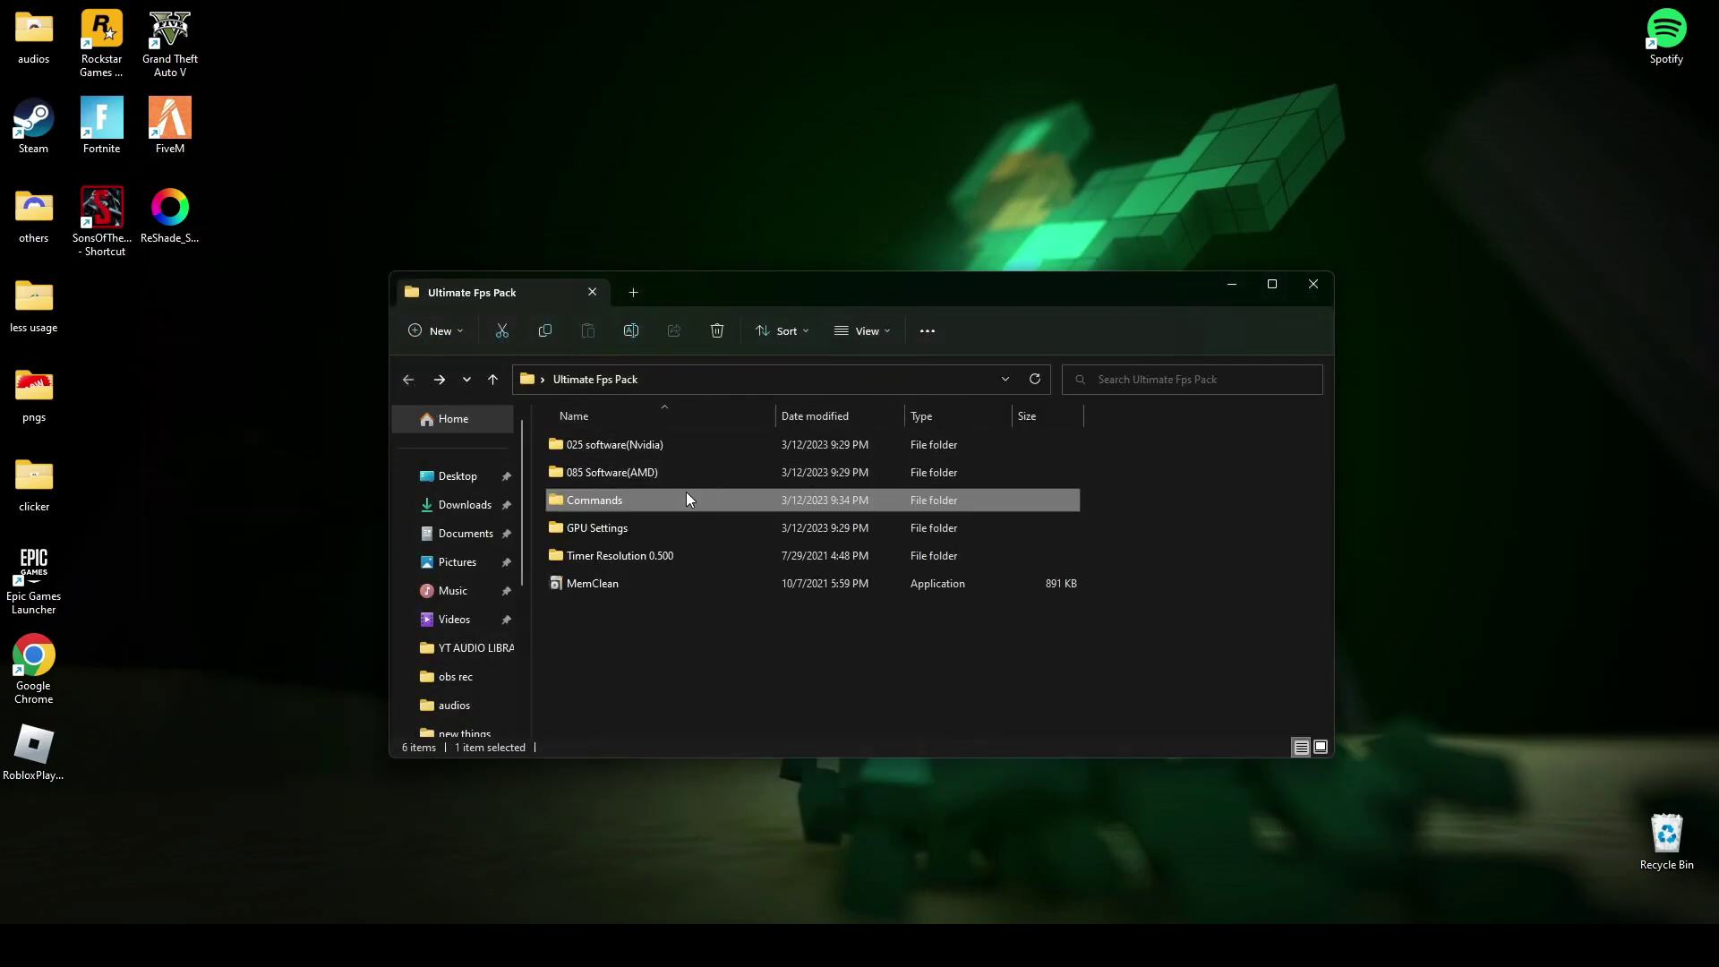
double_click(583, 532)
left_click_drag(815, 594, 598, 544)
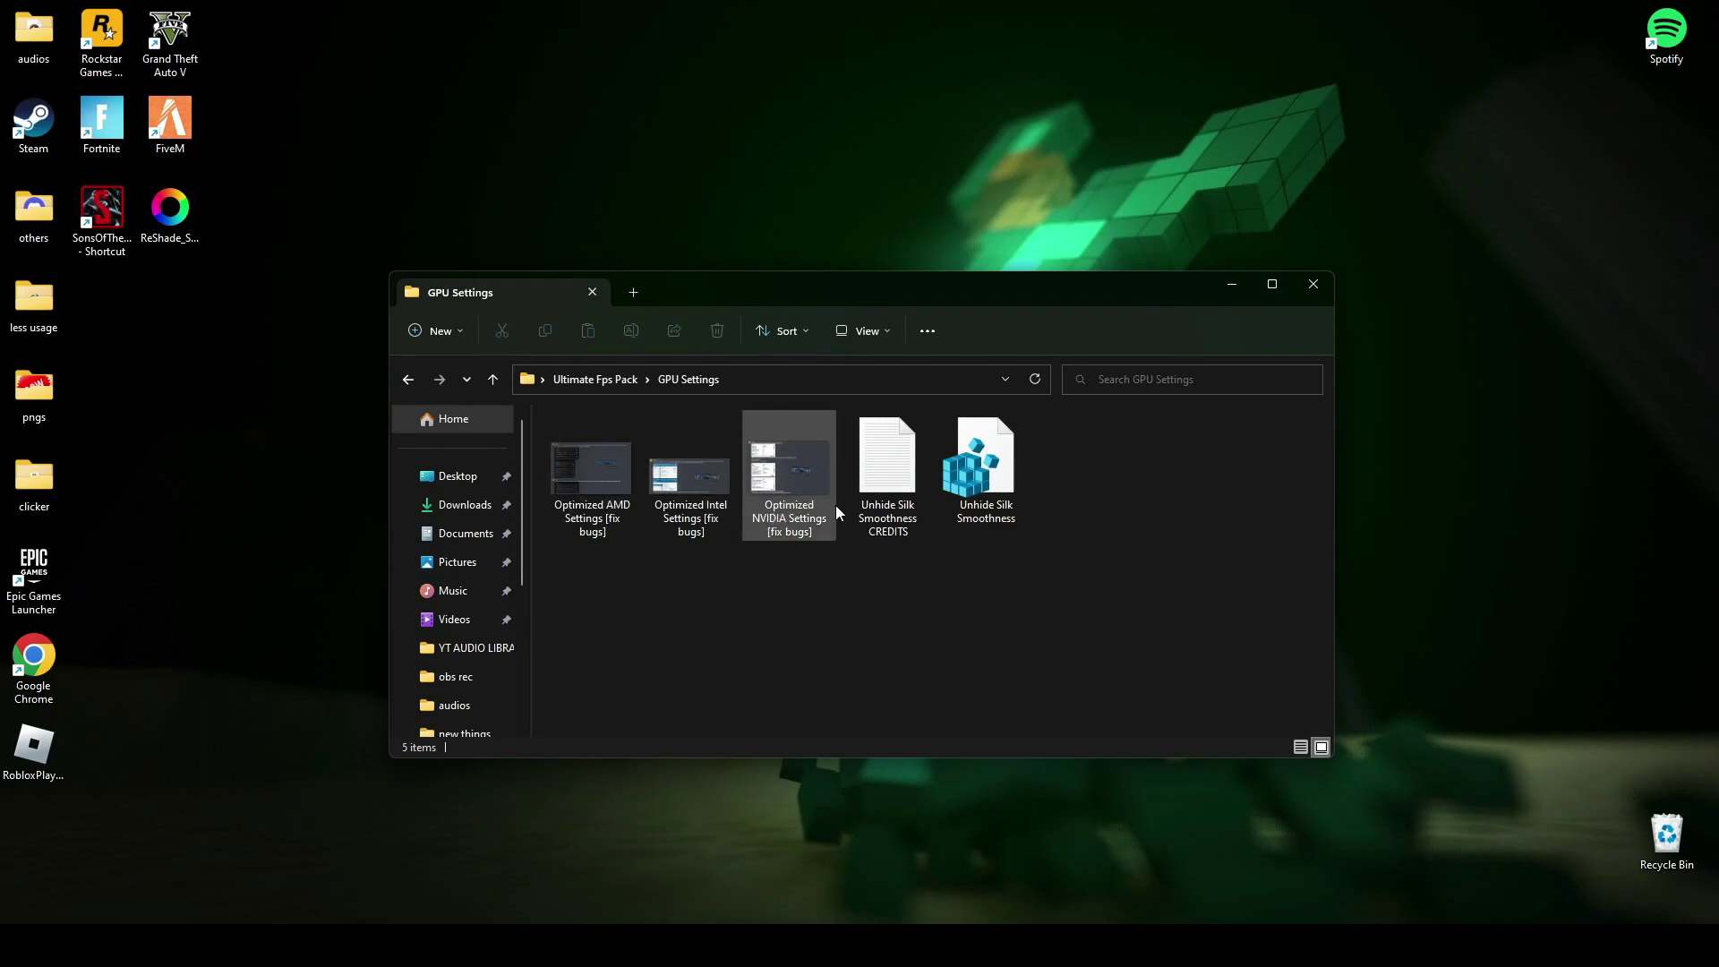
View the Optimized AMD, Intel and NVIDIA settings images in Photos, then close the viewer.
double_click(591, 478)
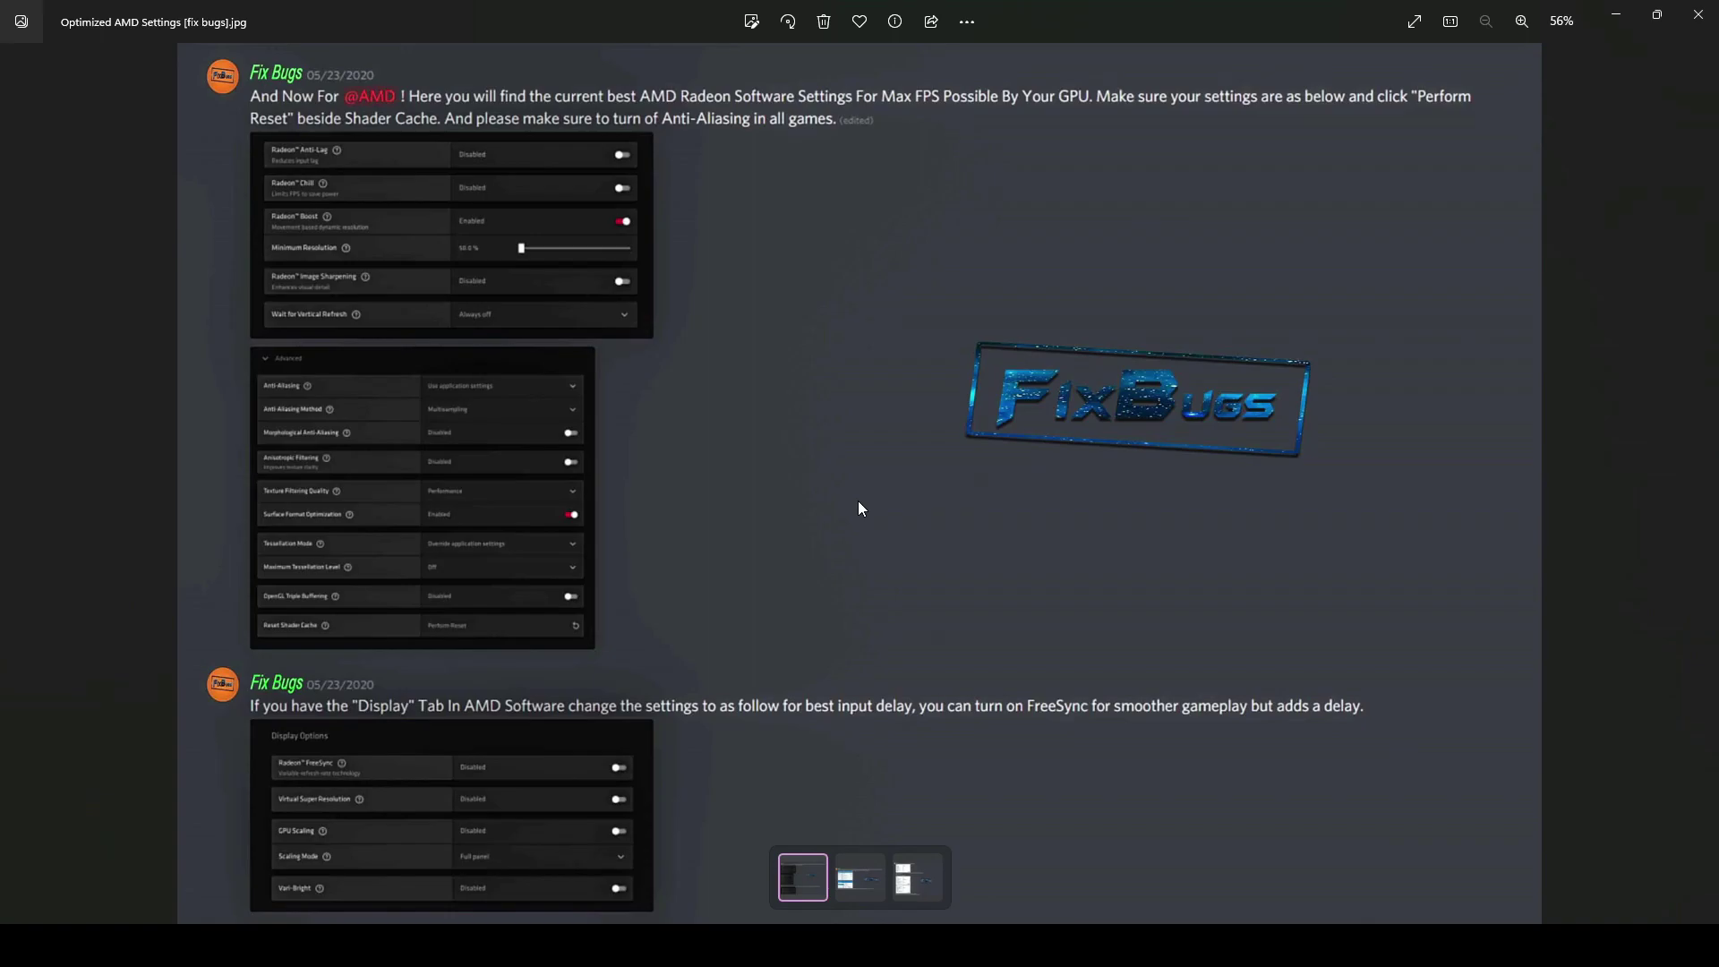
key("Right")
key("Right")
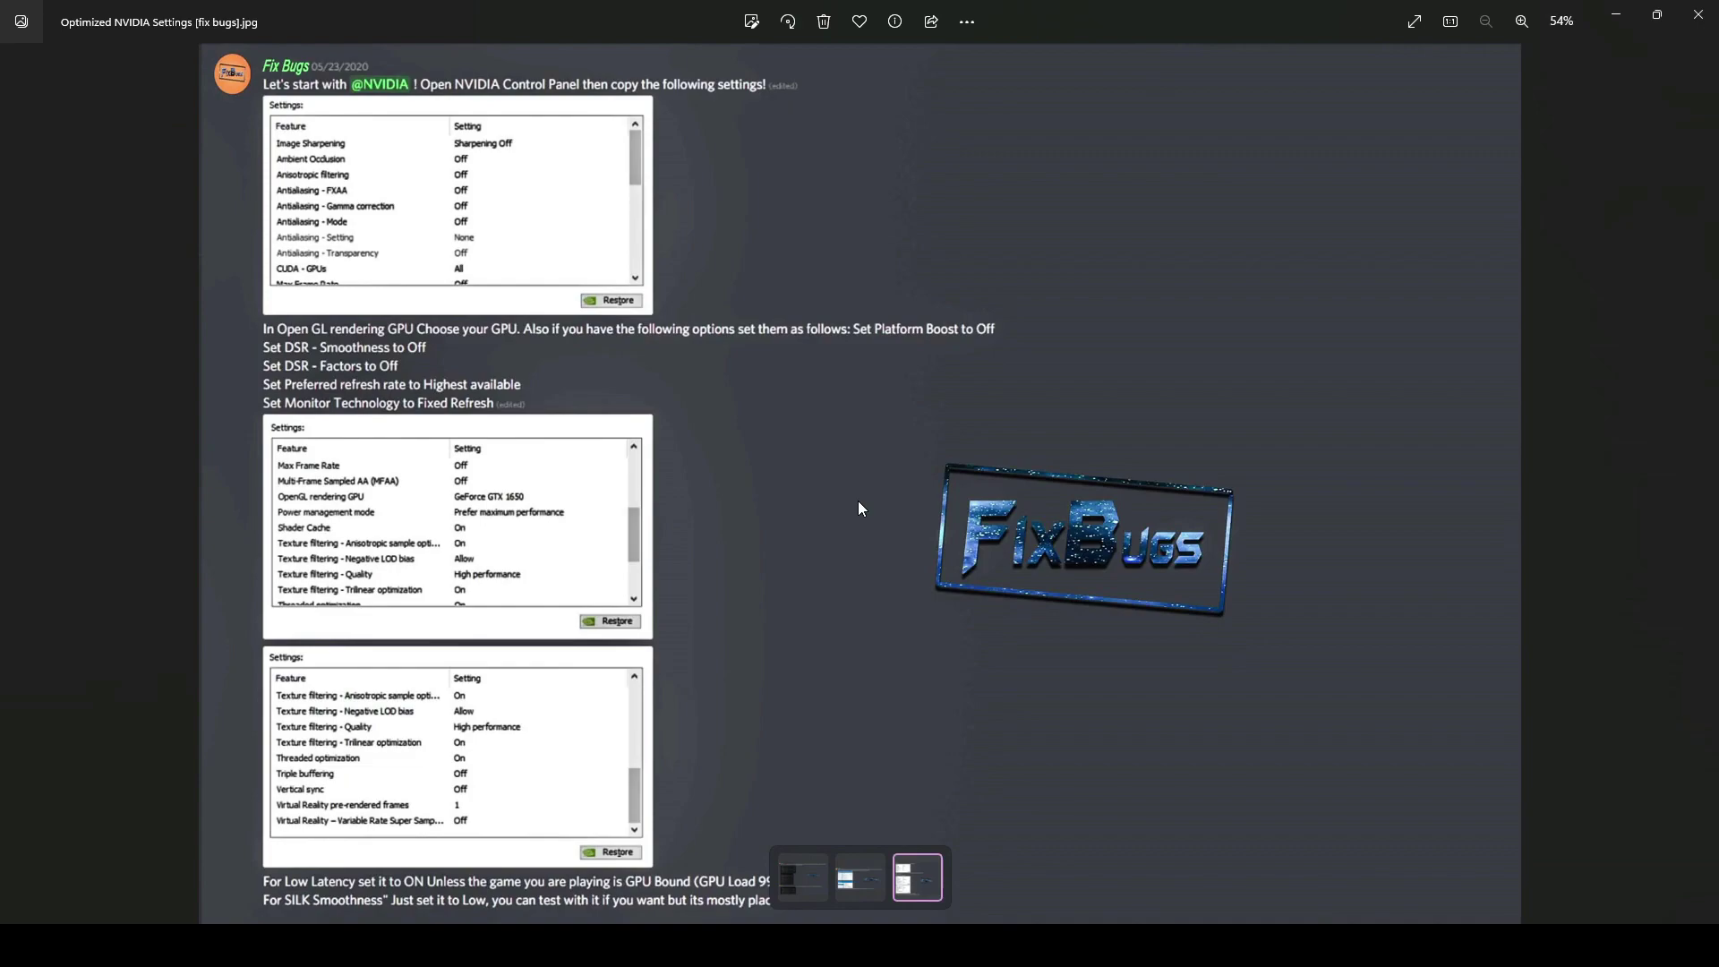
left_click(1699, 14)
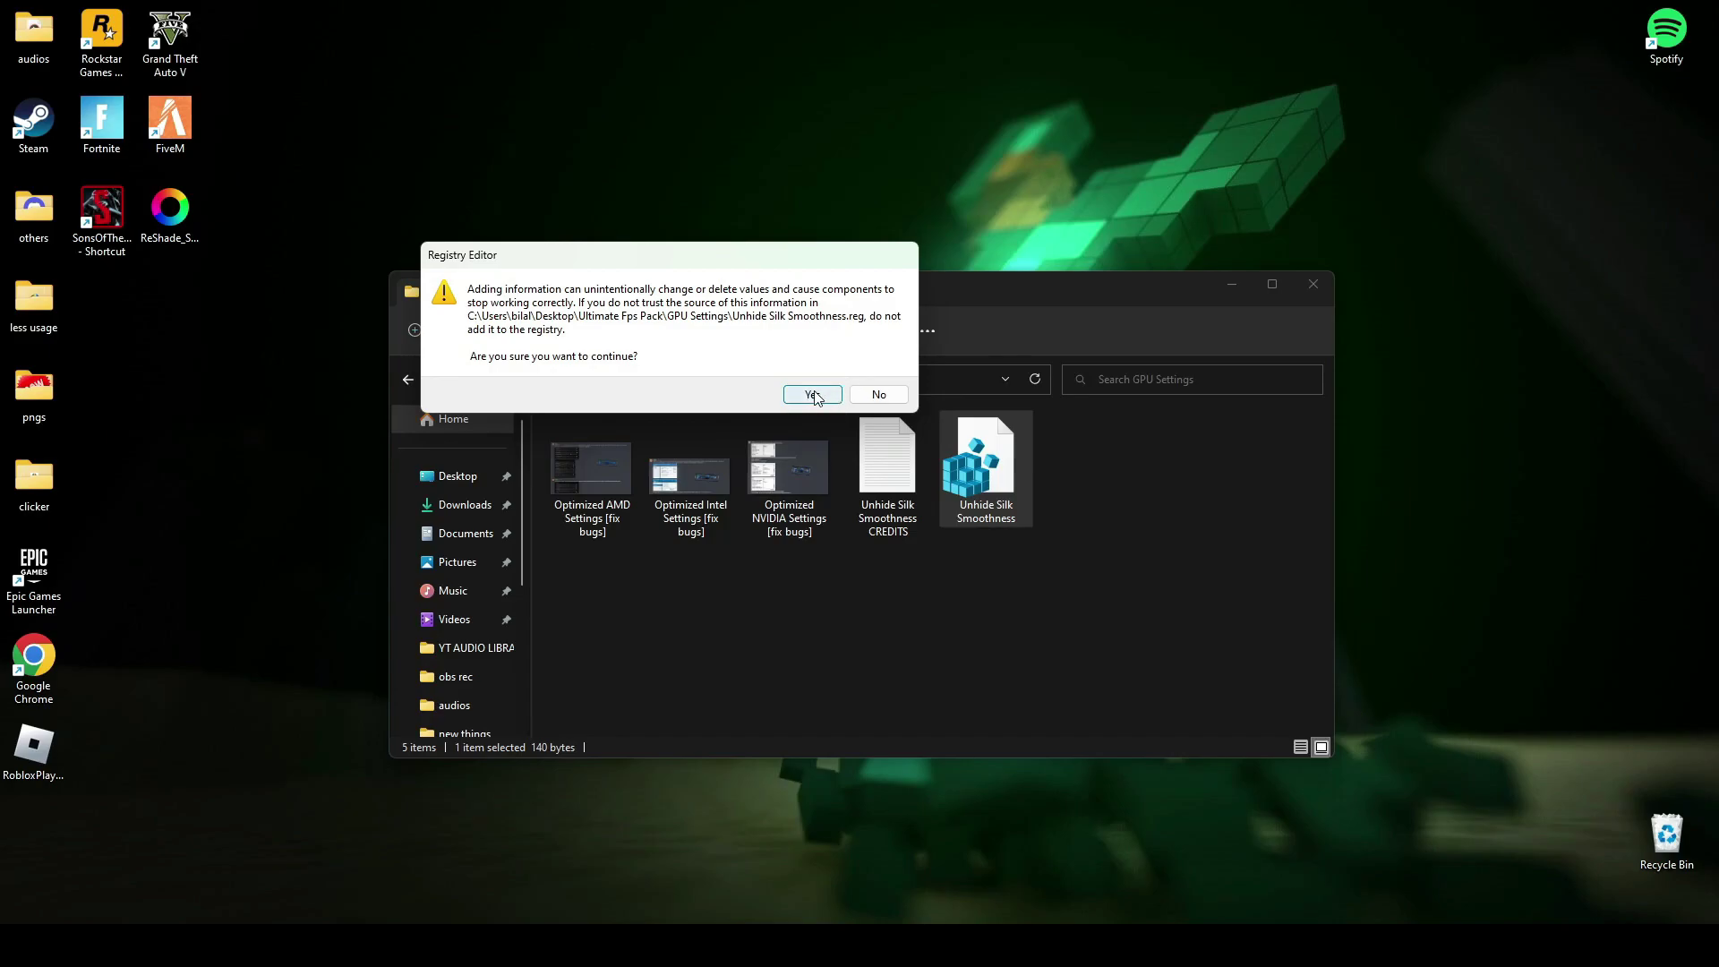
Confirm merging Unhide Silk Smoothness.reg and return to the Ultimate Fps Pack folder.
left_click(813, 396)
left_click(1076, 478)
key("BackSpace")
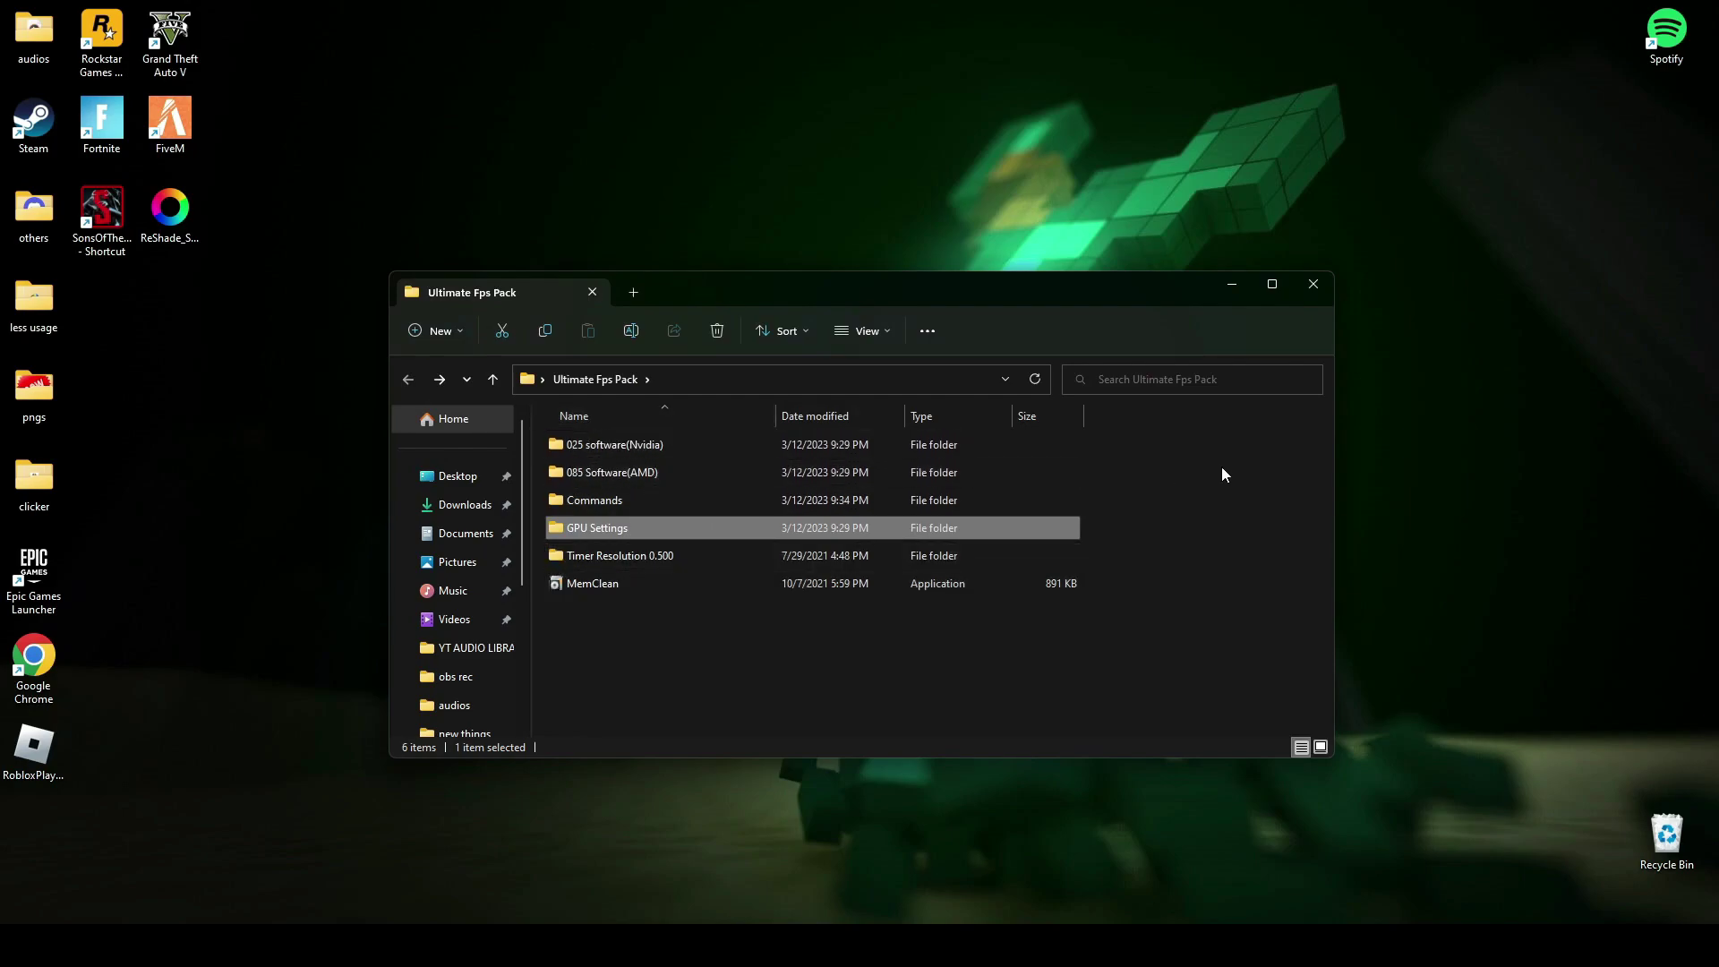
Select the 025 software(Nvidia) folder in Ultimate Fps Pack.
left_click_drag(1115, 445, 1006, 471)
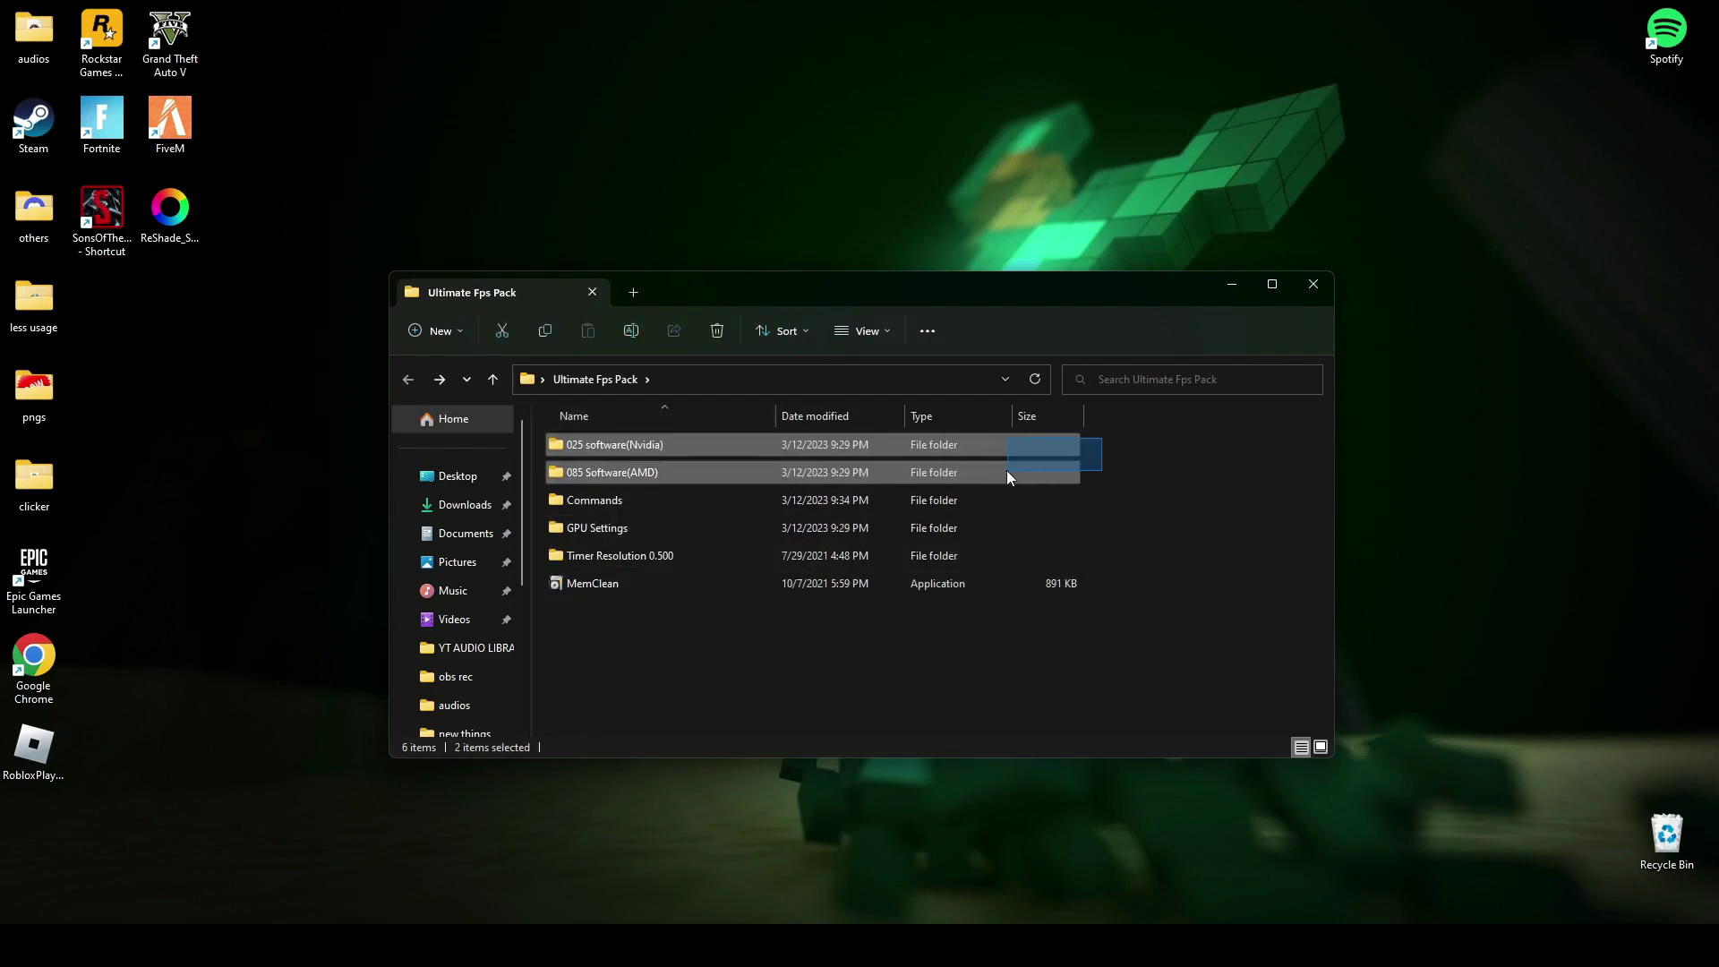
left_click(638, 446)
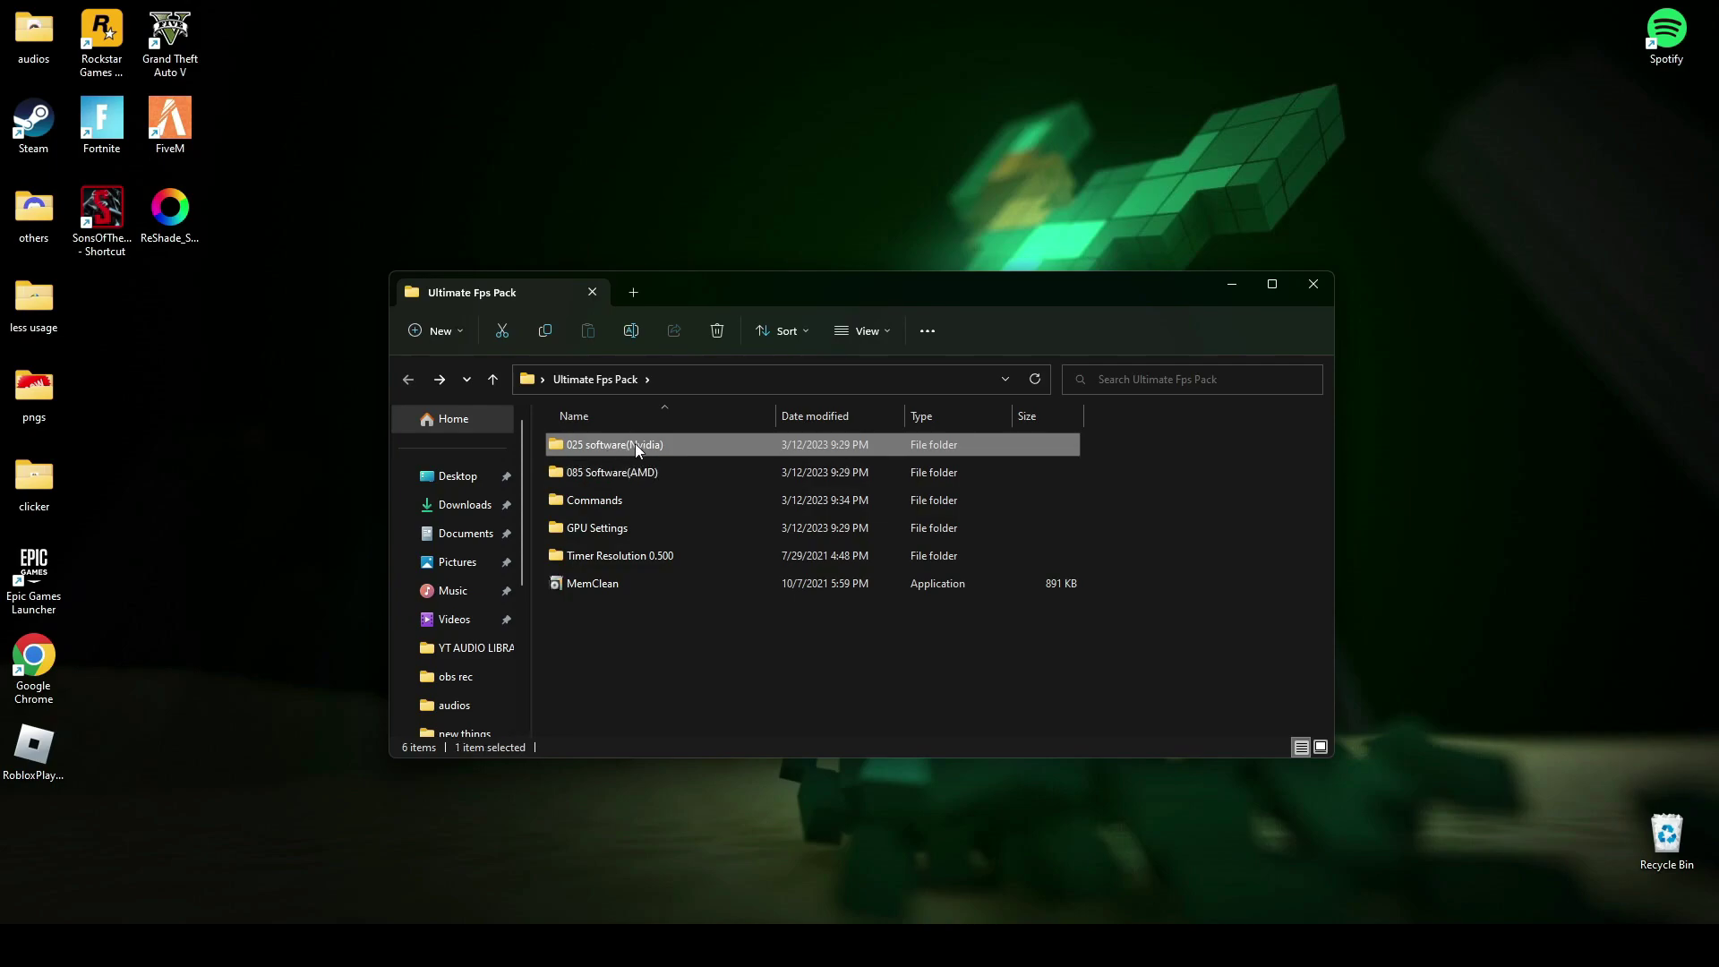
mouse_move(633, 476)
Copy the bin, optimize and updates files from 025 software(Nvidia) > 025 software > data.
left_click(666, 470)
left_click(653, 437)
double_click(686, 443)
double_click(663, 444)
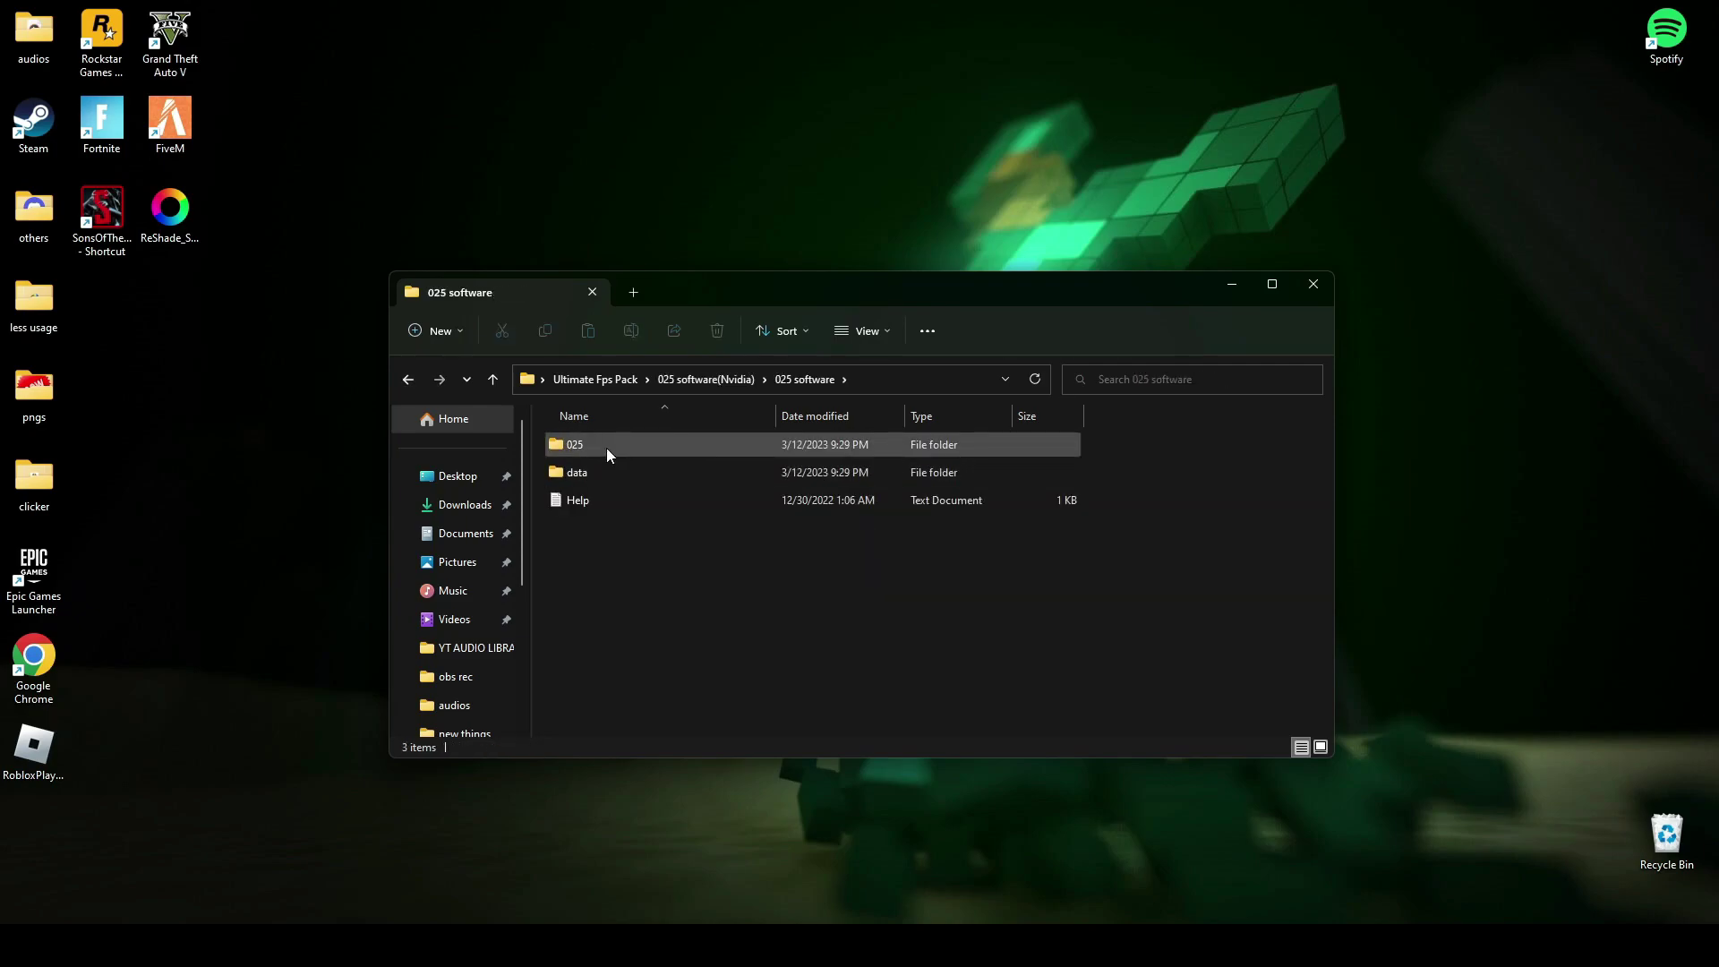
double_click(582, 479)
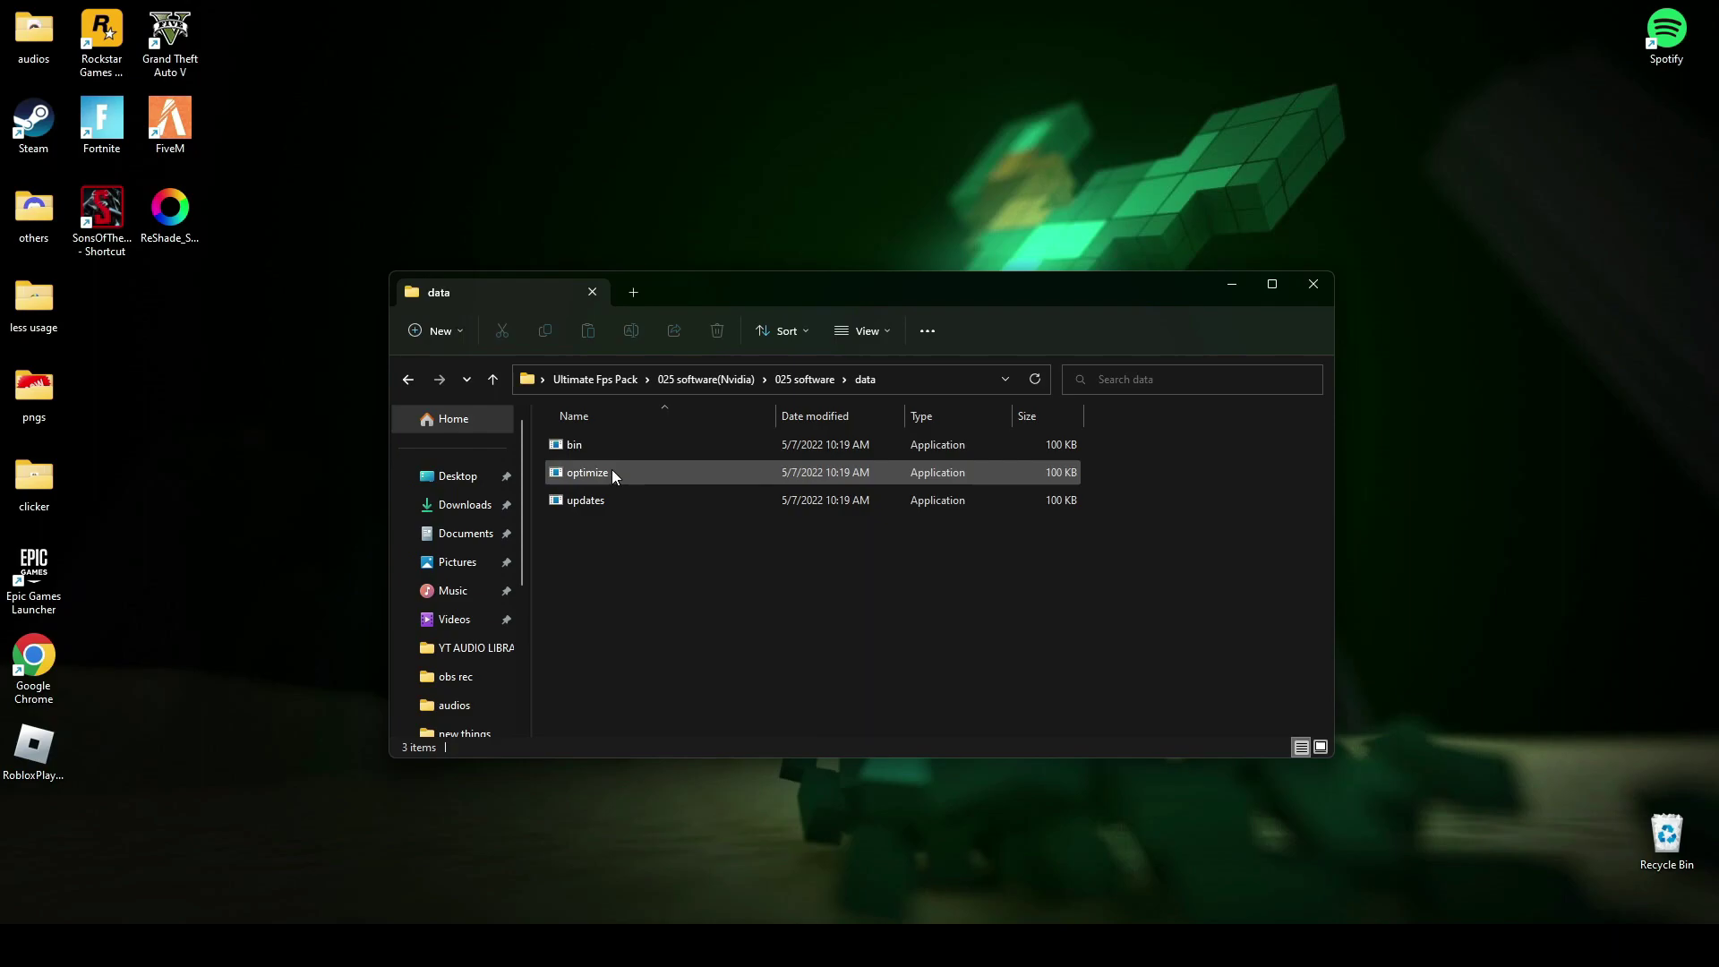
left_click_drag(686, 569, 625, 442)
right_click(626, 443)
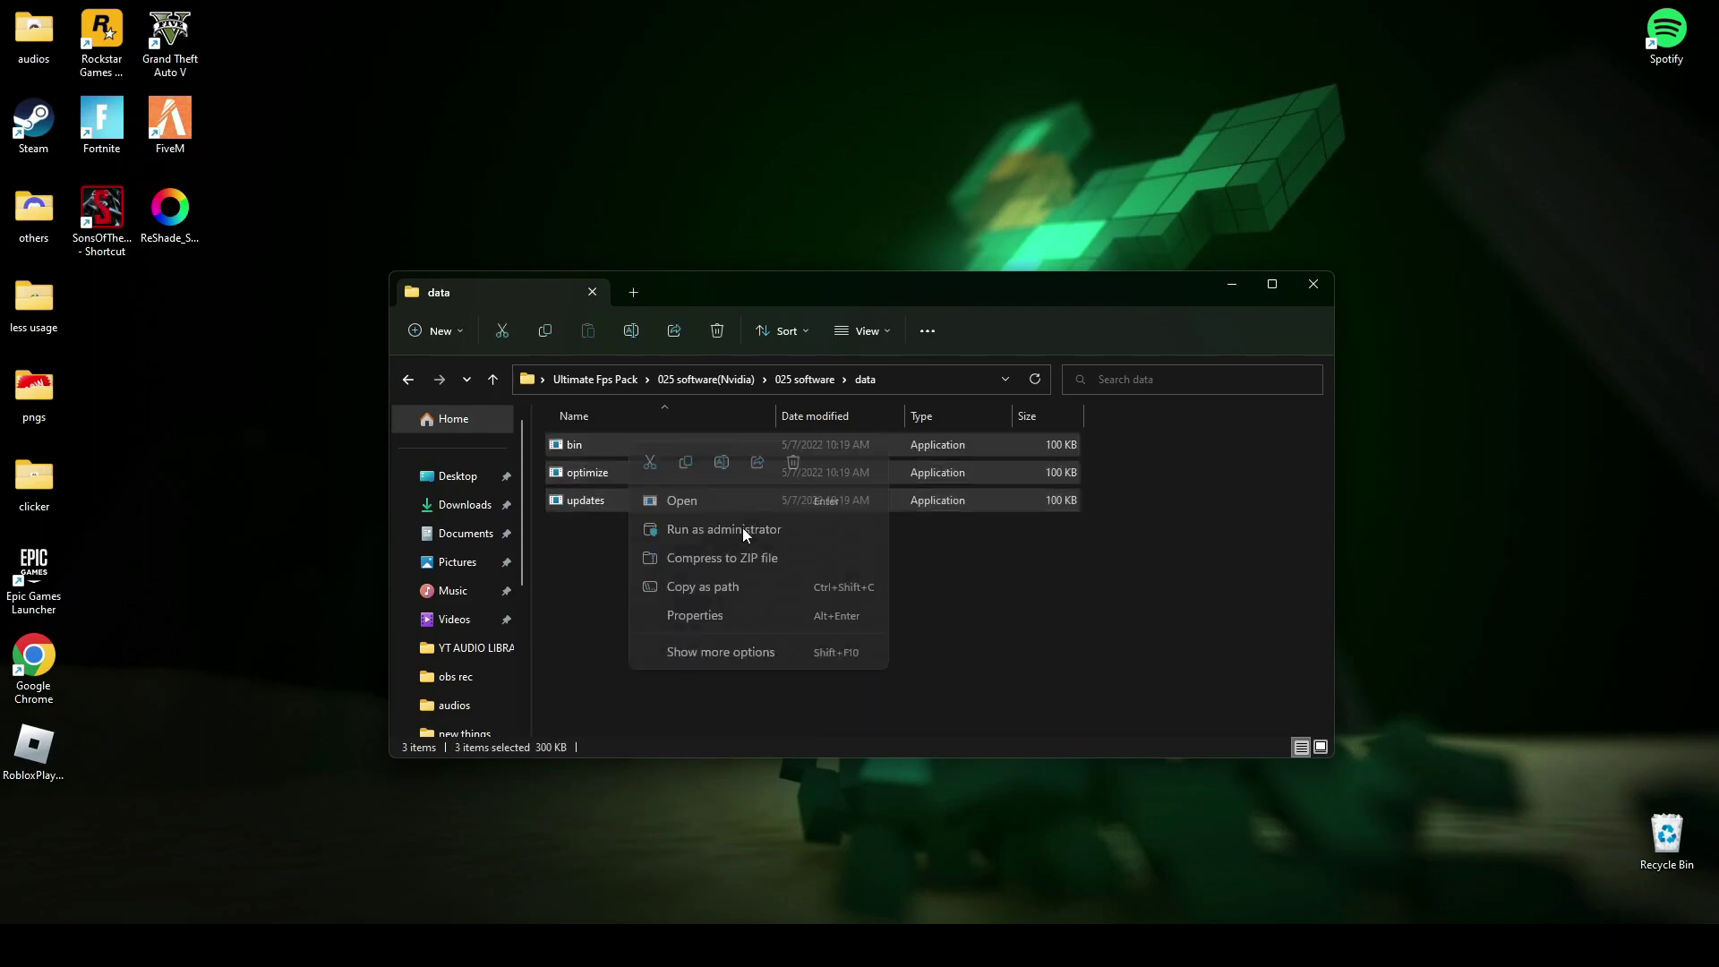
left_click(689, 454)
Paste the three files onto Local Disk (C:), replacing the existing copies.
scroll(463, 683, "down", 2)
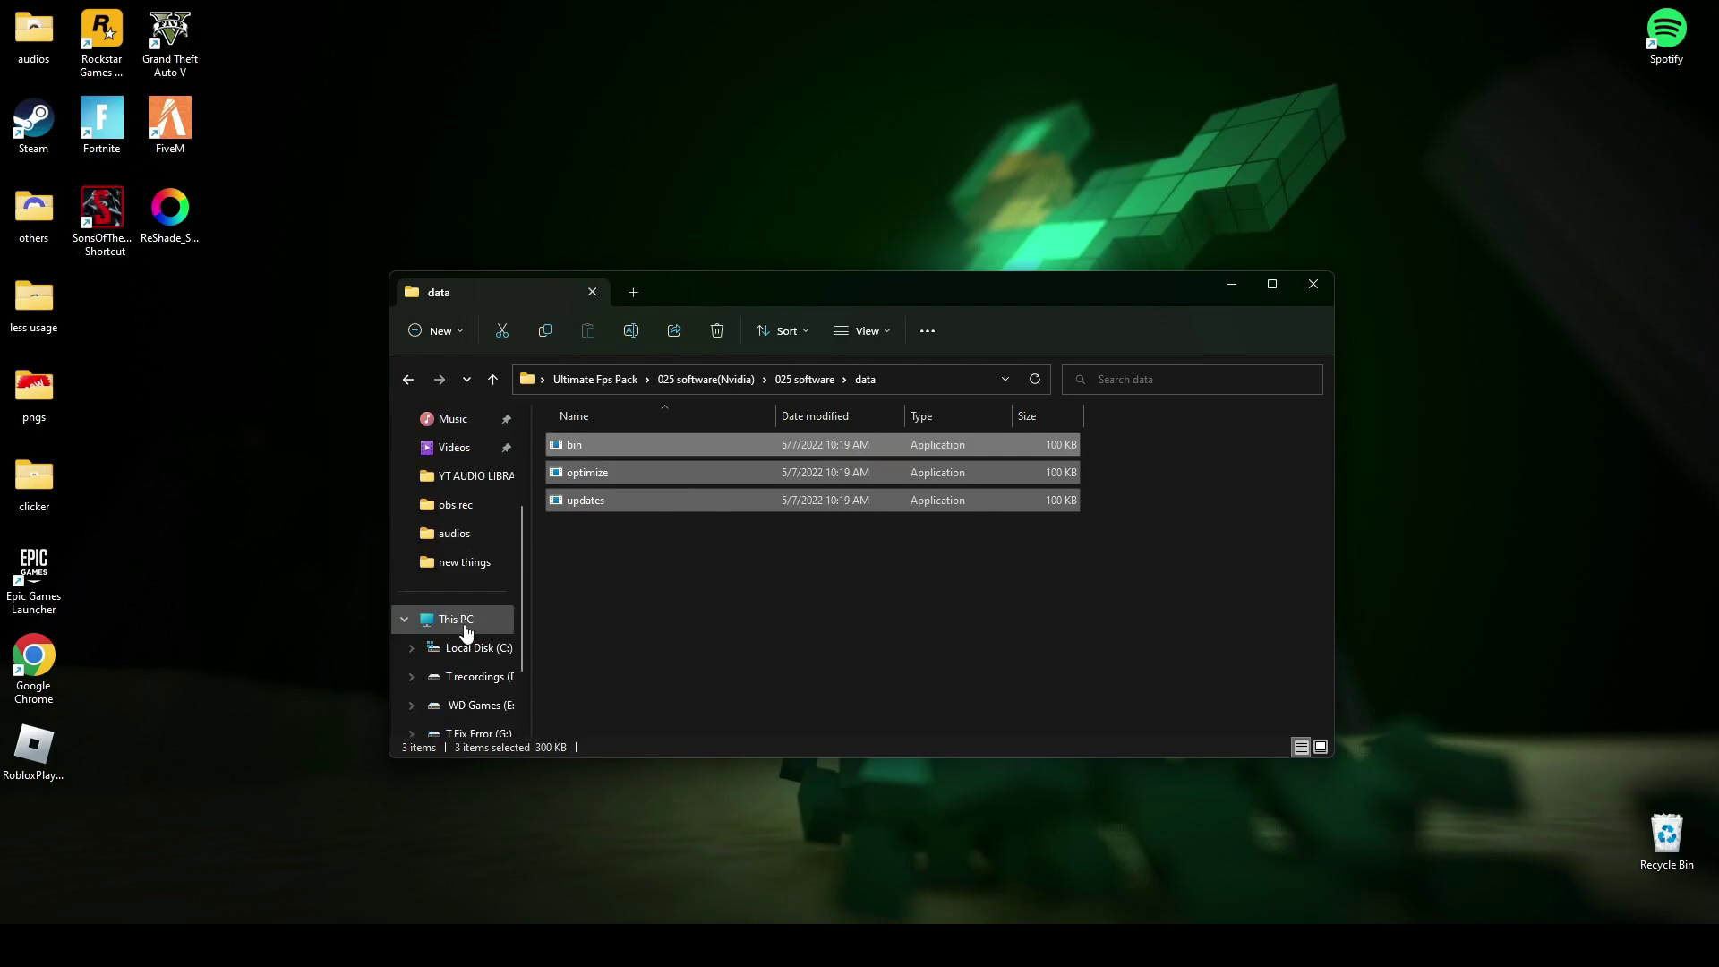
left_click(464, 649)
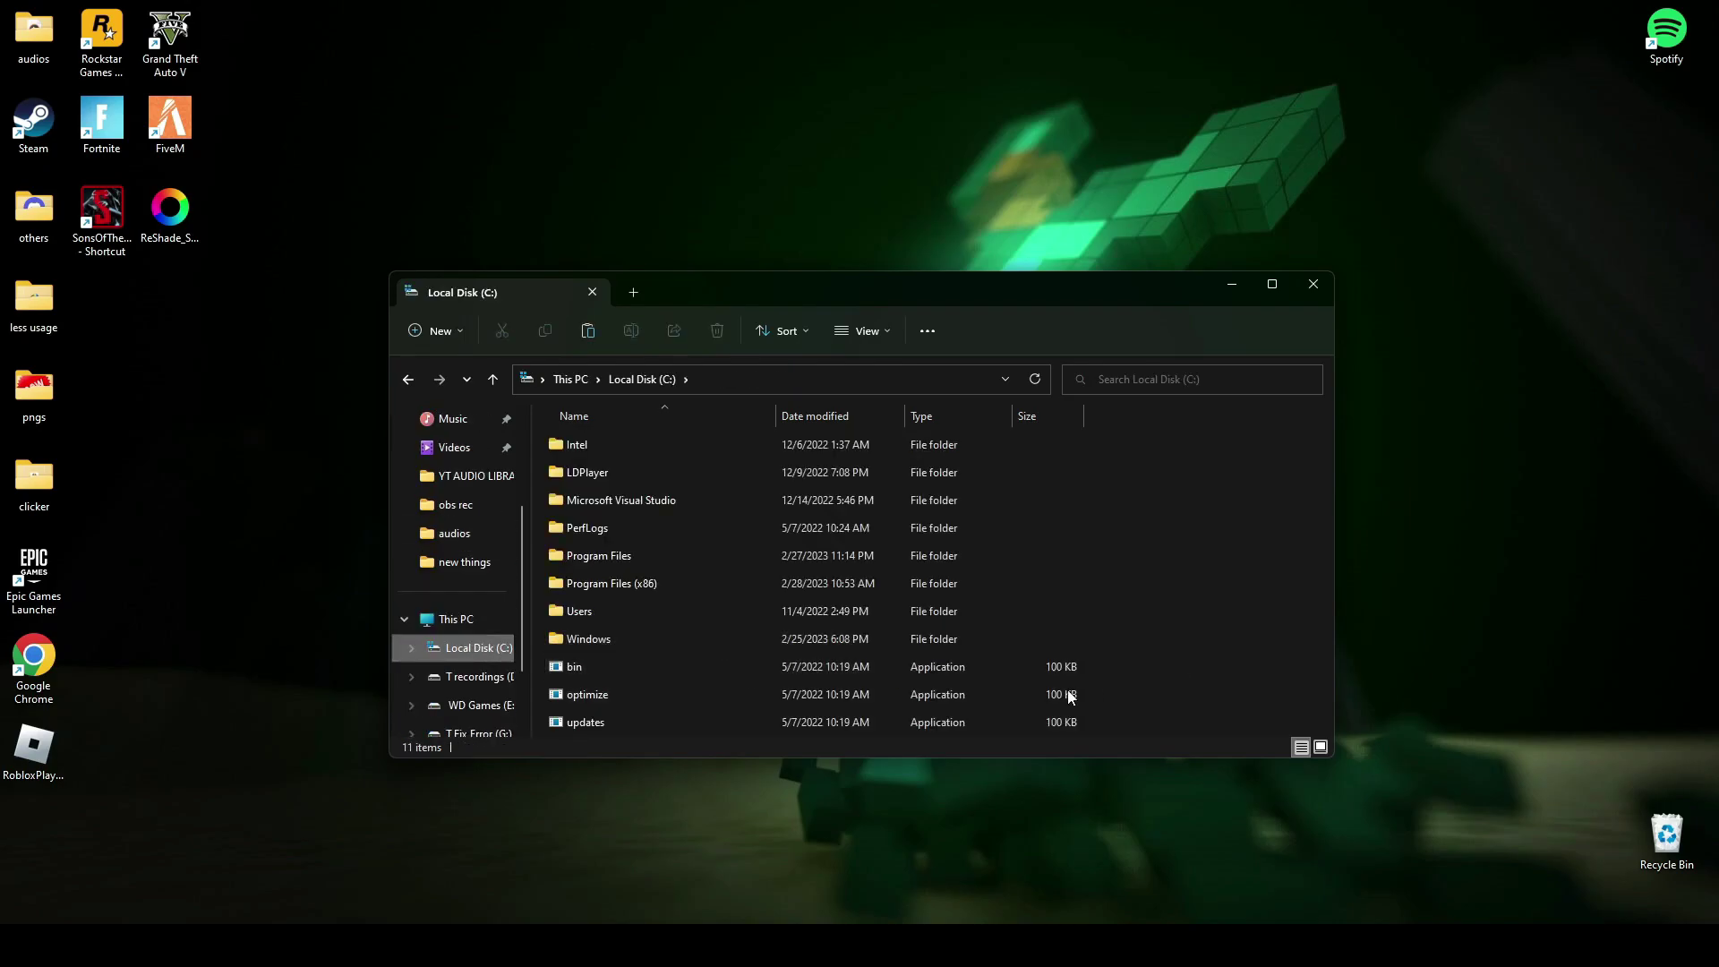
right_click(1159, 645)
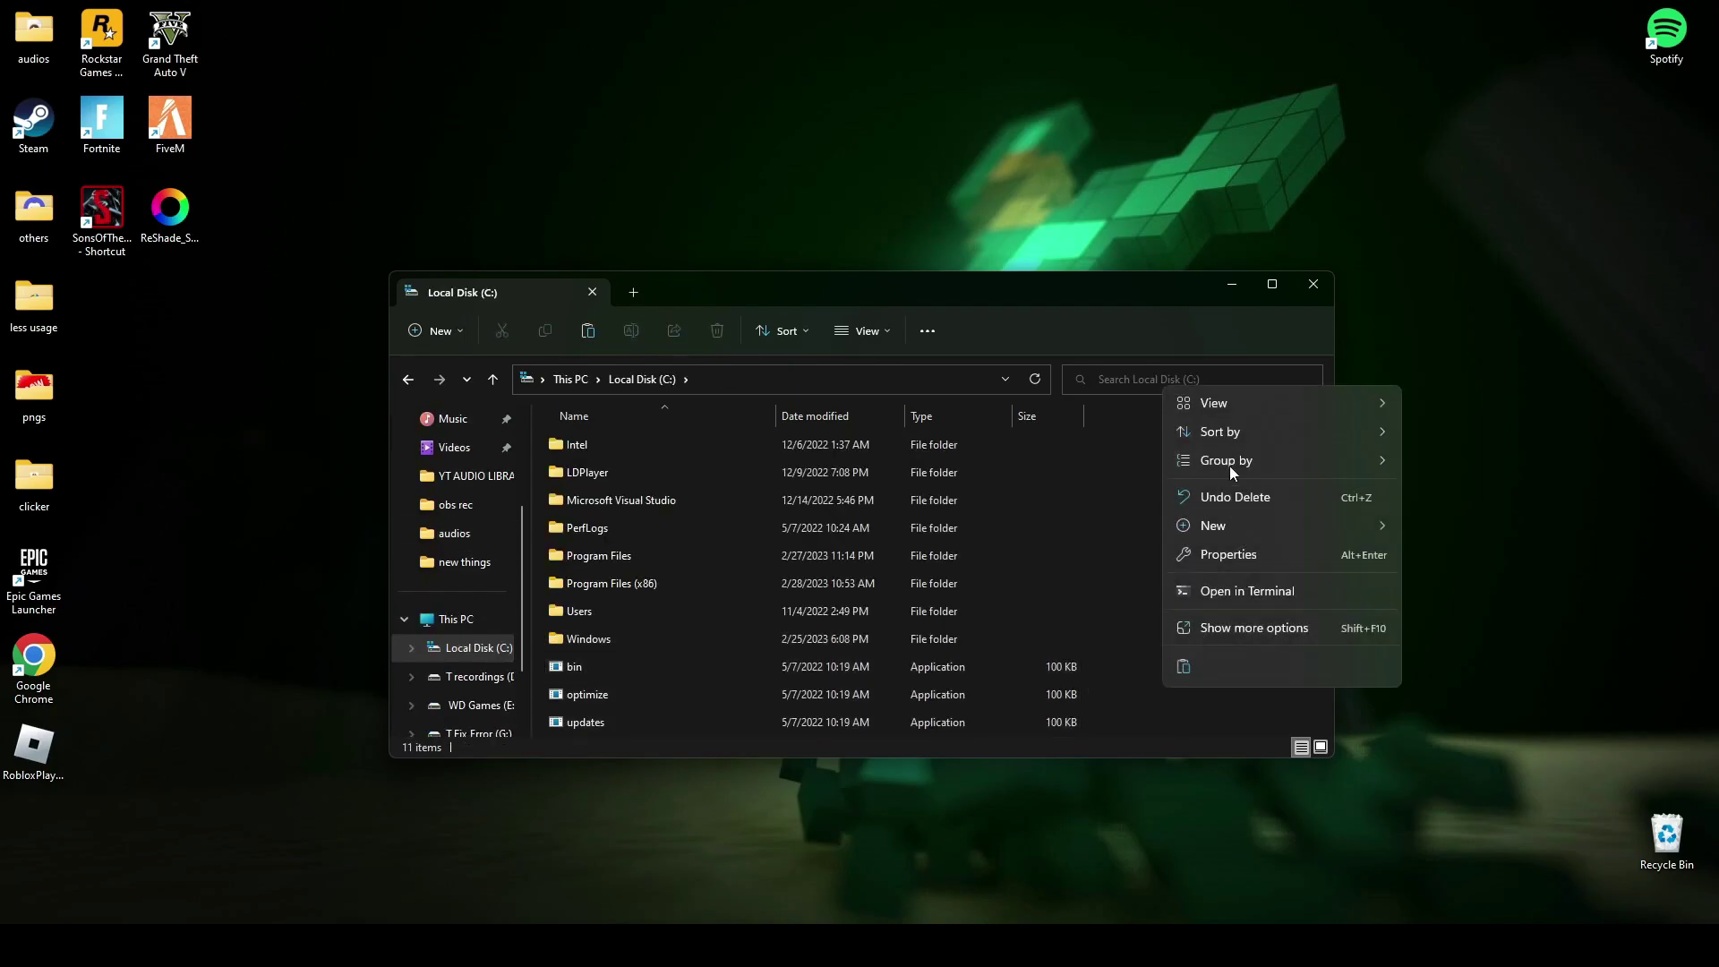
left_click(1184, 665)
left_click(787, 338)
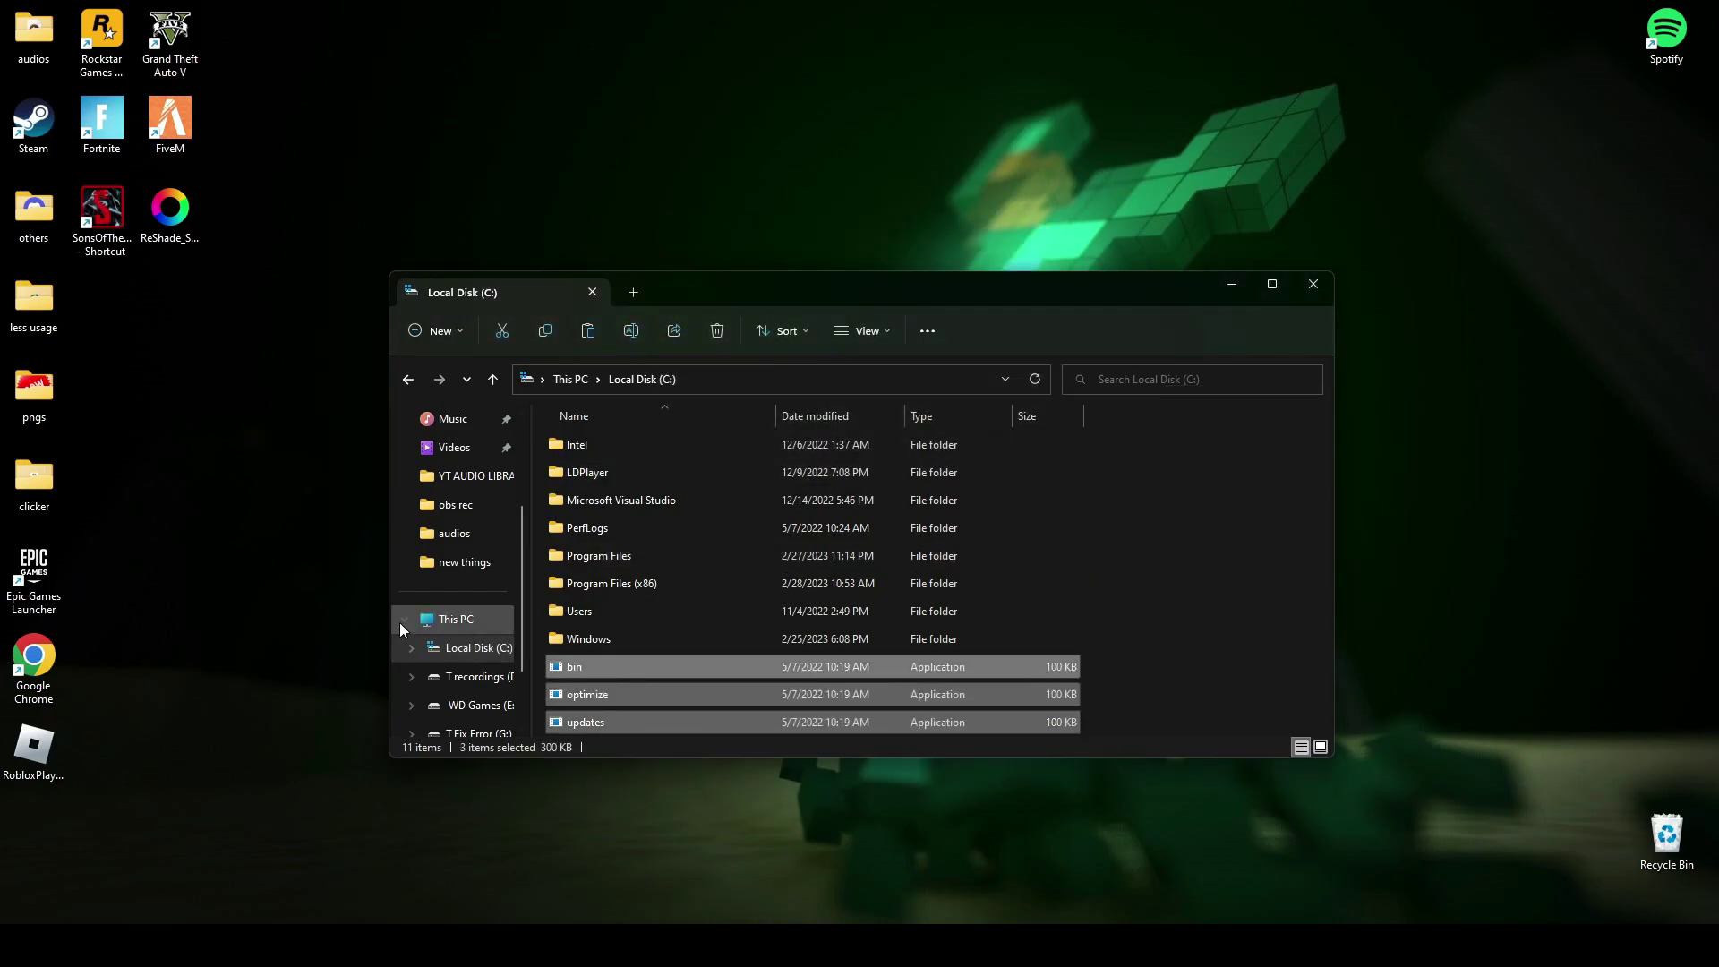
Go back to the 025 software folder and launch 025 > 025 Software.
key("alt+Left")
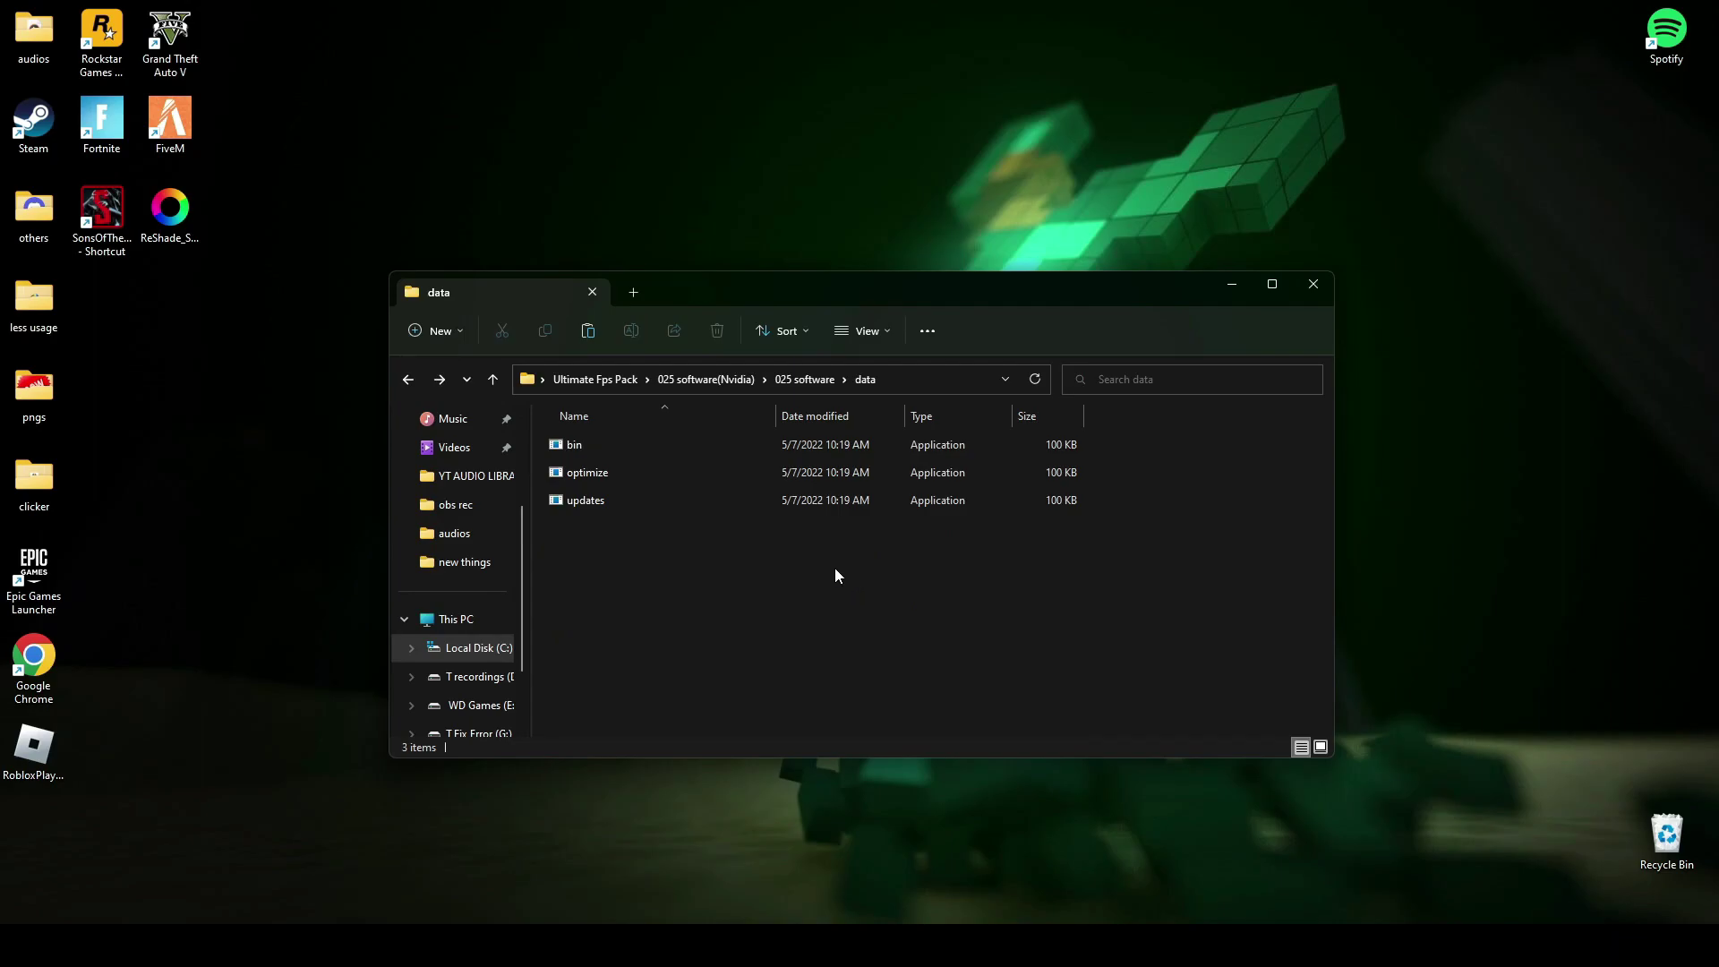
key("alt+Up")
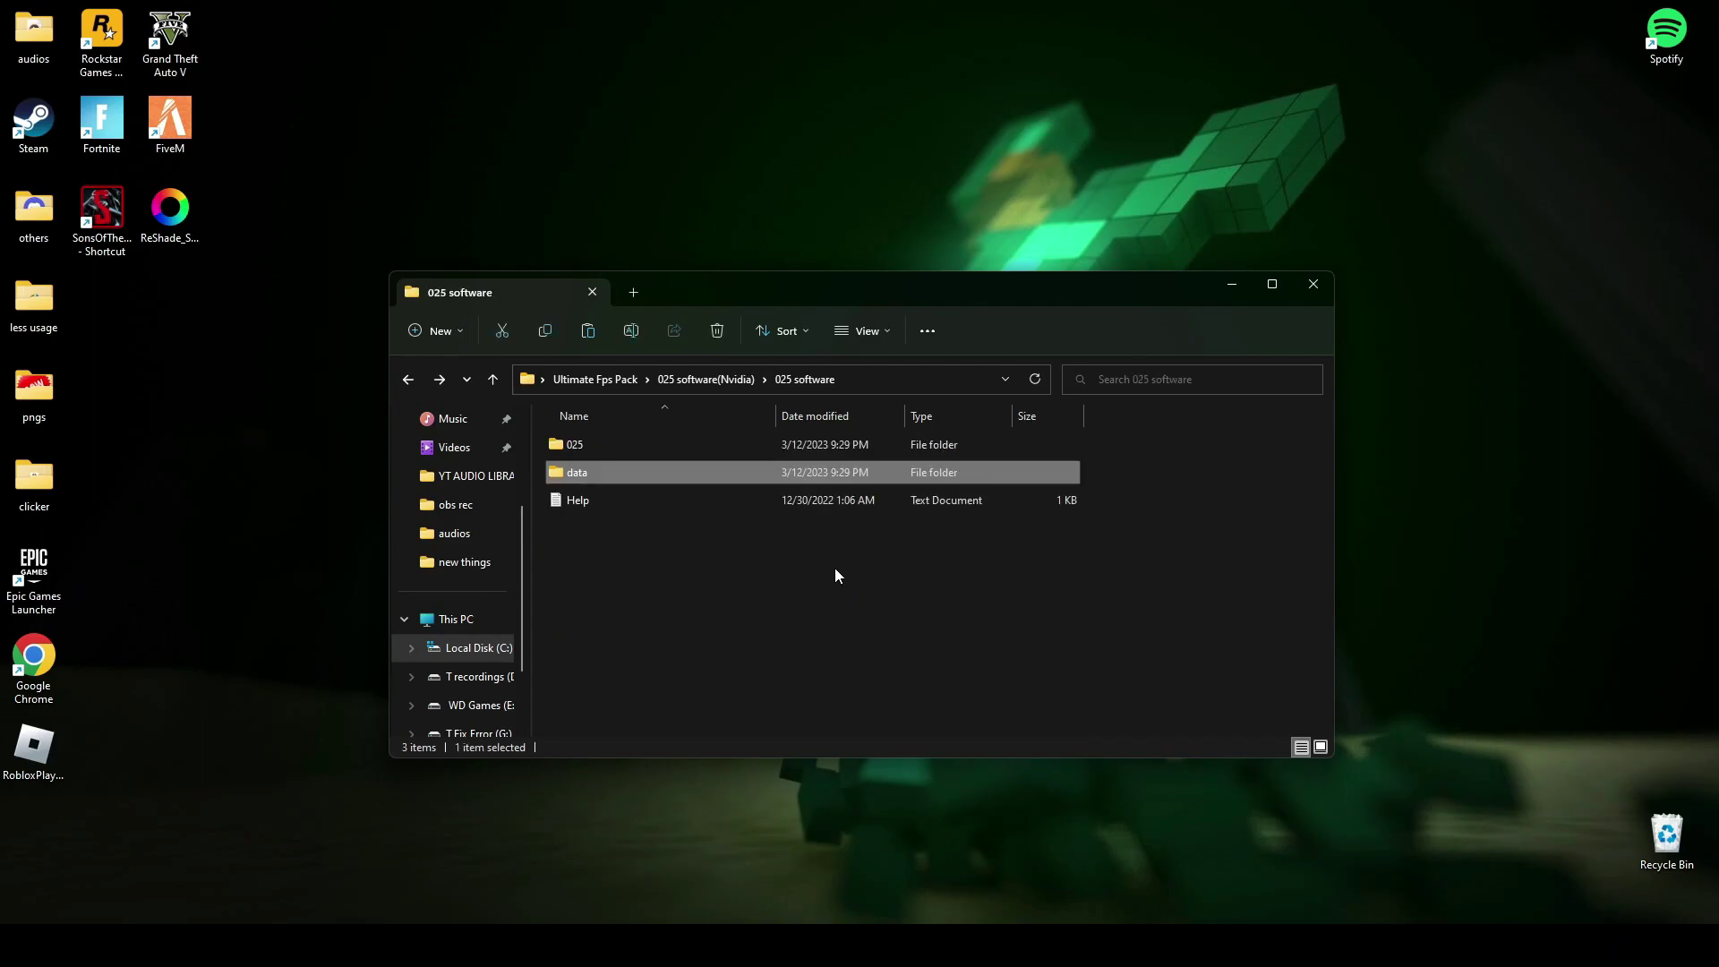
double_click(599, 444)
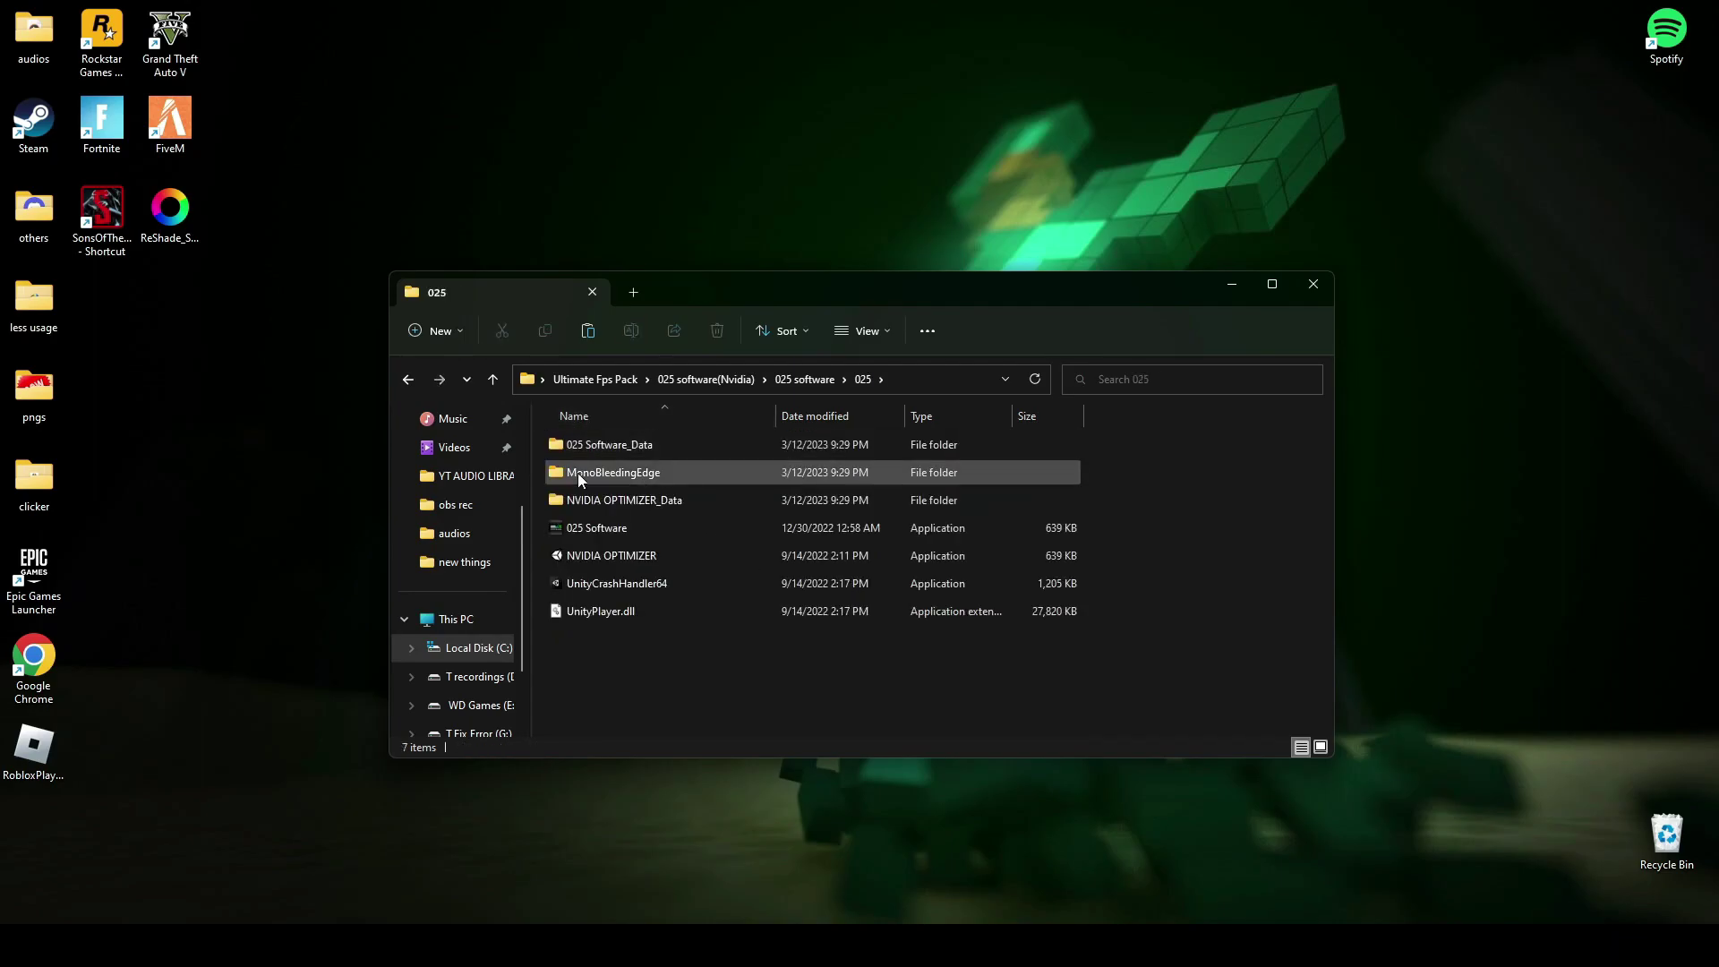
double_click(680, 528)
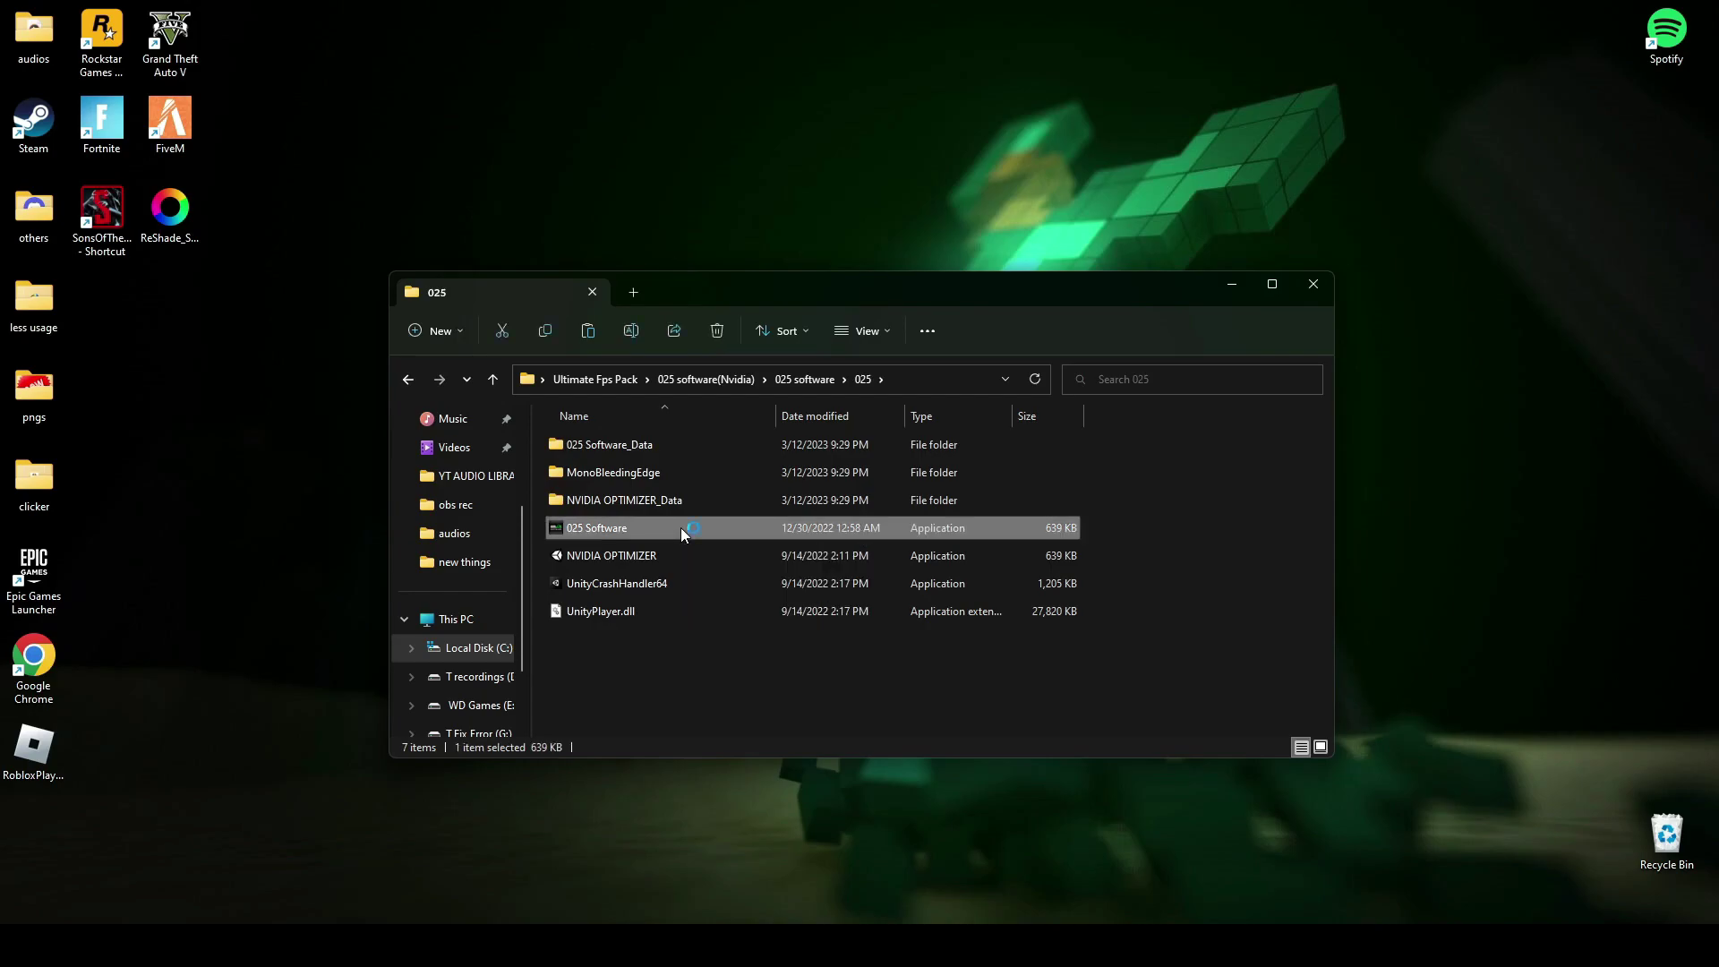
Run 025 Software's Optimize FPS Boost, confirm Yes, and click FINISHED when done.
left_click_drag(905, 284, 890, 114)
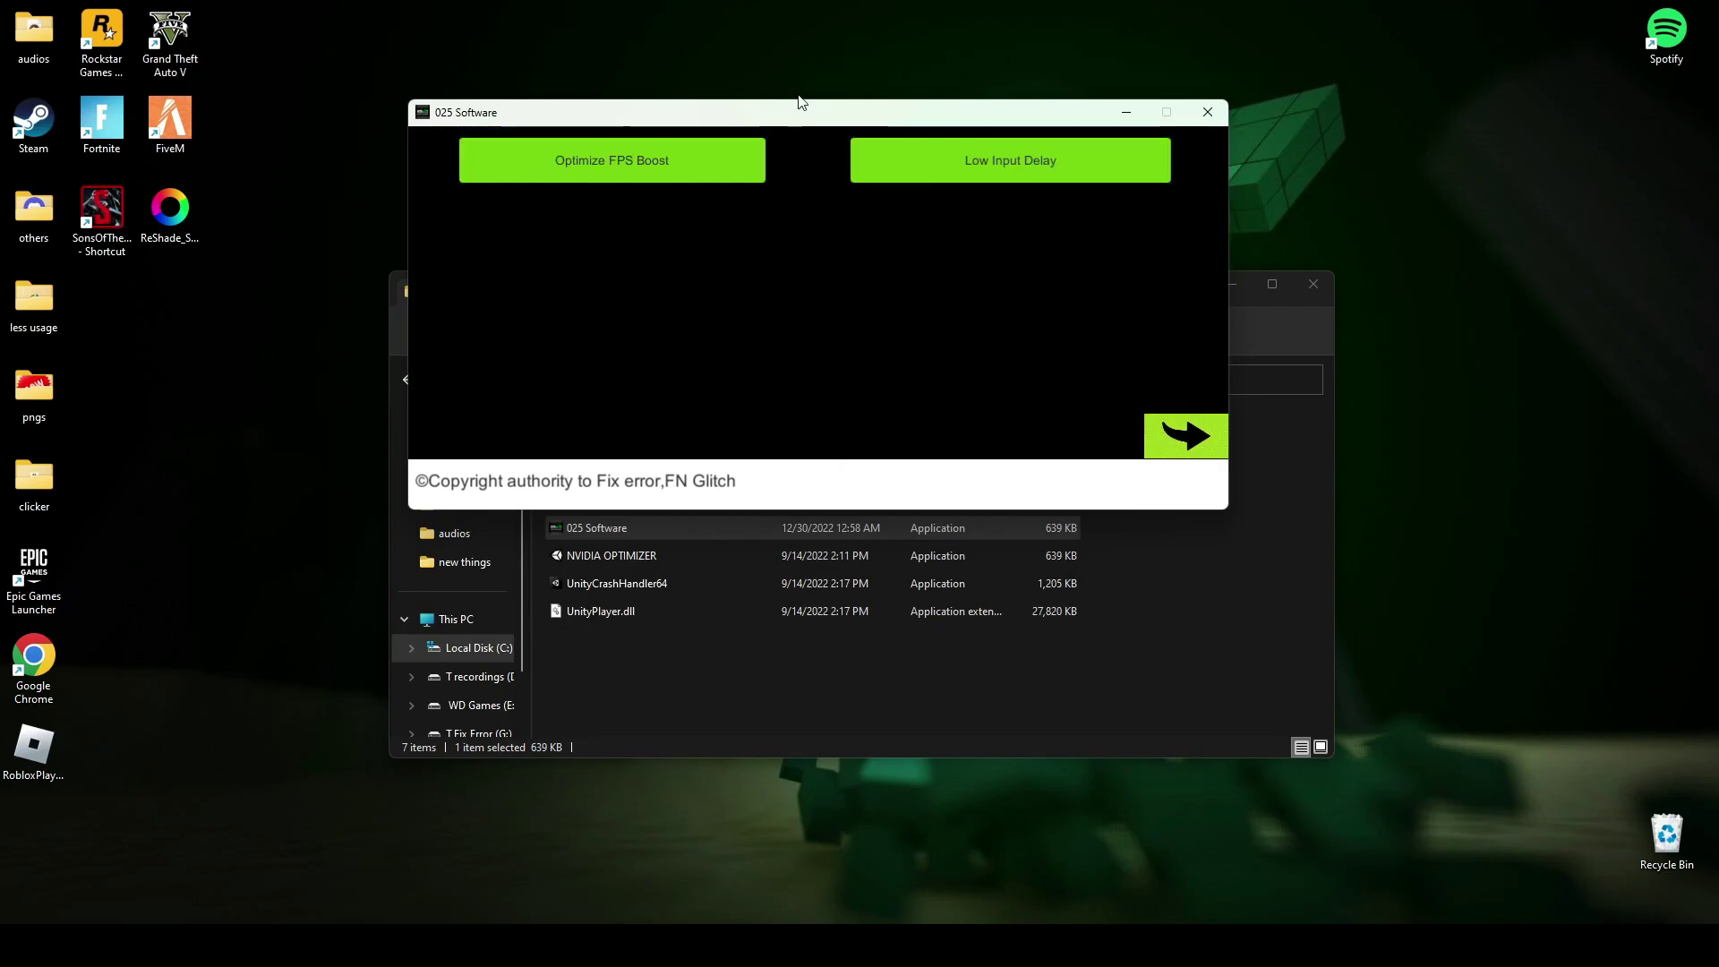
left_click_drag(799, 101, 844, 208)
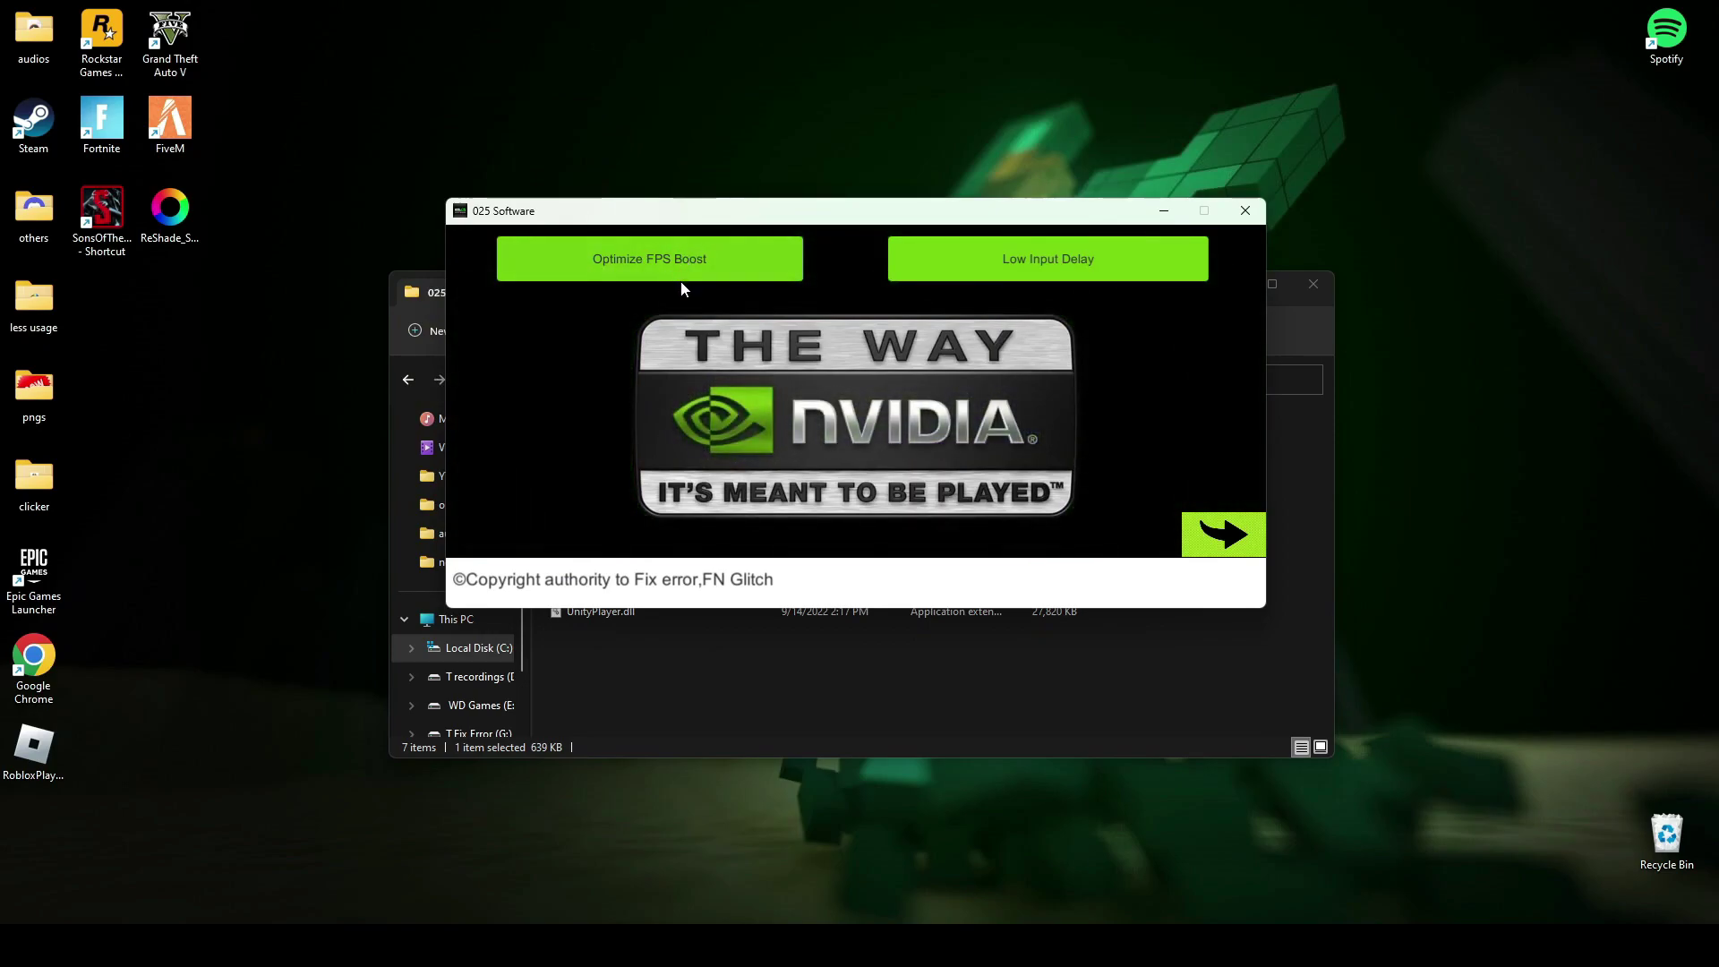
left_click(1036, 276)
left_click(641, 240)
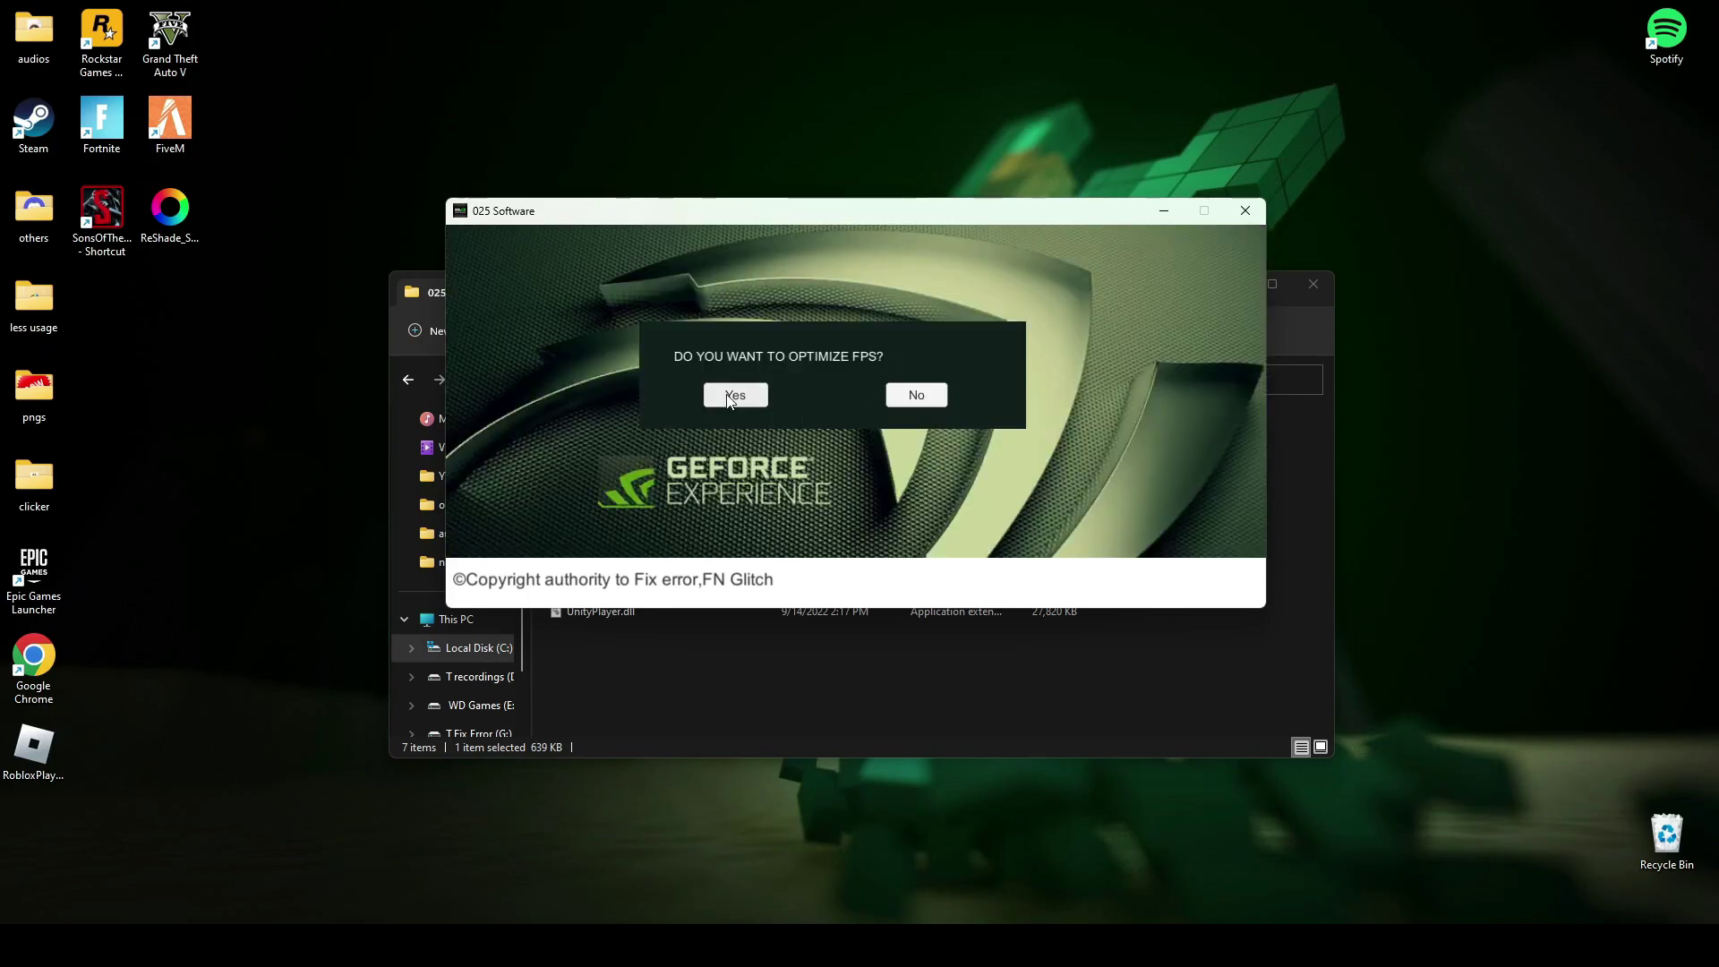
left_click(733, 395)
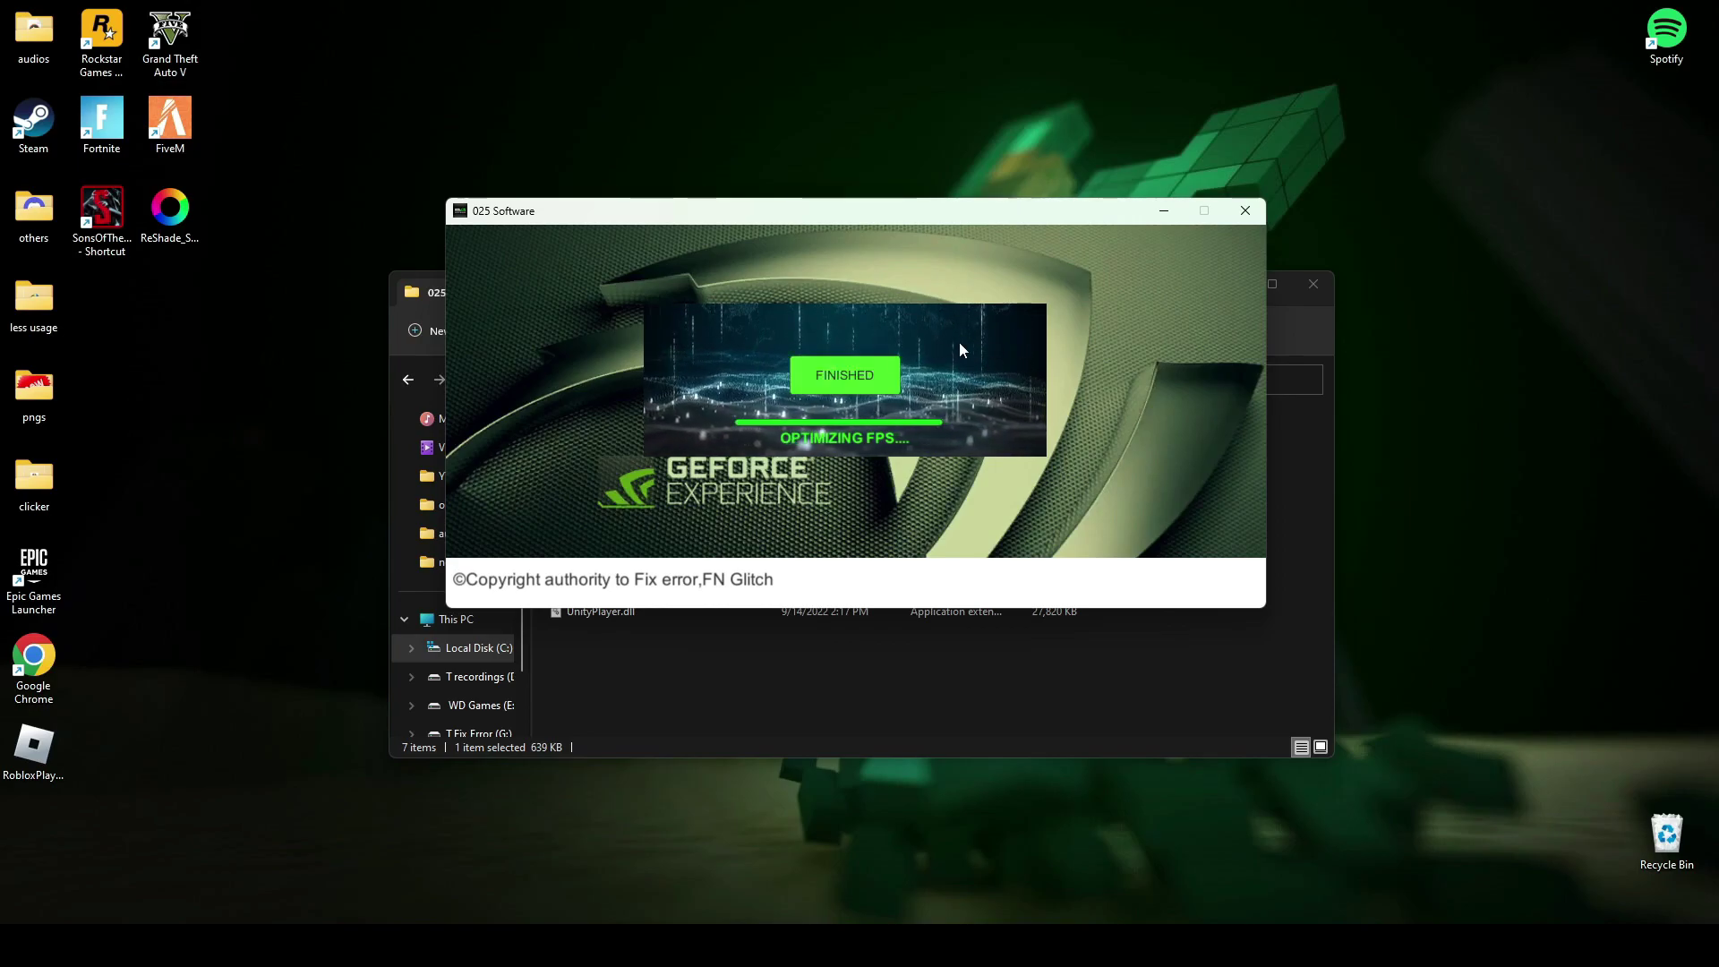
left_click(843, 380)
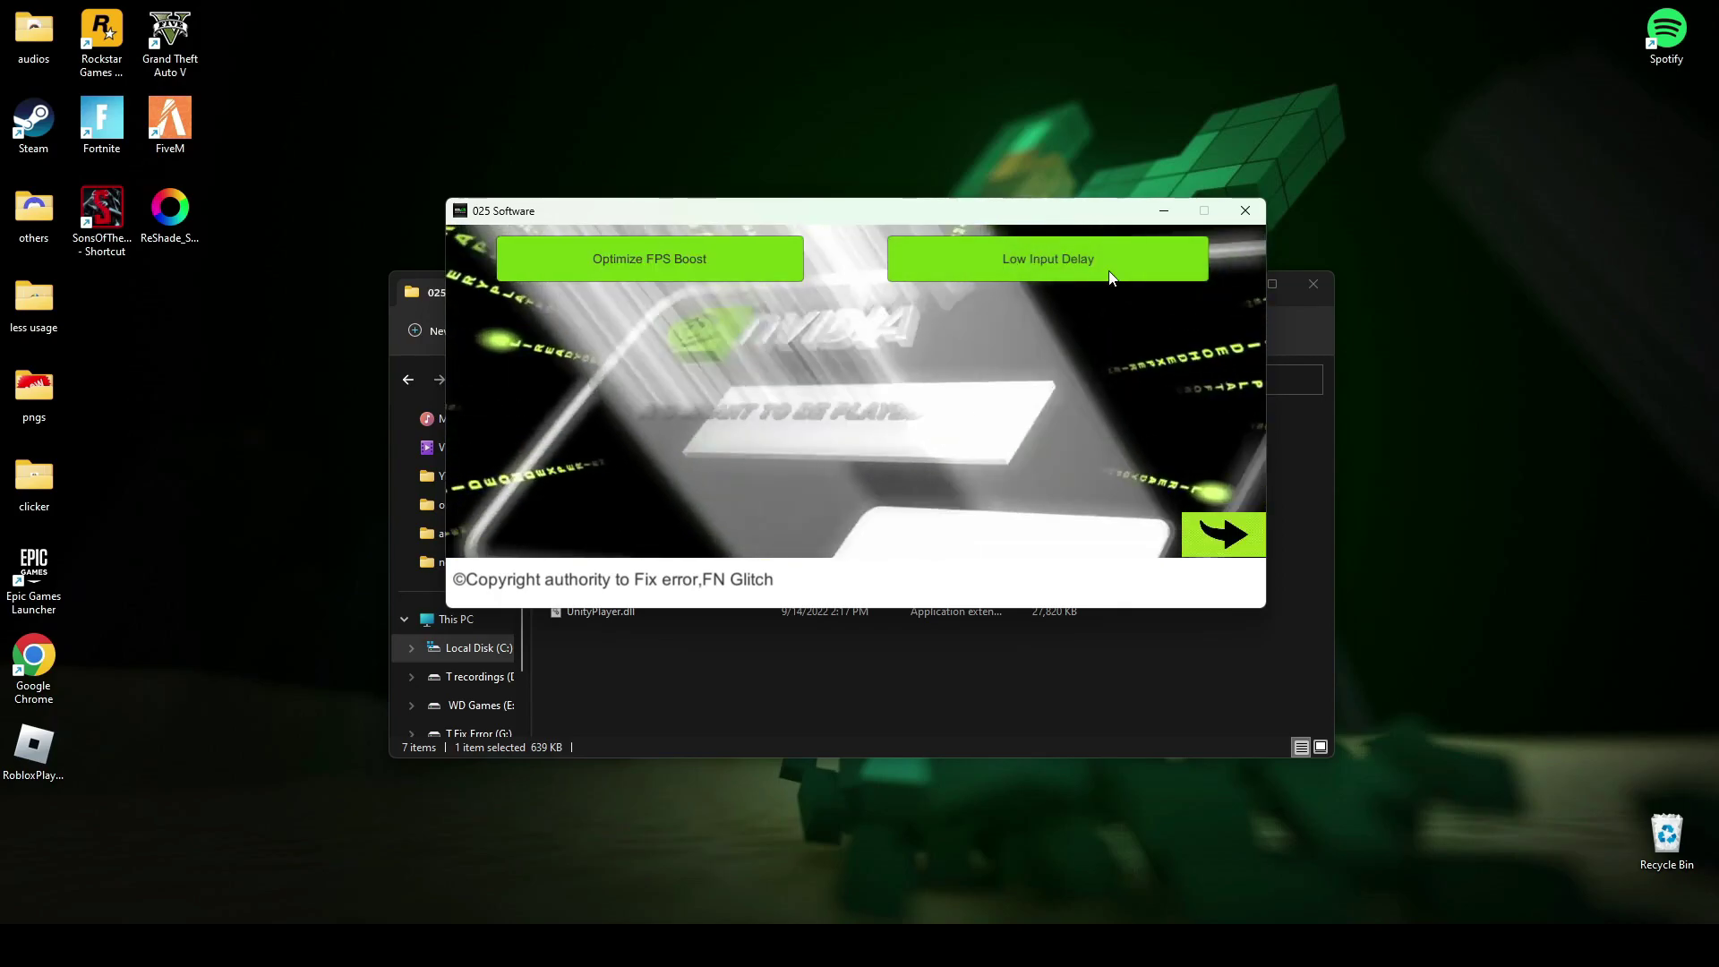
Apply the low input delay tweak, then advance 025 Software to the NVIDIA page.
left_click(1018, 253)
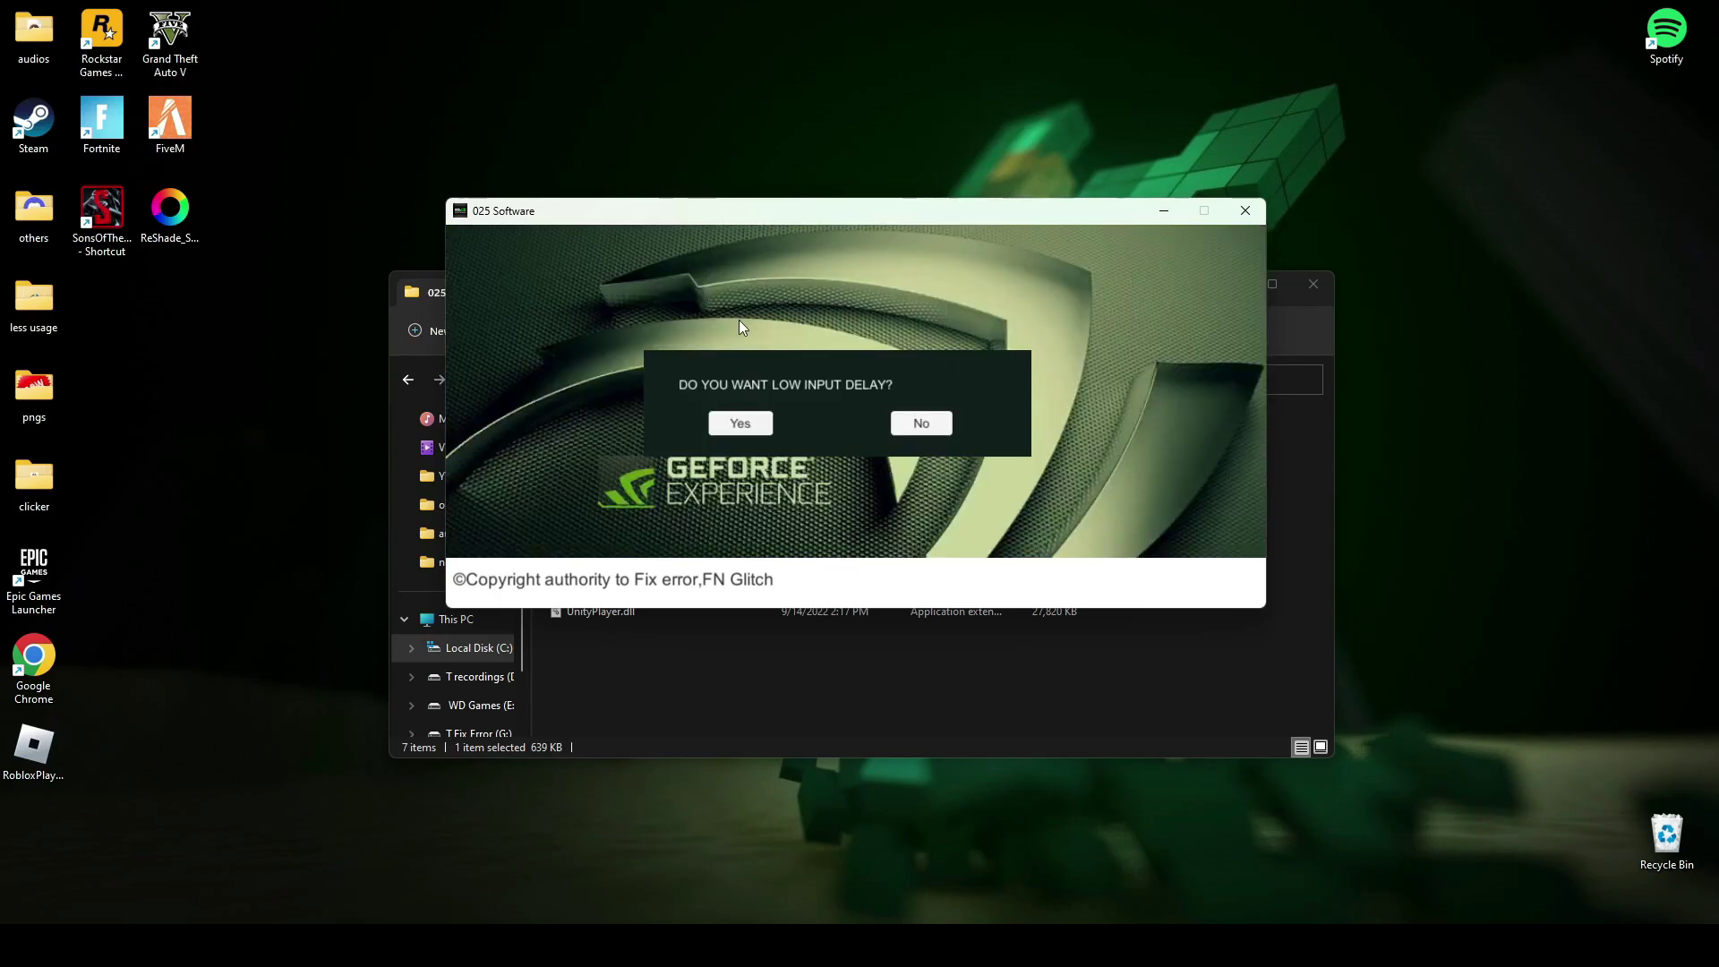
left_click(739, 425)
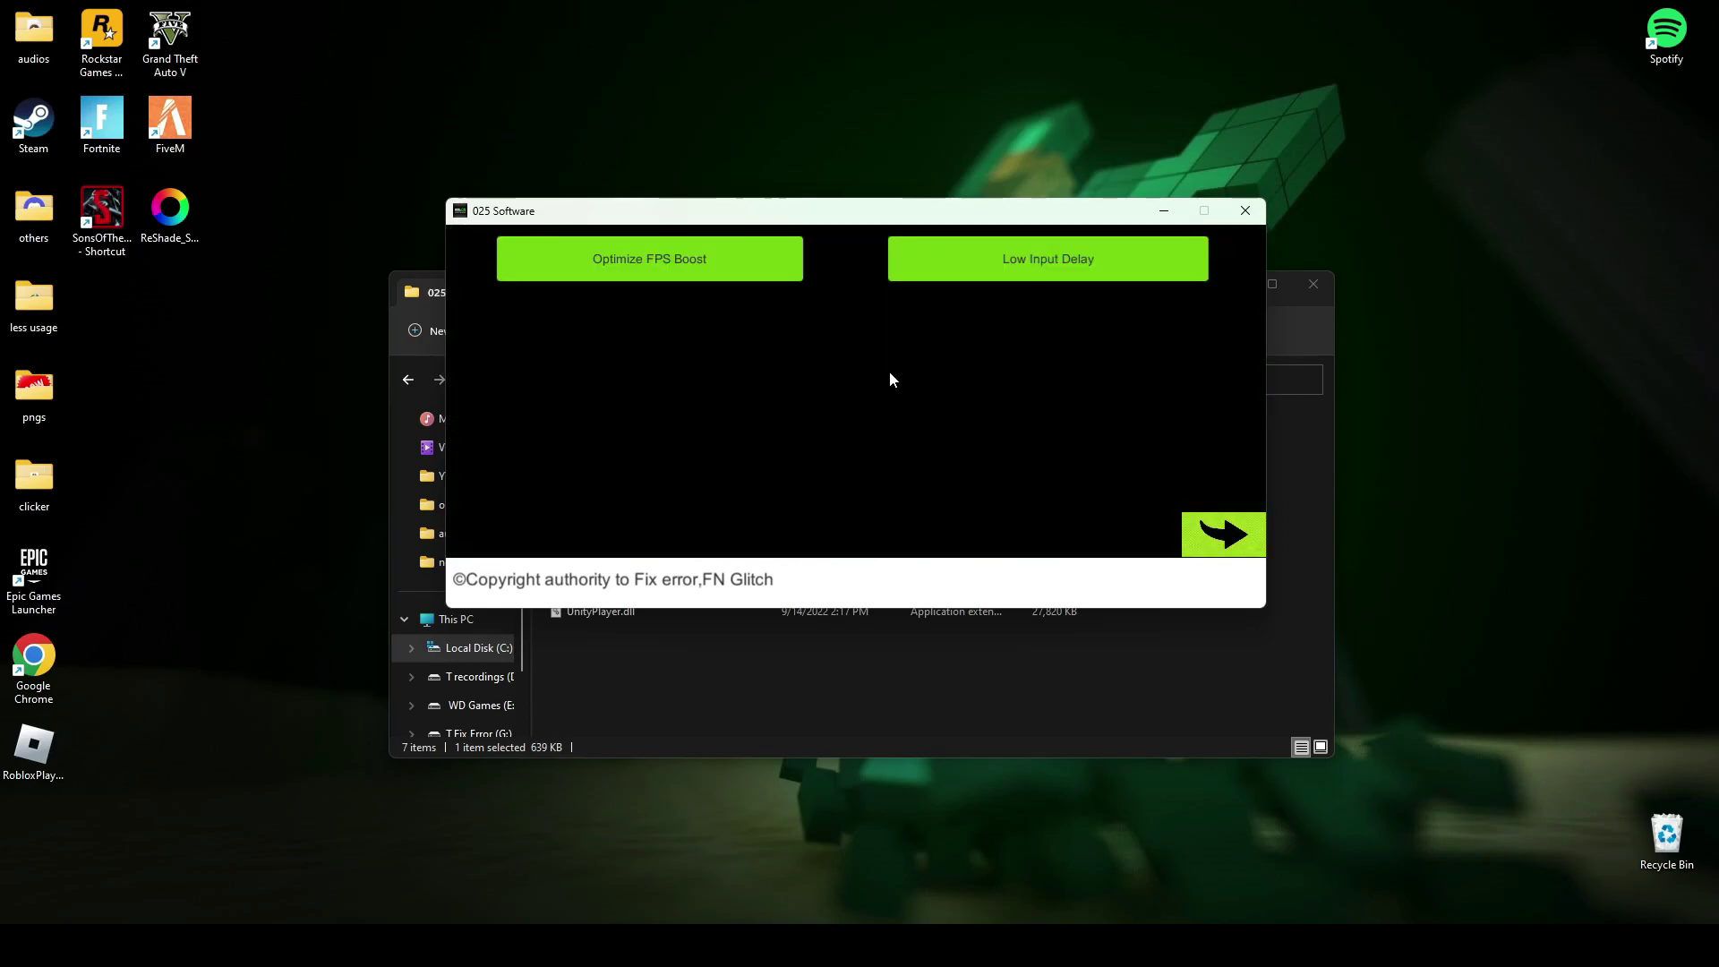
left_click(1205, 551)
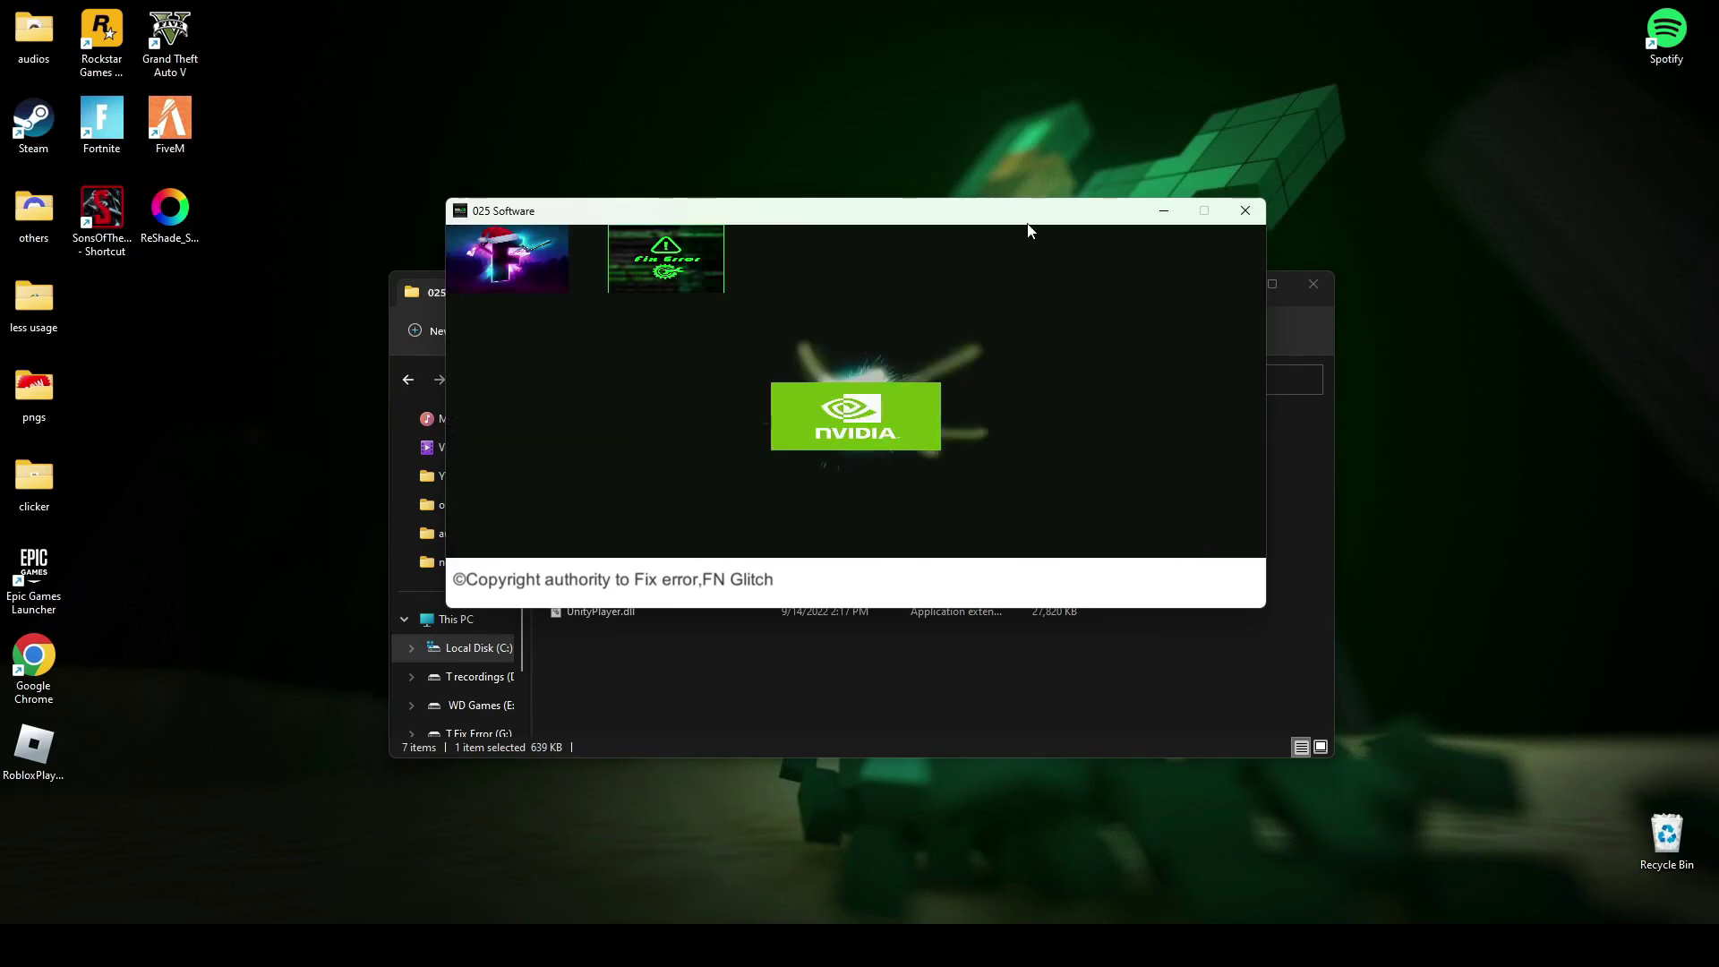
Close 025 Software and launch 085 Software from 085 Software(AMD) > 085 Software > 085.
left_click(1245, 210)
key("alt+Up")
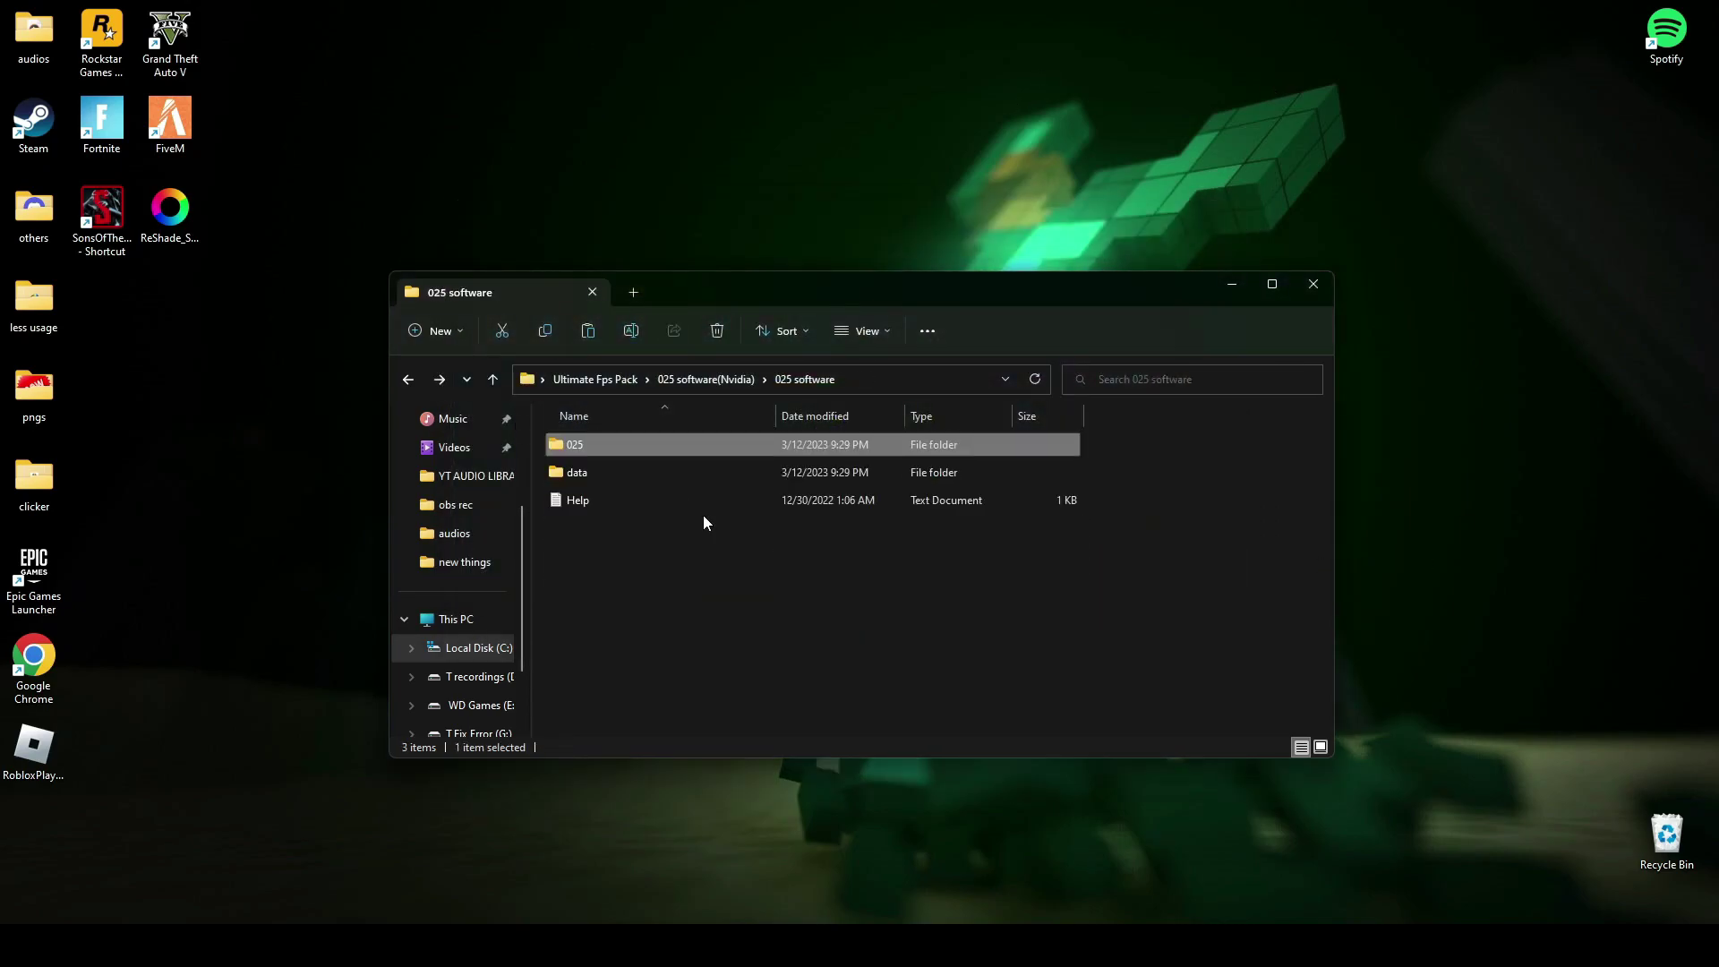
key("alt+Up")
key("alt+Up")
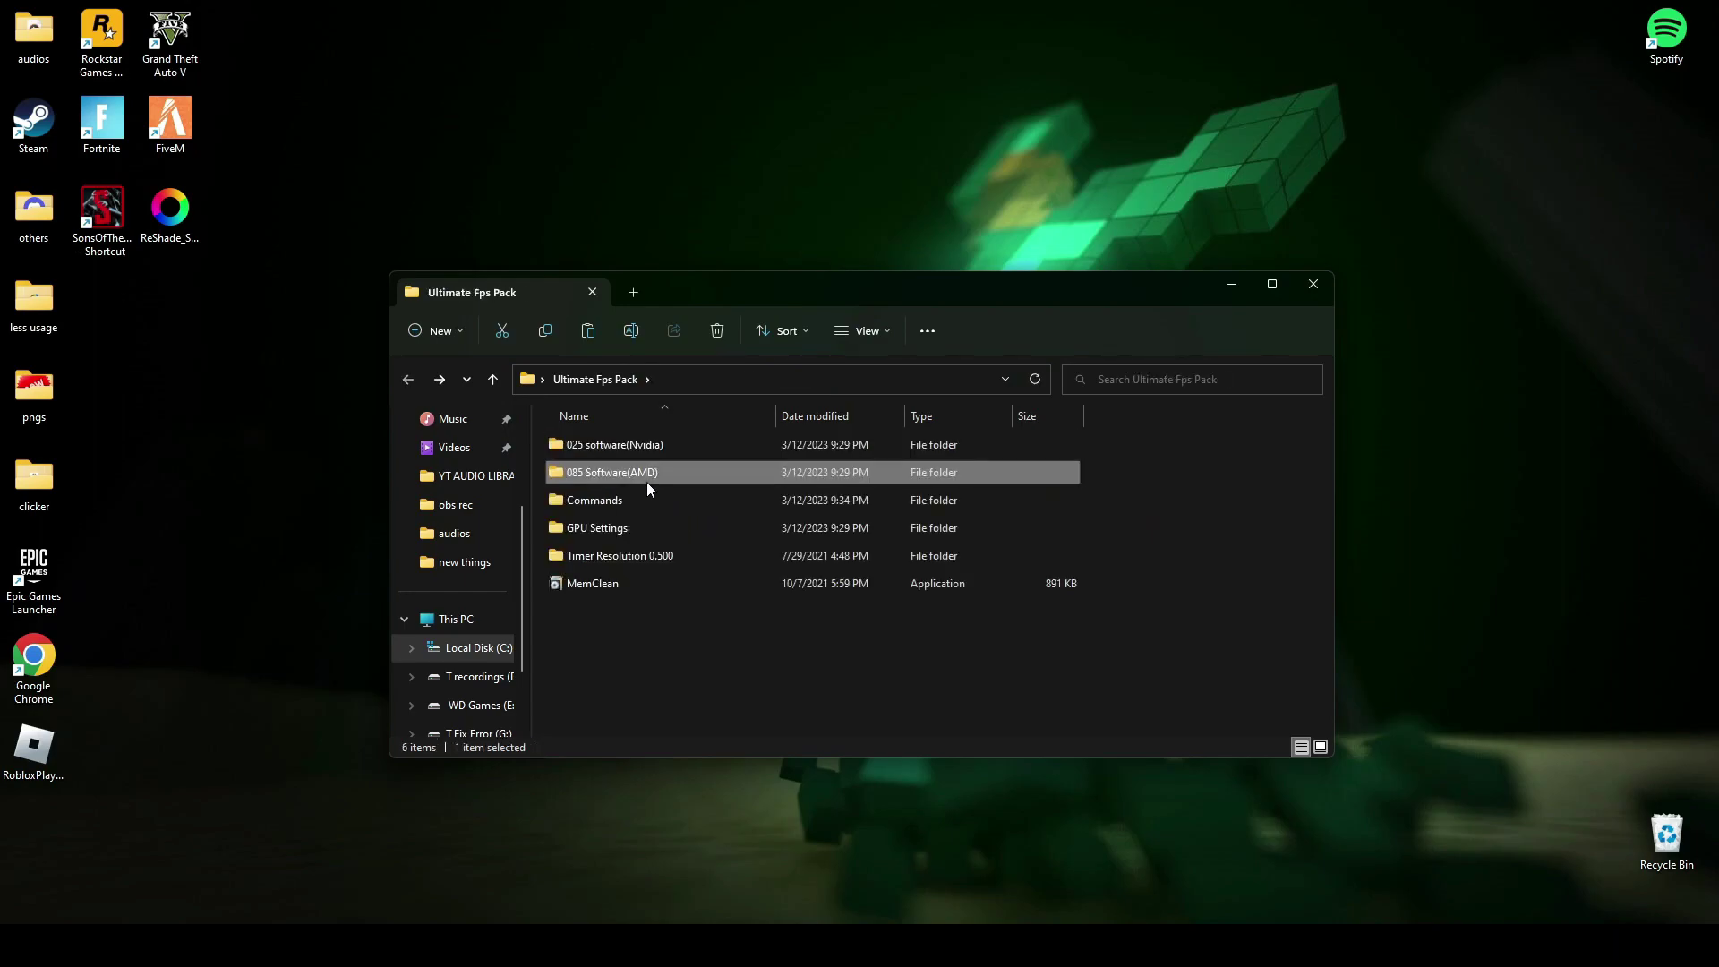
double_click(648, 481)
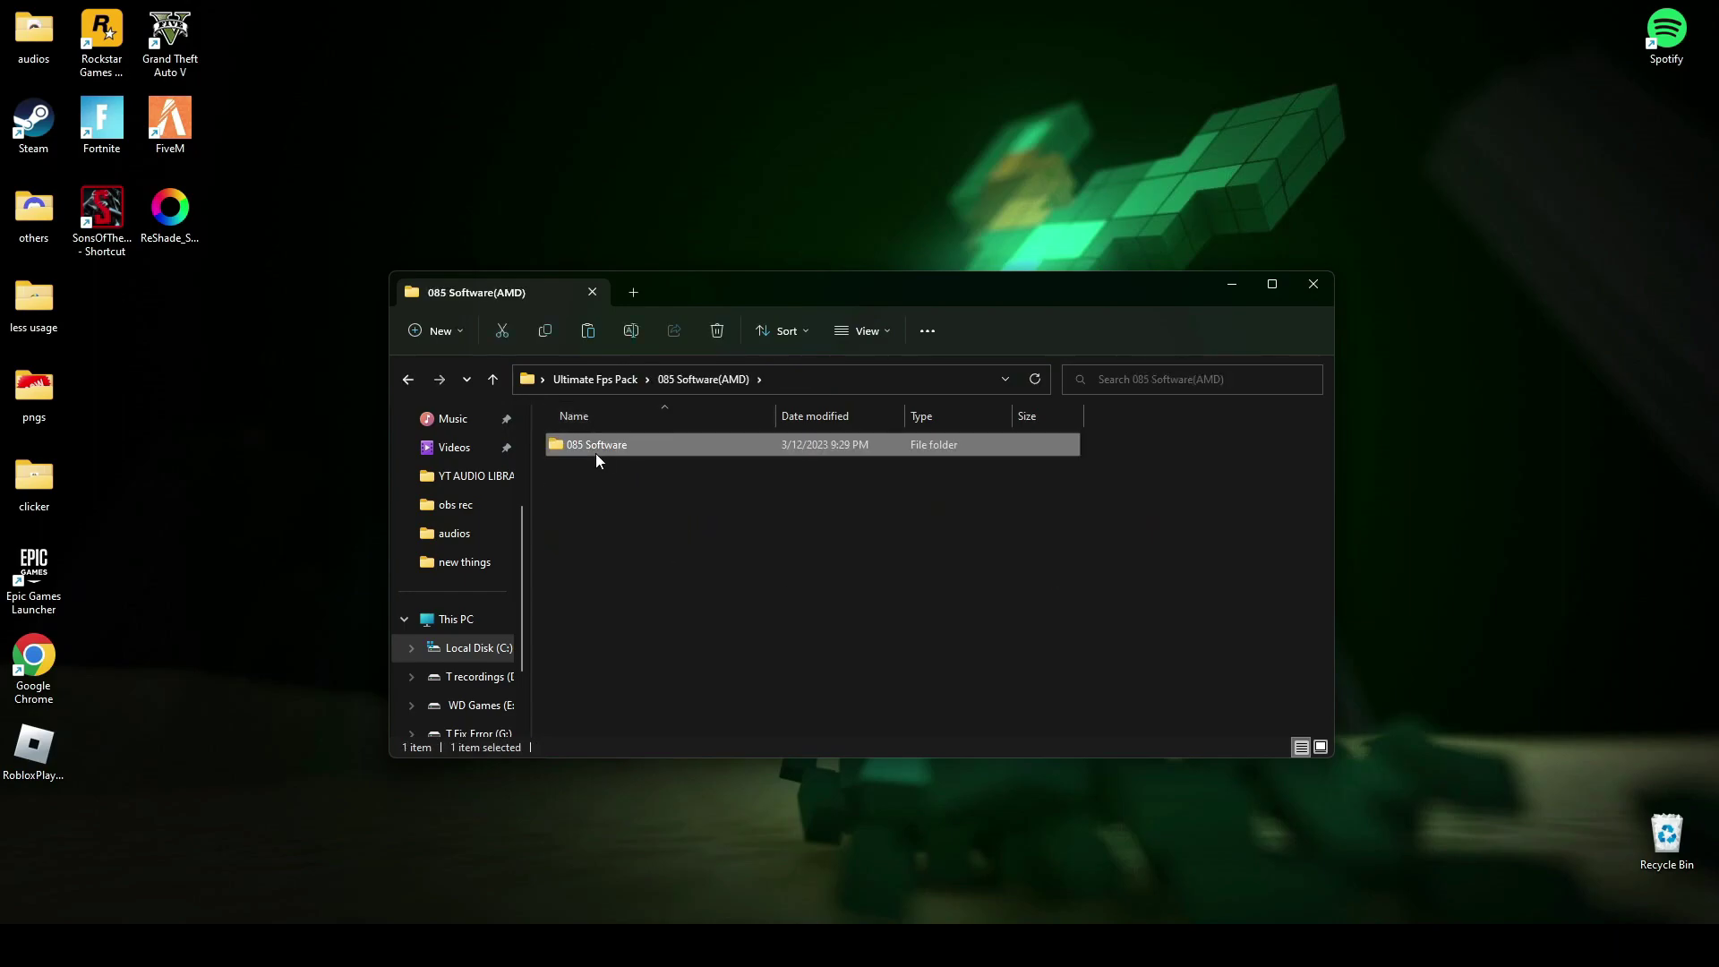
double_click(595, 448)
double_click(611, 471)
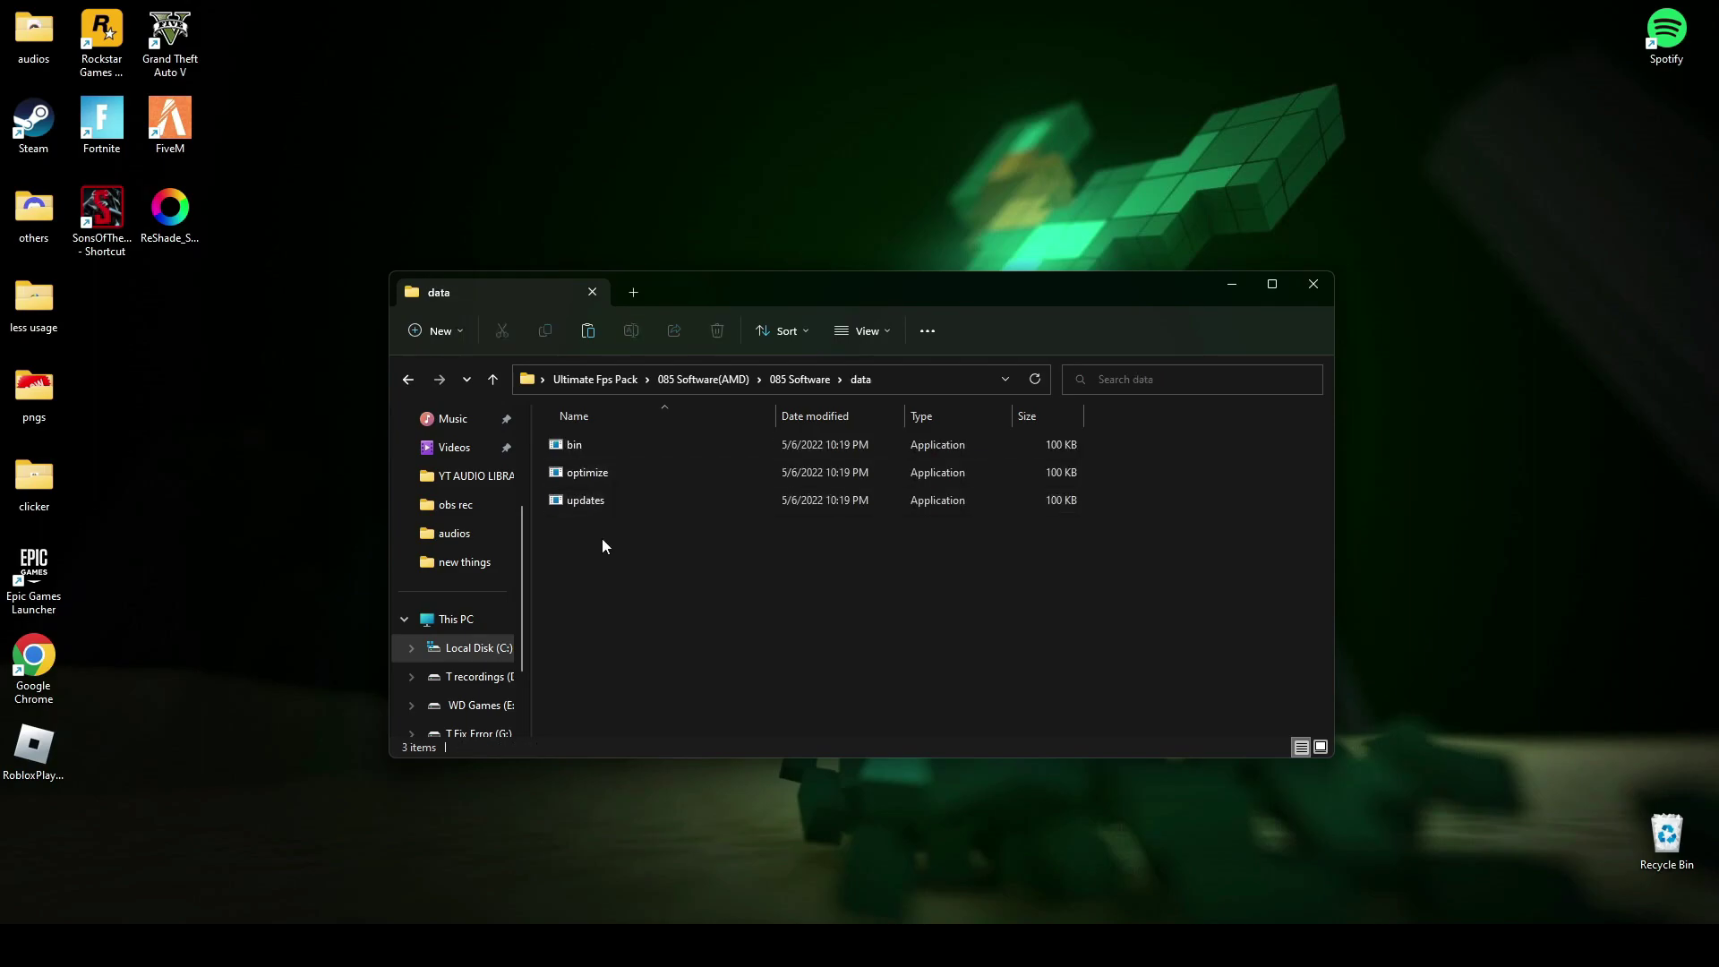
key("alt+Up")
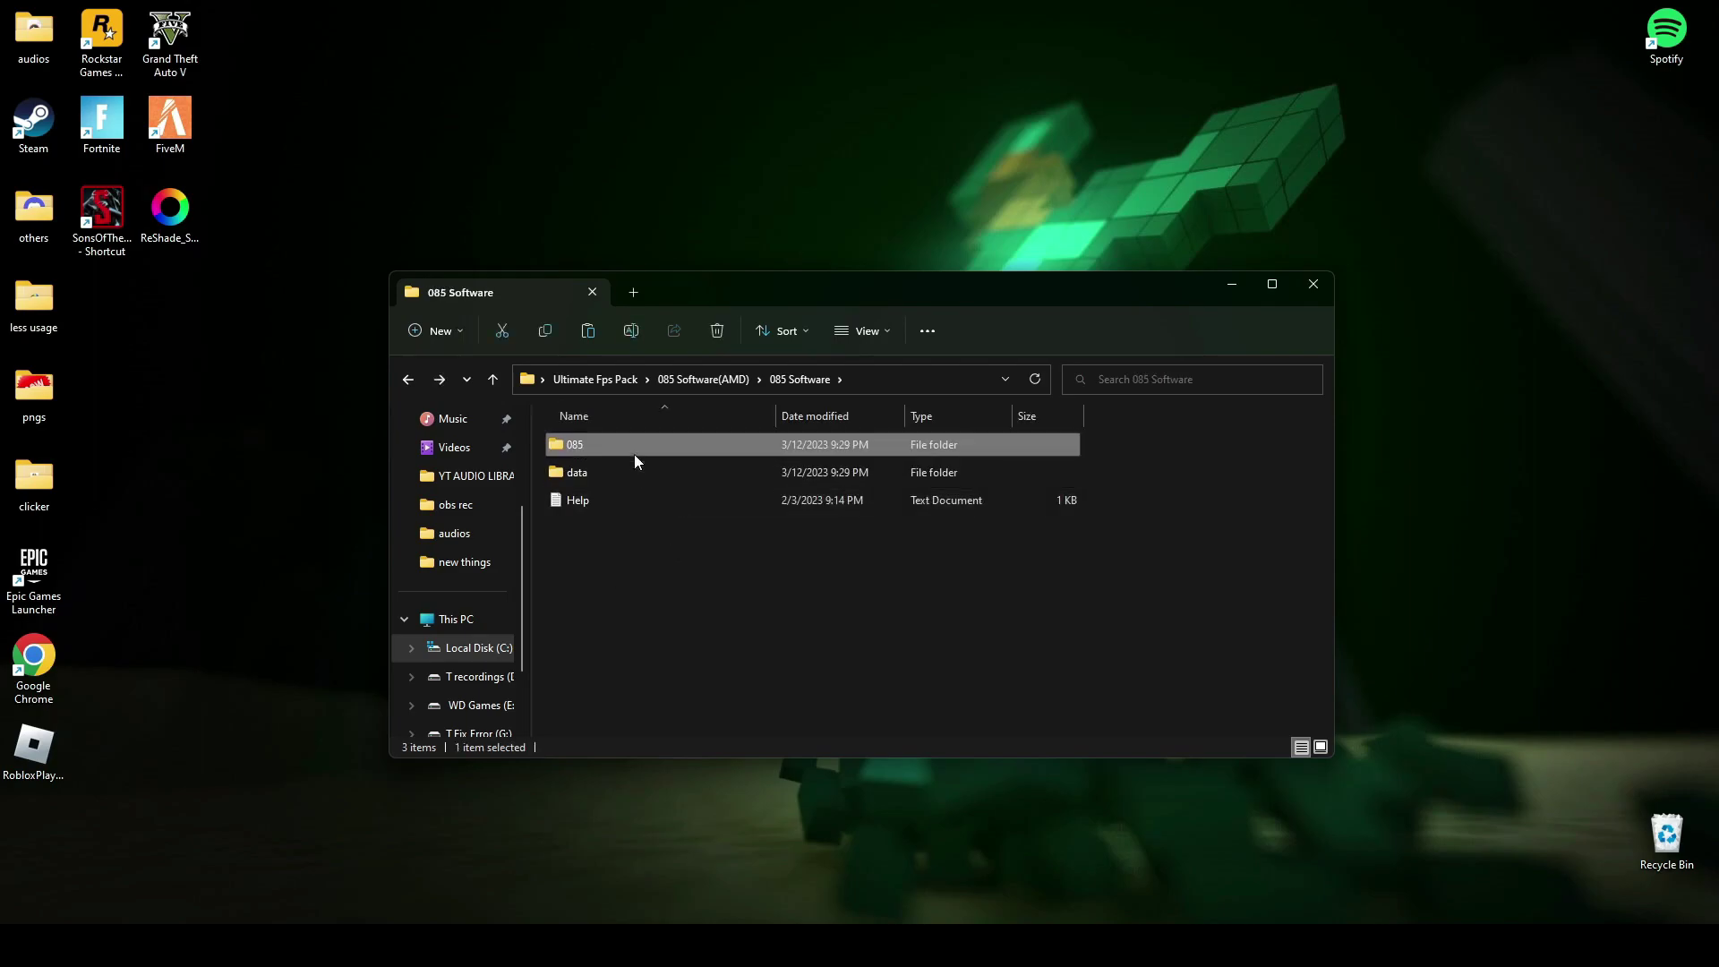
double_click(634, 448)
double_click(615, 501)
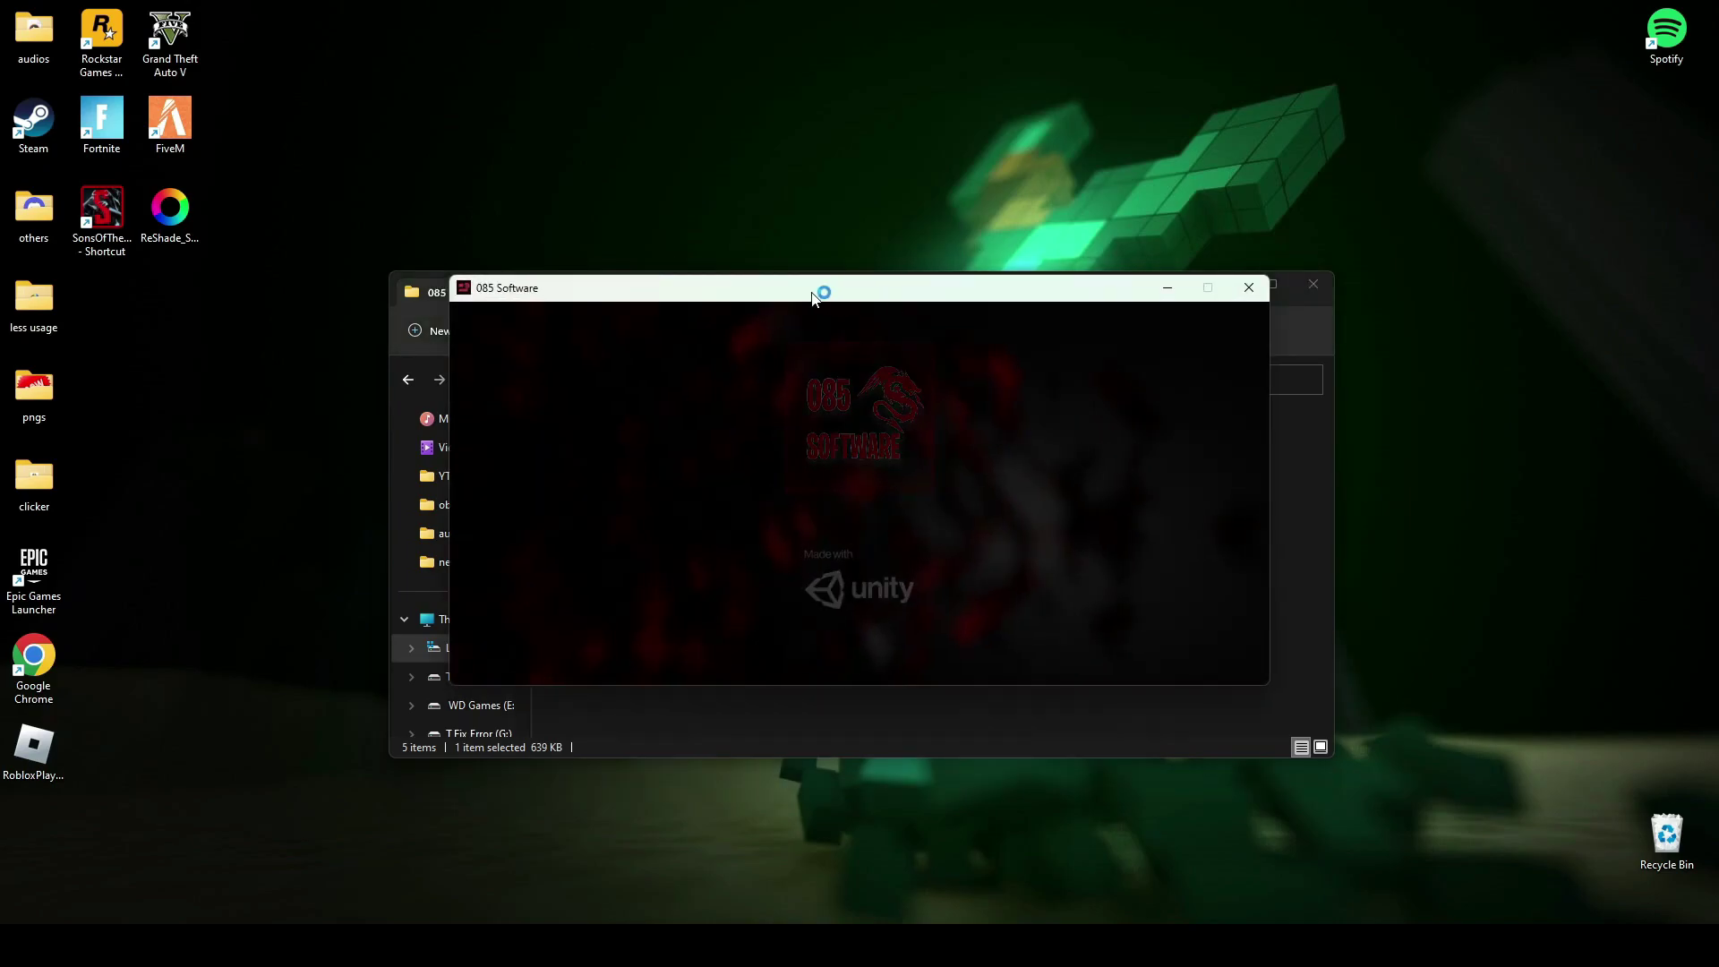
Move the loaded 085 Software window up and to the left.
left_click_drag(813, 298, 794, 222)
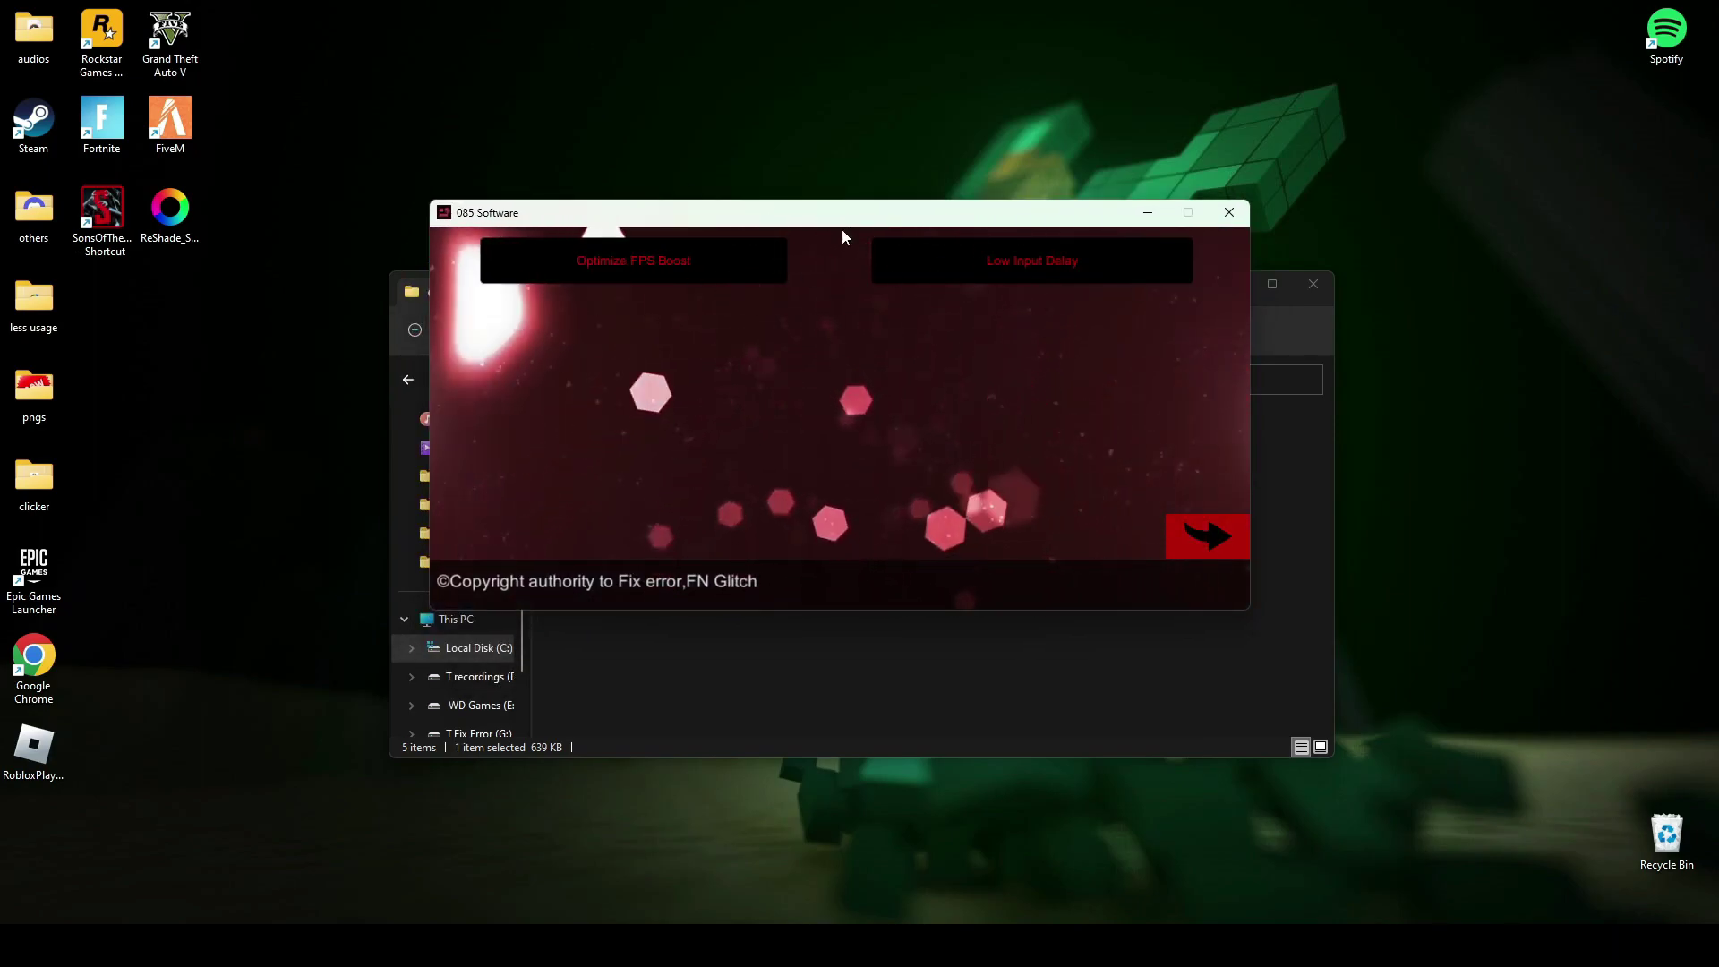
Close 085 Software, open the Timer Resolution 0.500 cmd notes, and launch TimerResolution.
left_click(1229, 212)
left_click(572, 381)
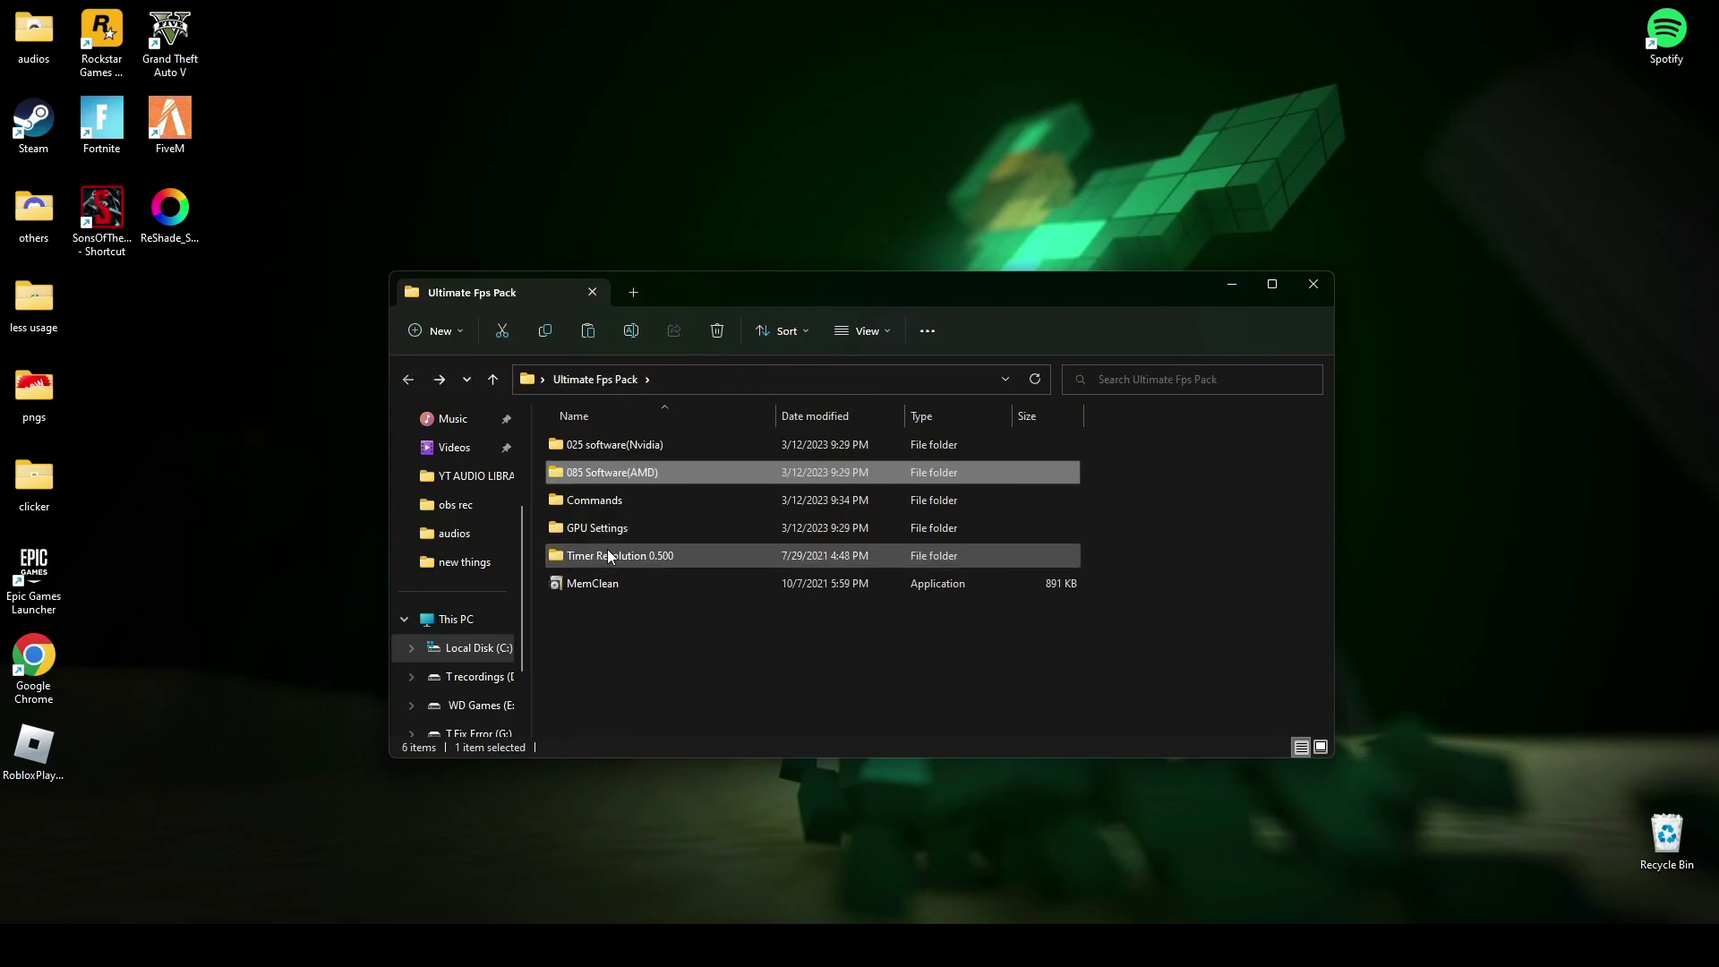
double_click(612, 555)
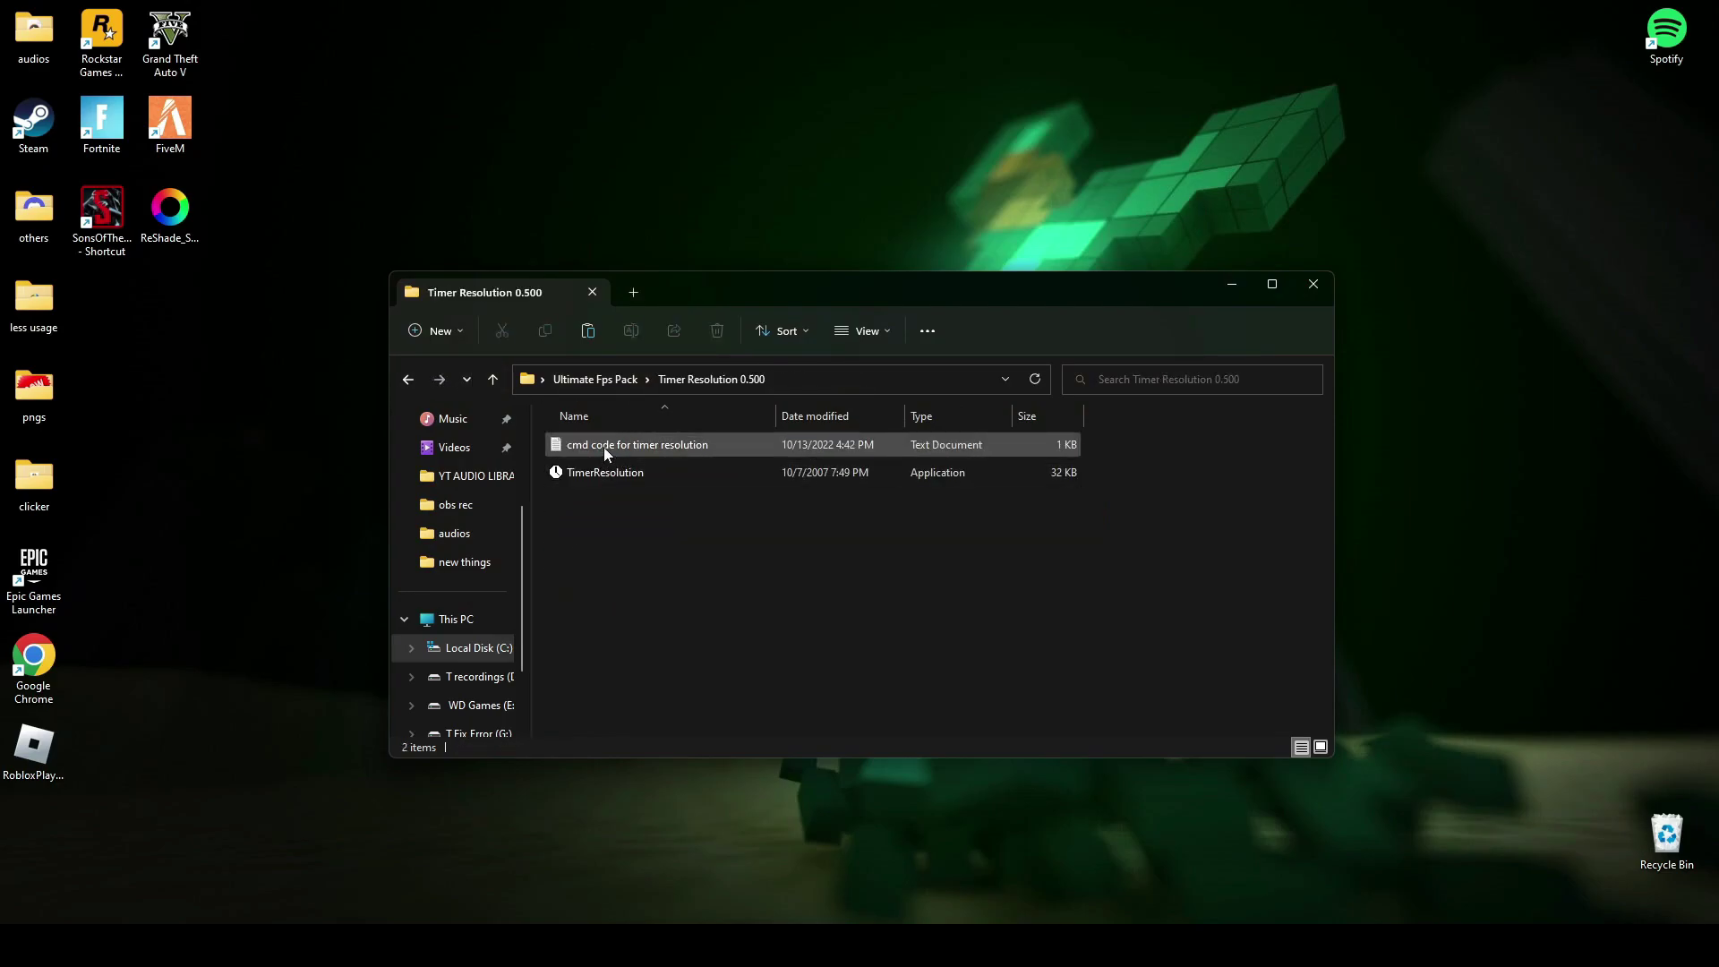
double_click(593, 444)
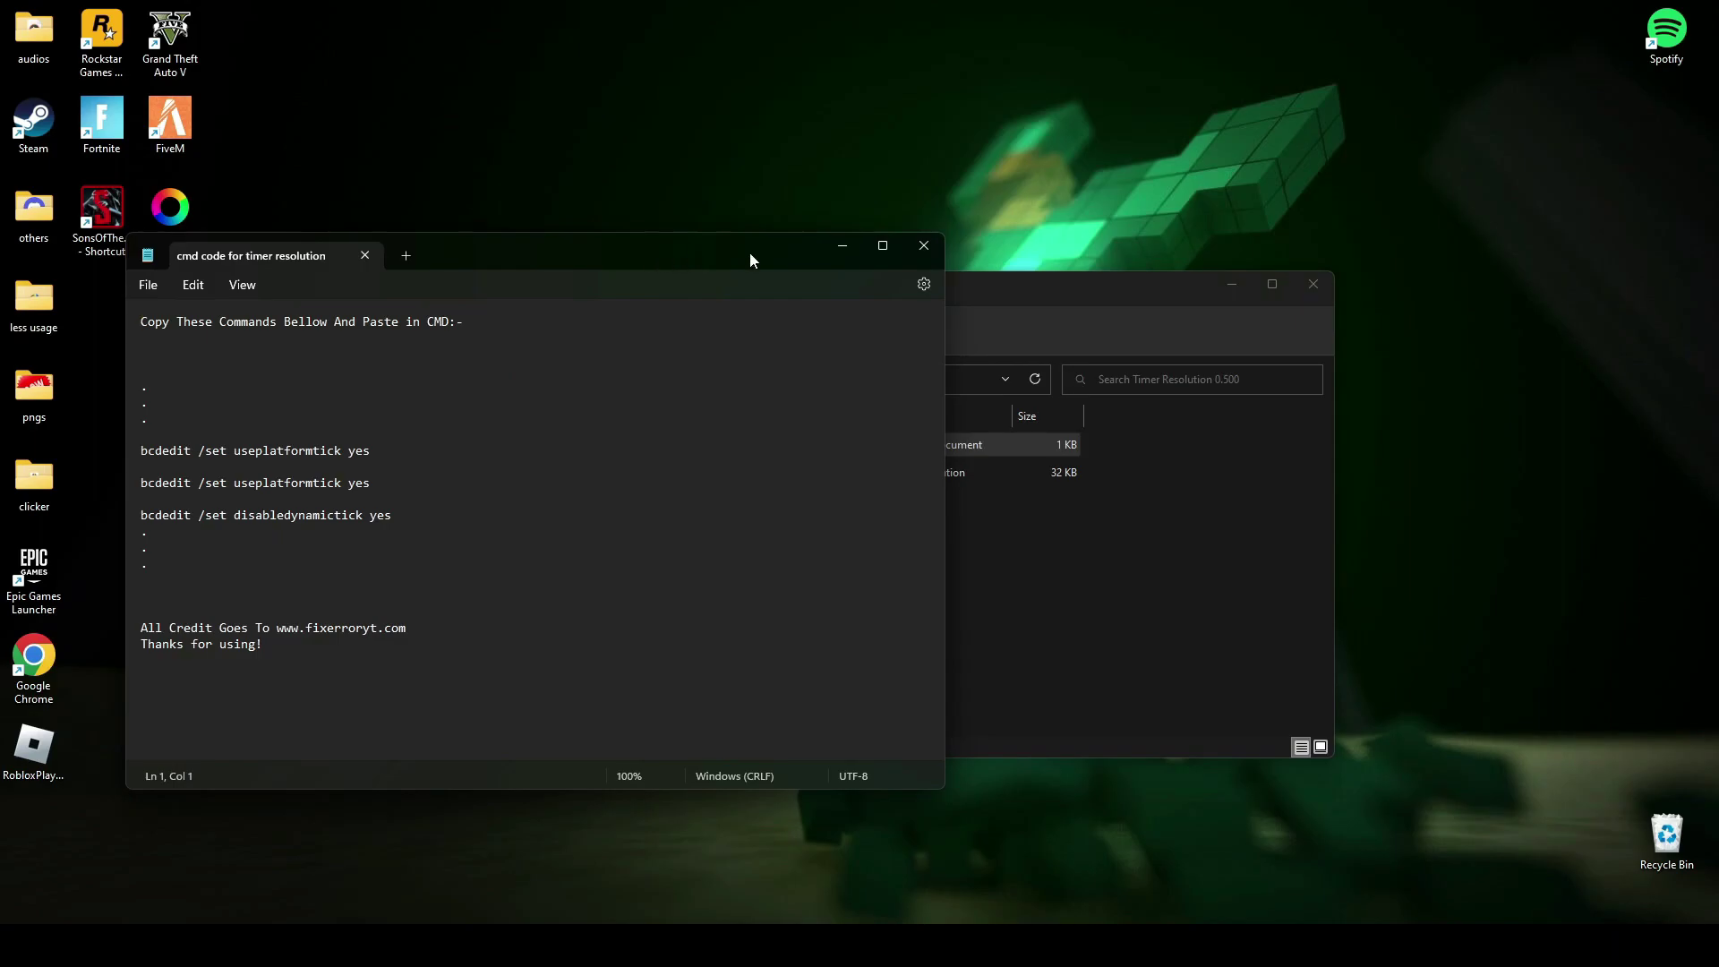
left_click(840, 245)
double_click(593, 474)
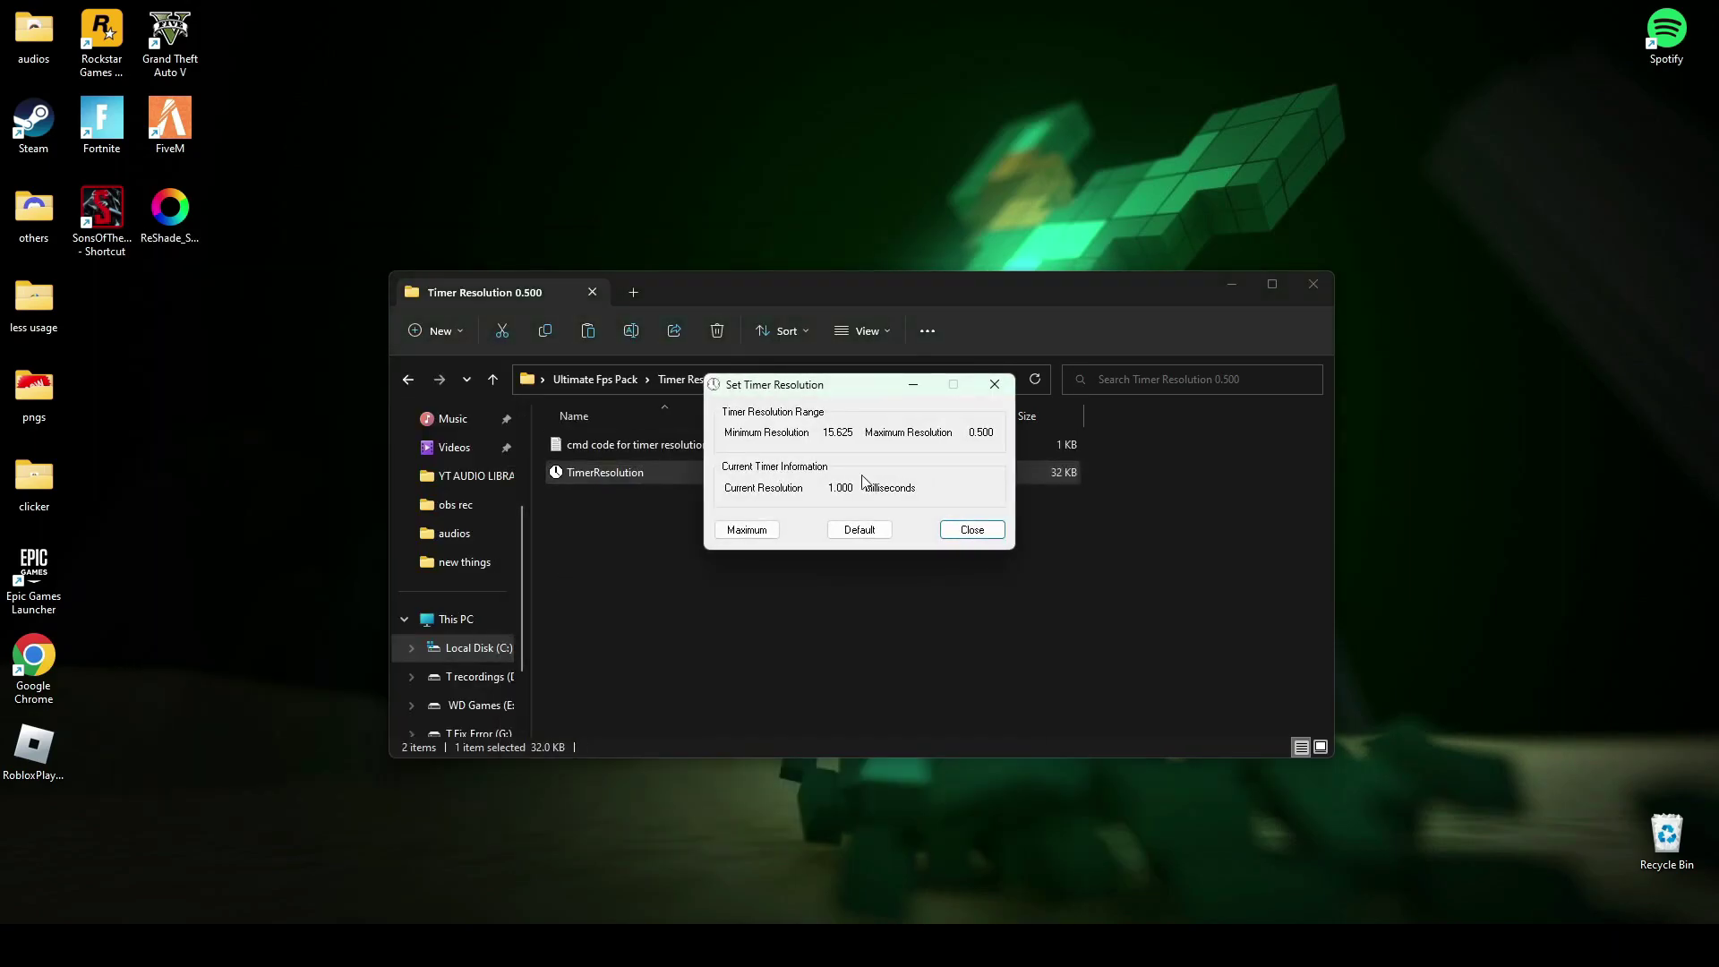
left_click_drag(846, 391, 822, 374)
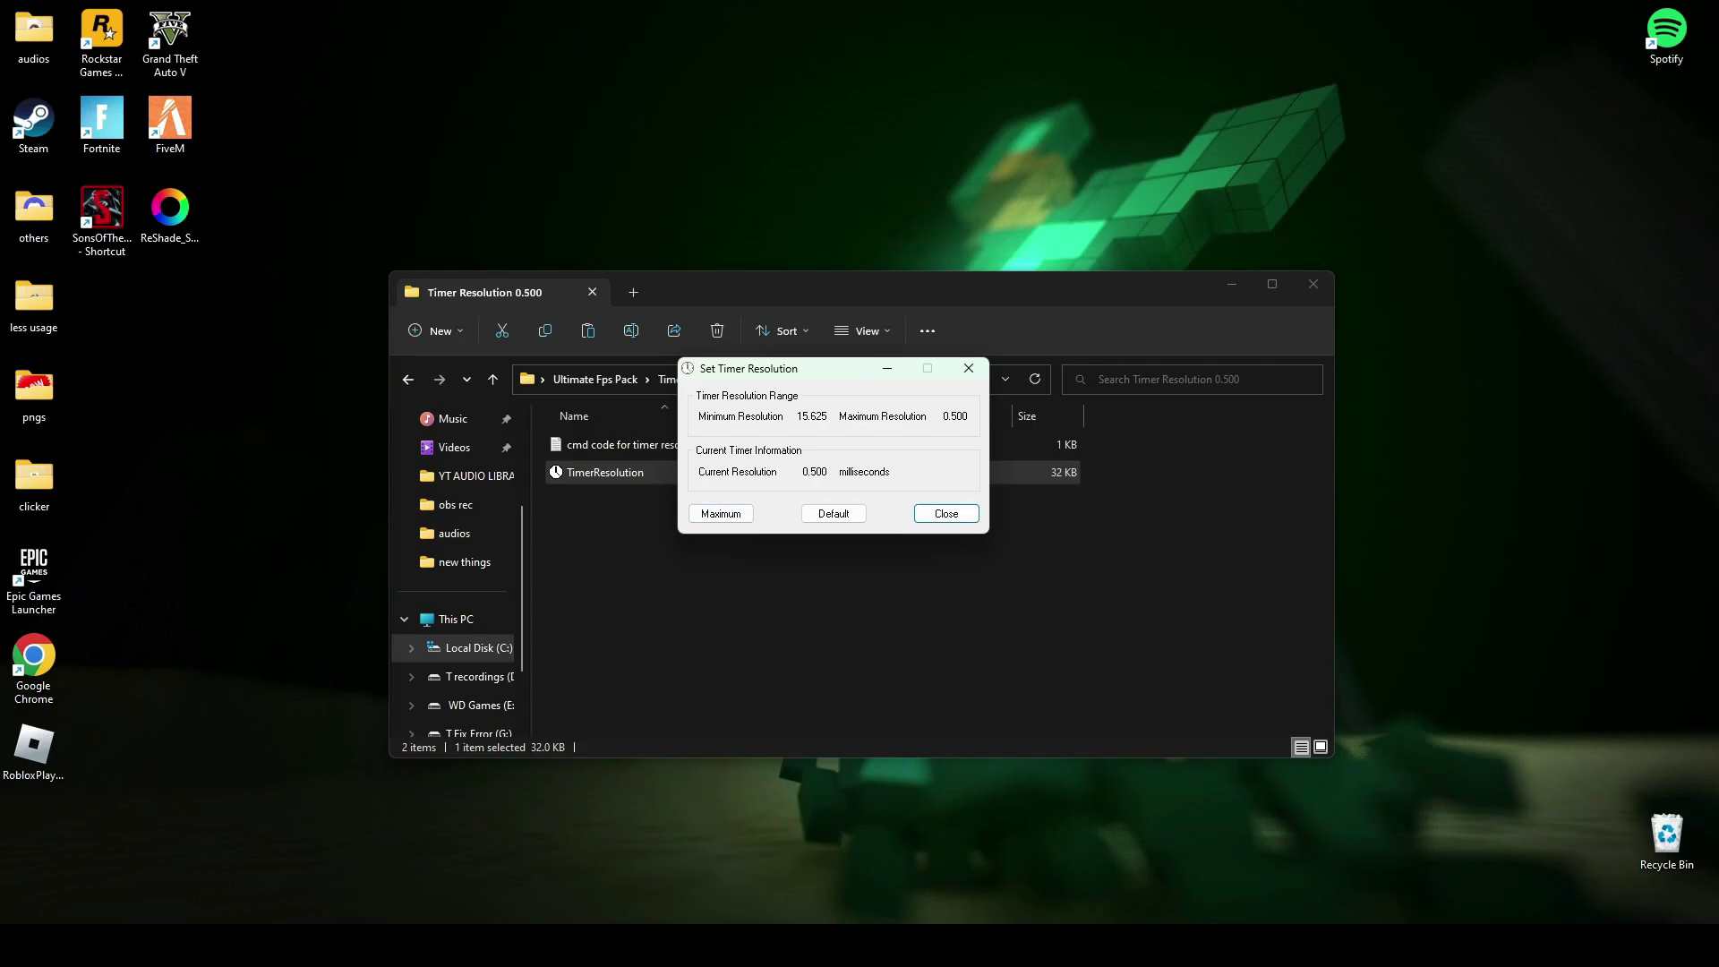
Open an administrator Command Prompt and paste the bcdedit platform-tick commands from the notes.
key("super+s")
type("cmd")
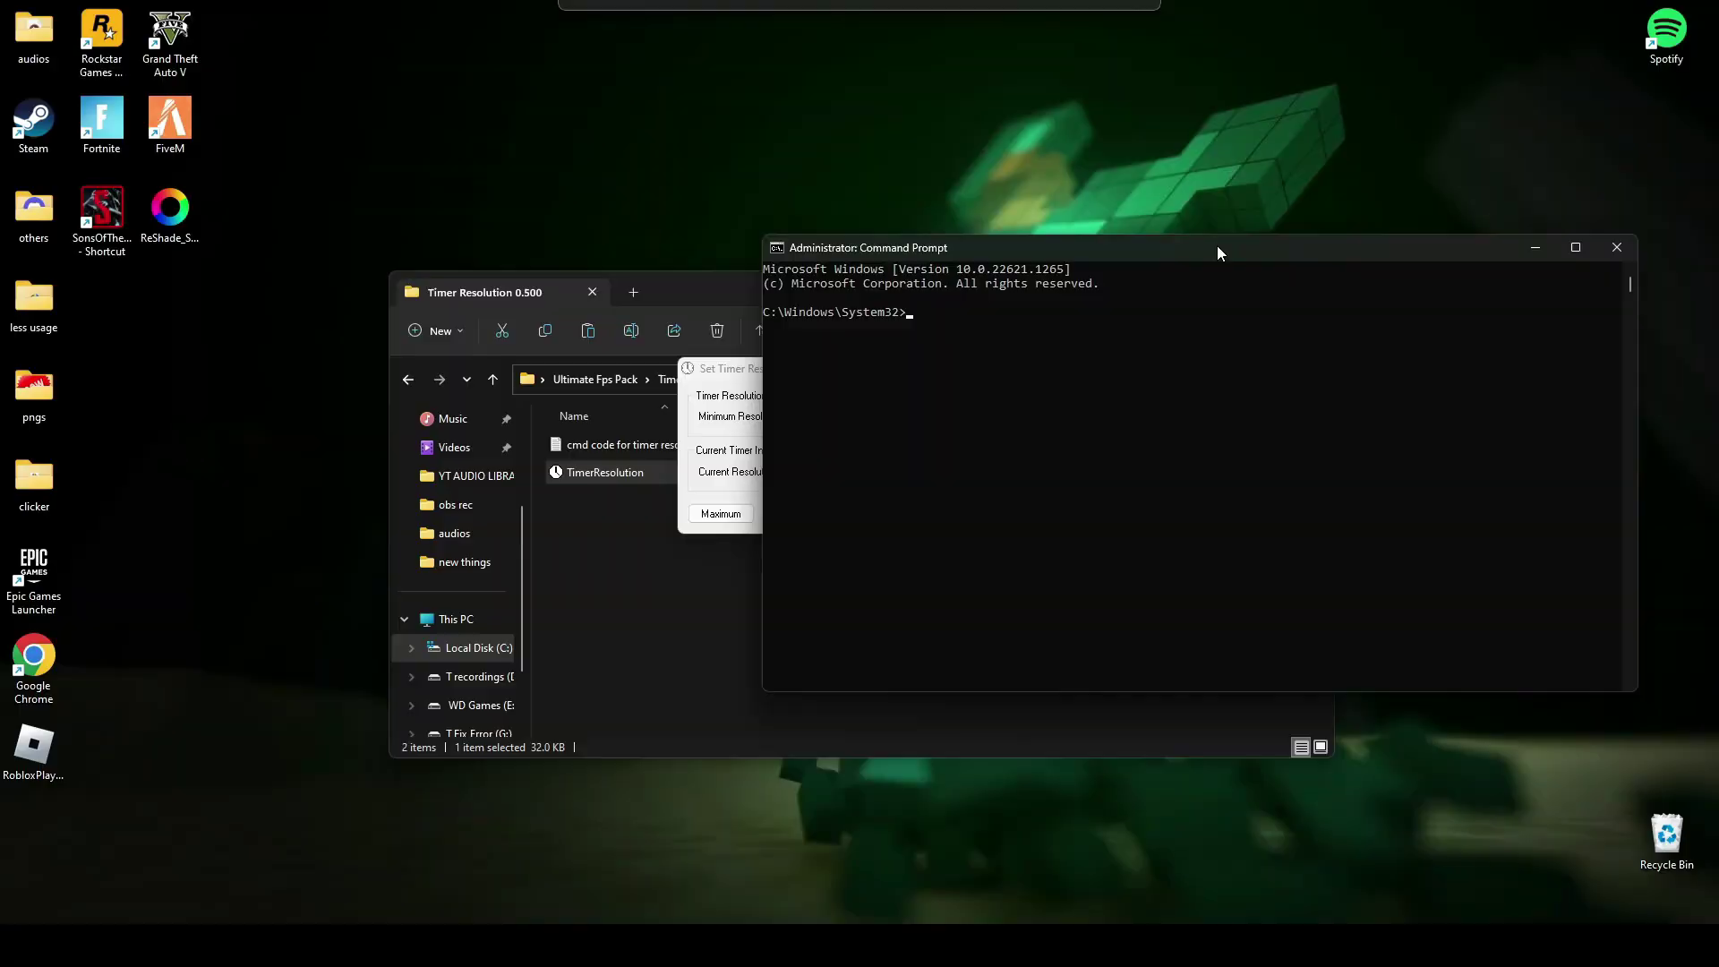
left_click(1183, 841)
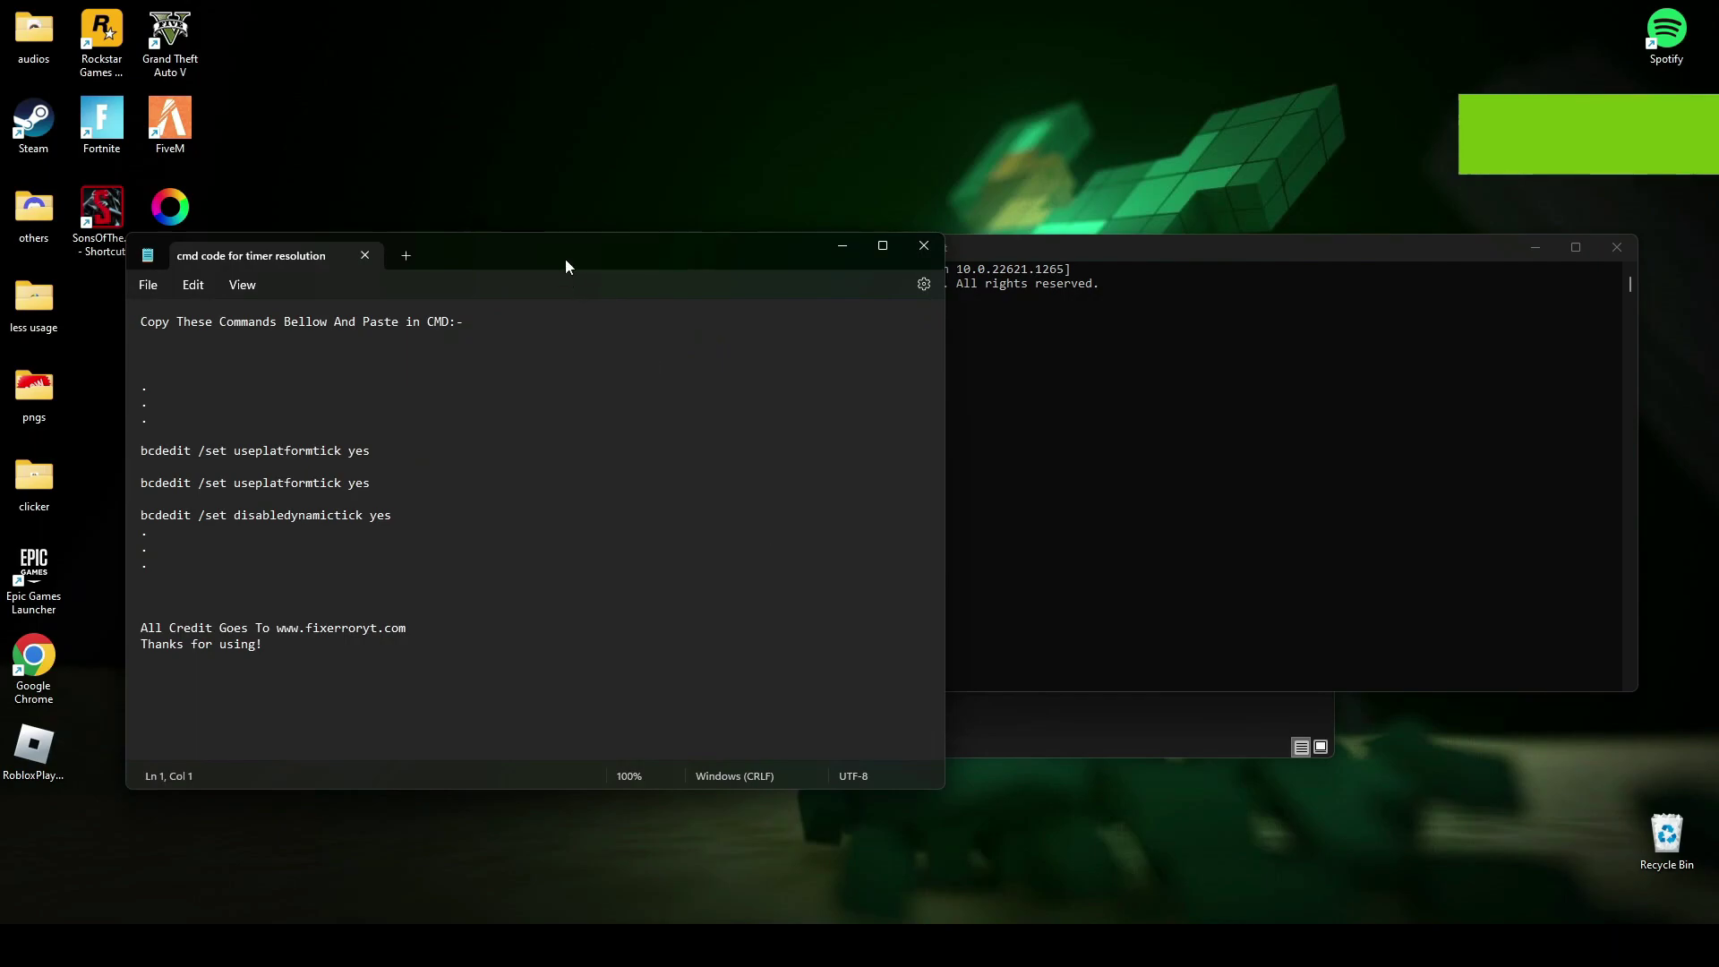
left_click_drag(579, 259, 499, 229)
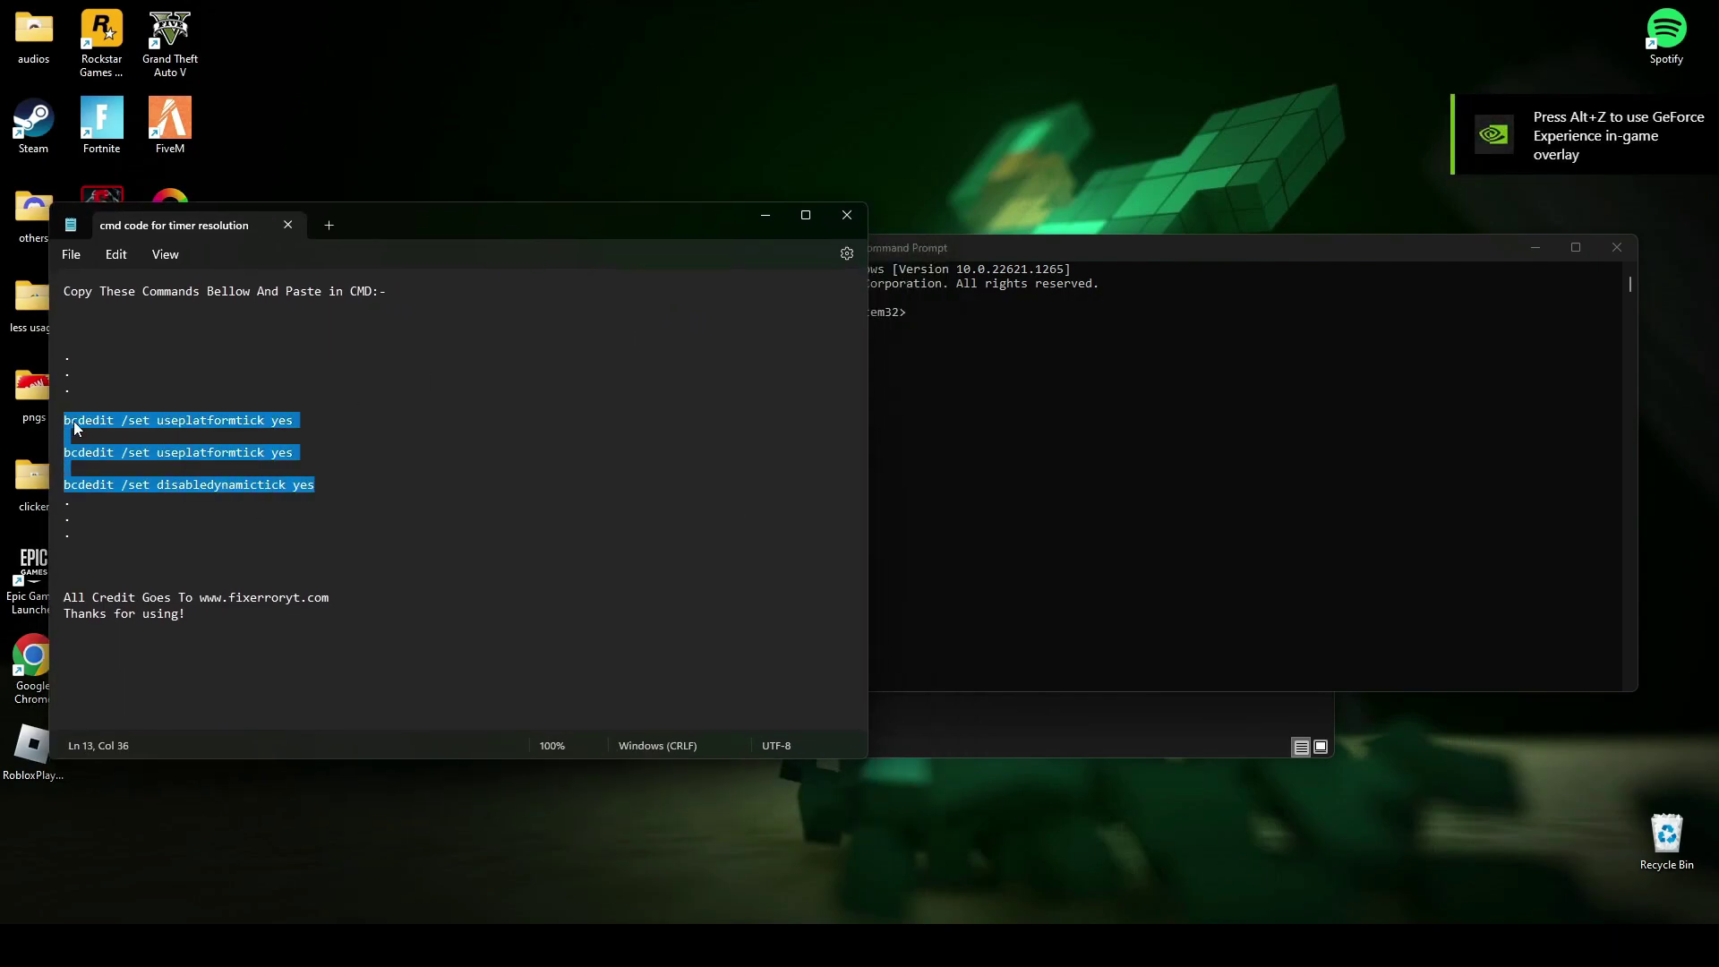
left_click(986, 366)
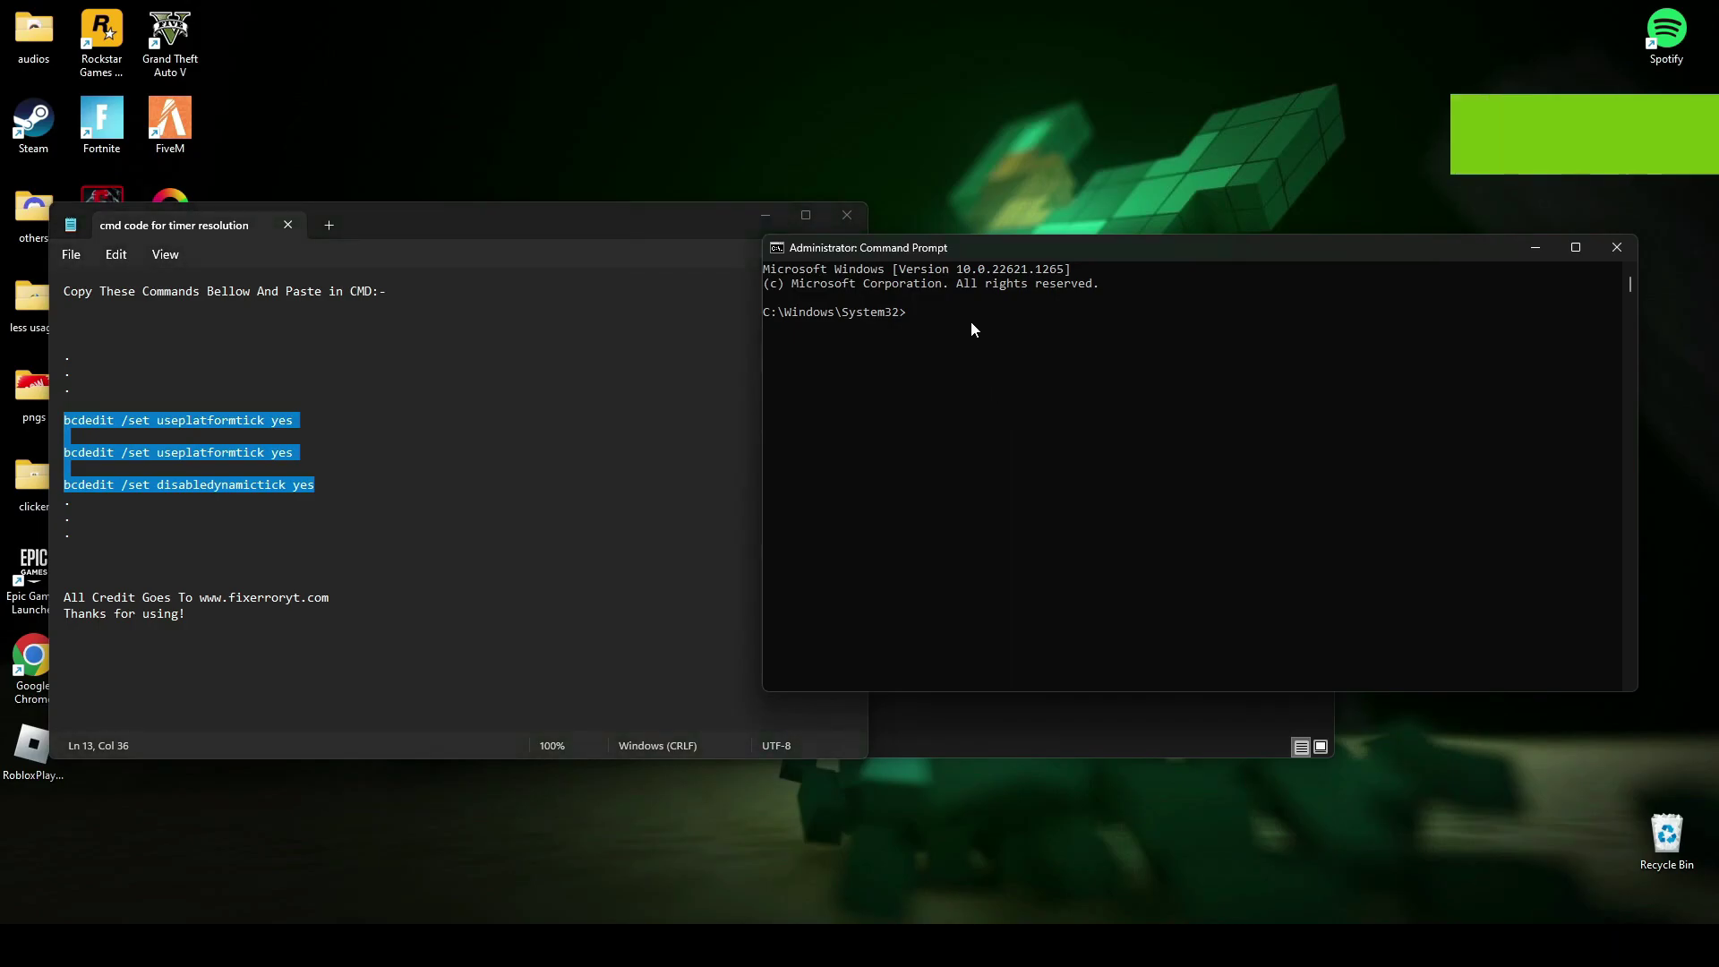
right_click(974, 330)
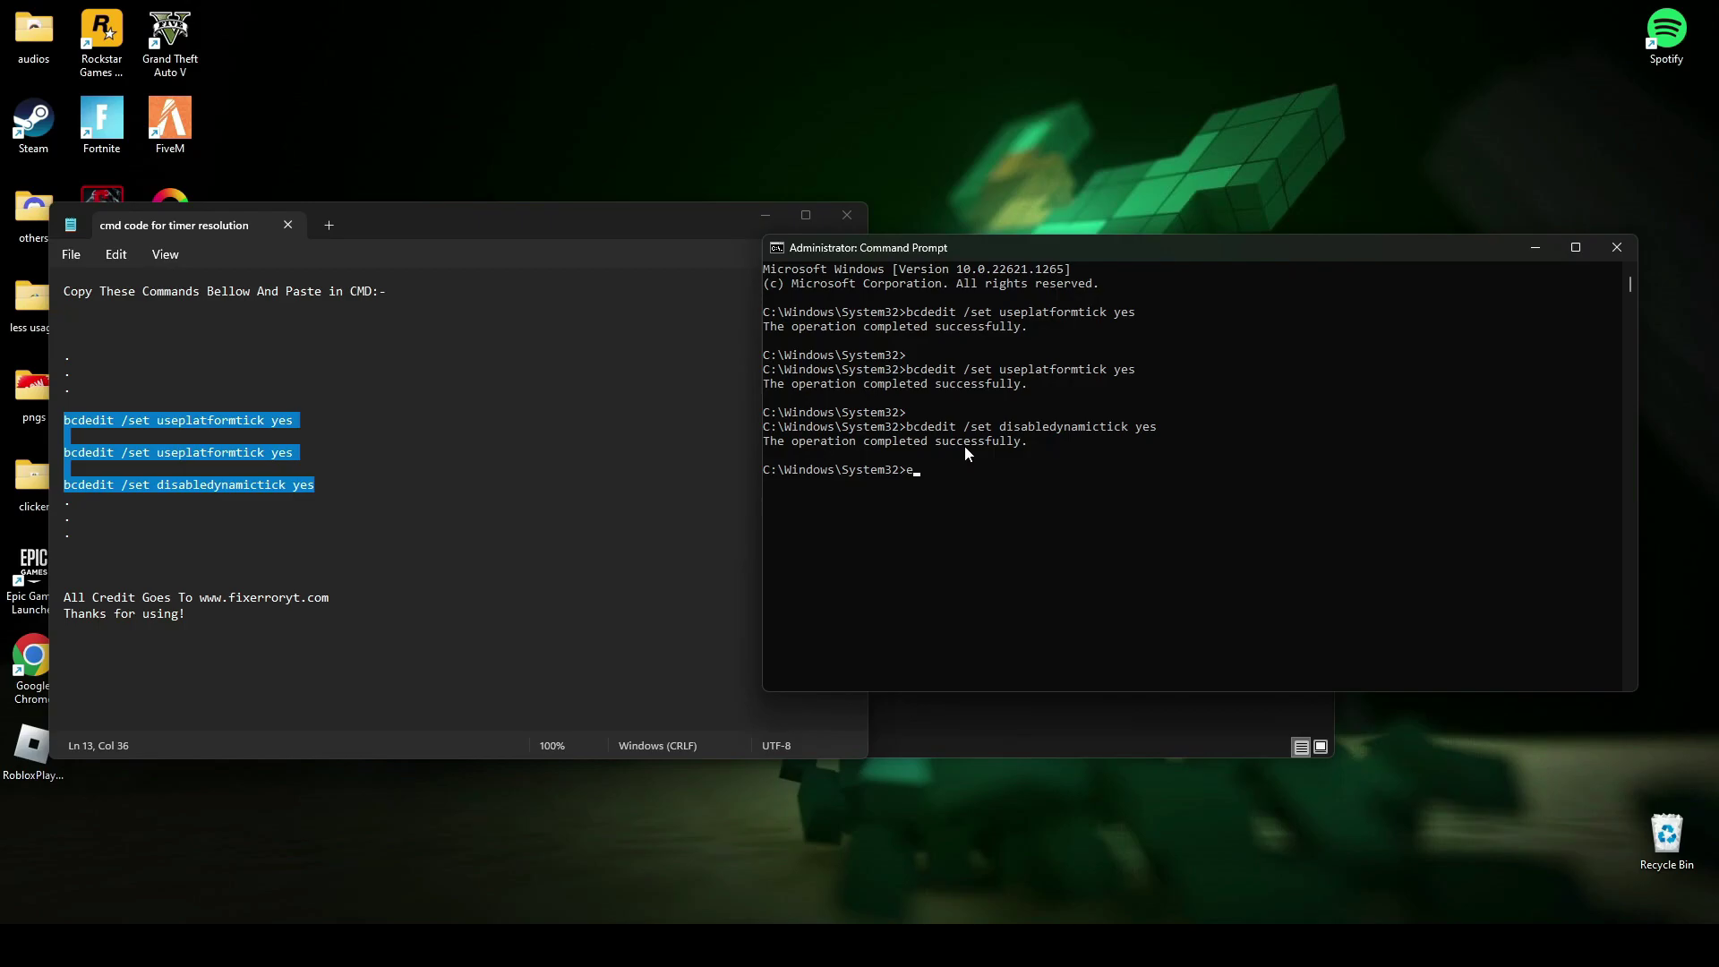
Exit Command Prompt, close the Notepad notes, and minimize TimerResolution holding 0.500 ms.
key("Return")
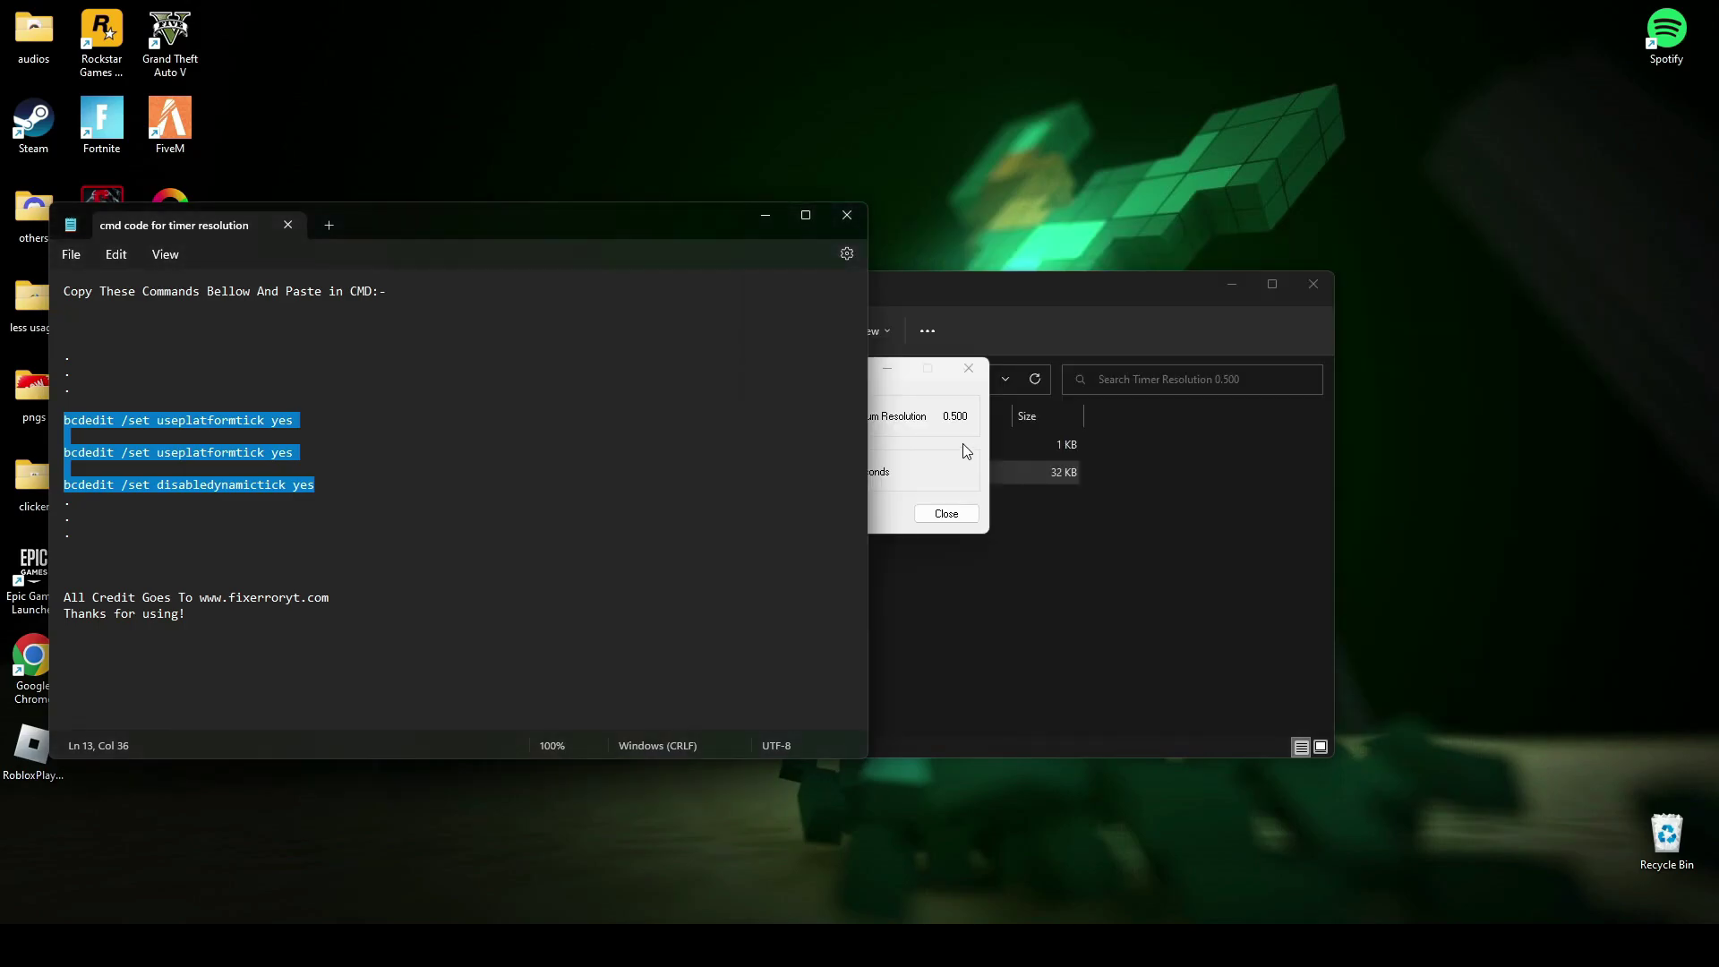
left_click(851, 217)
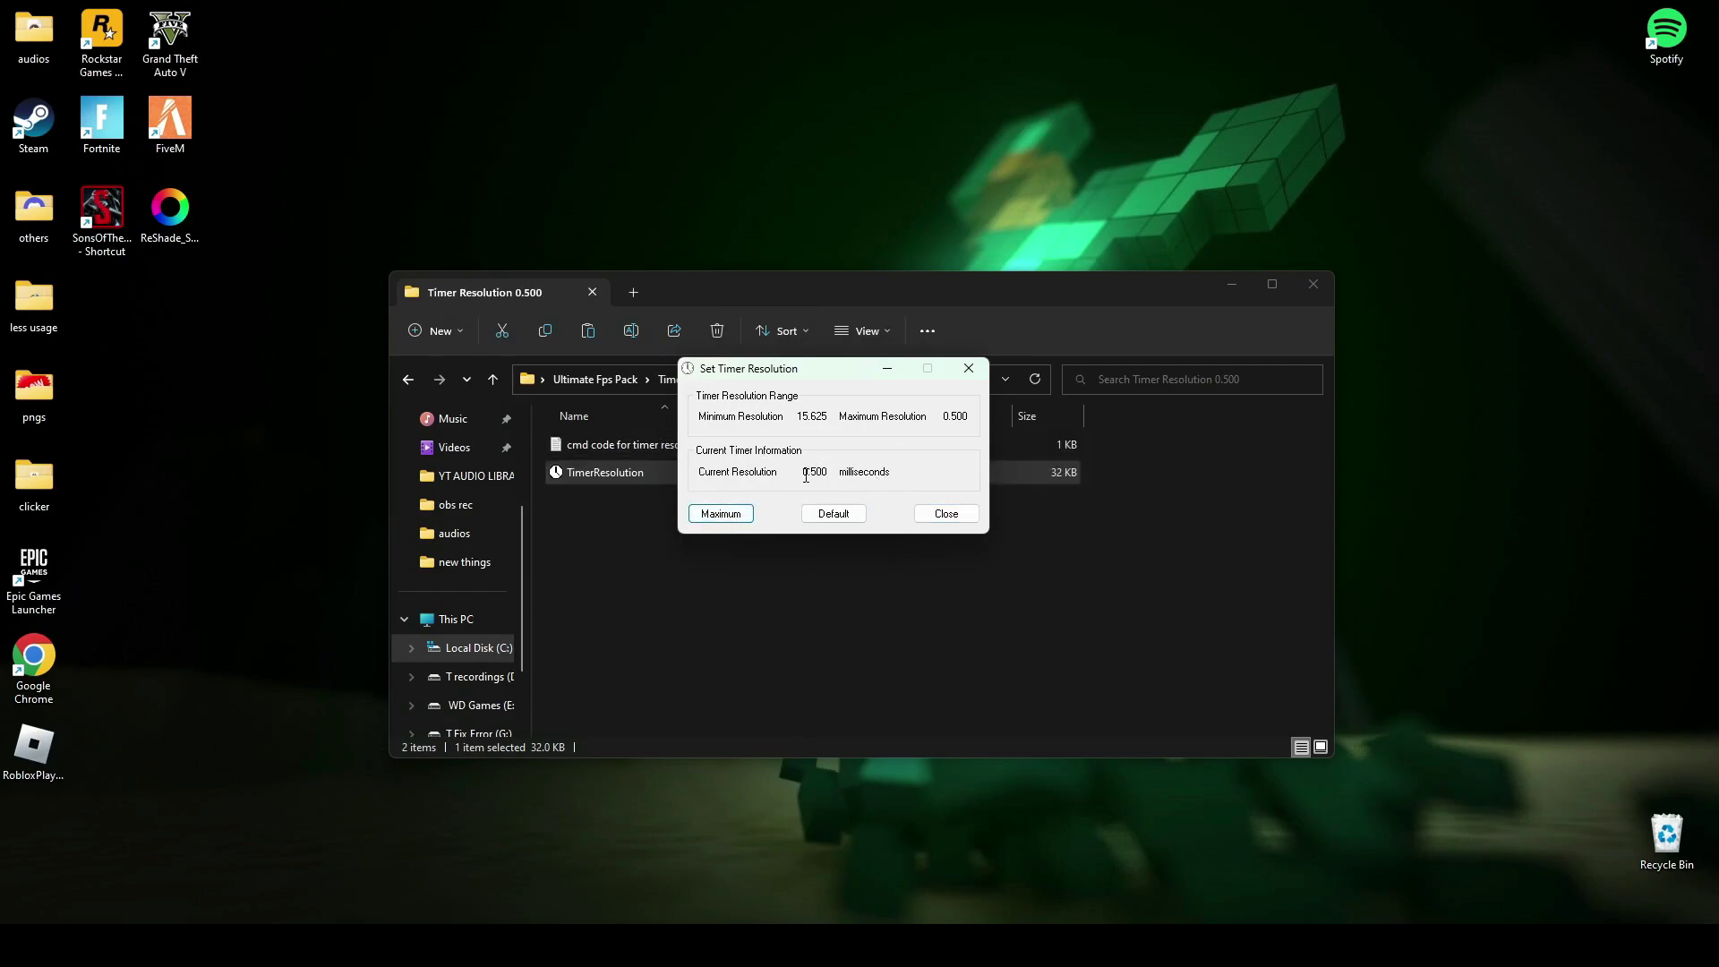
left_click(883, 369)
Minimize the Timer Resolution 0.500 folder window and refresh the desktop.
left_click(1228, 296)
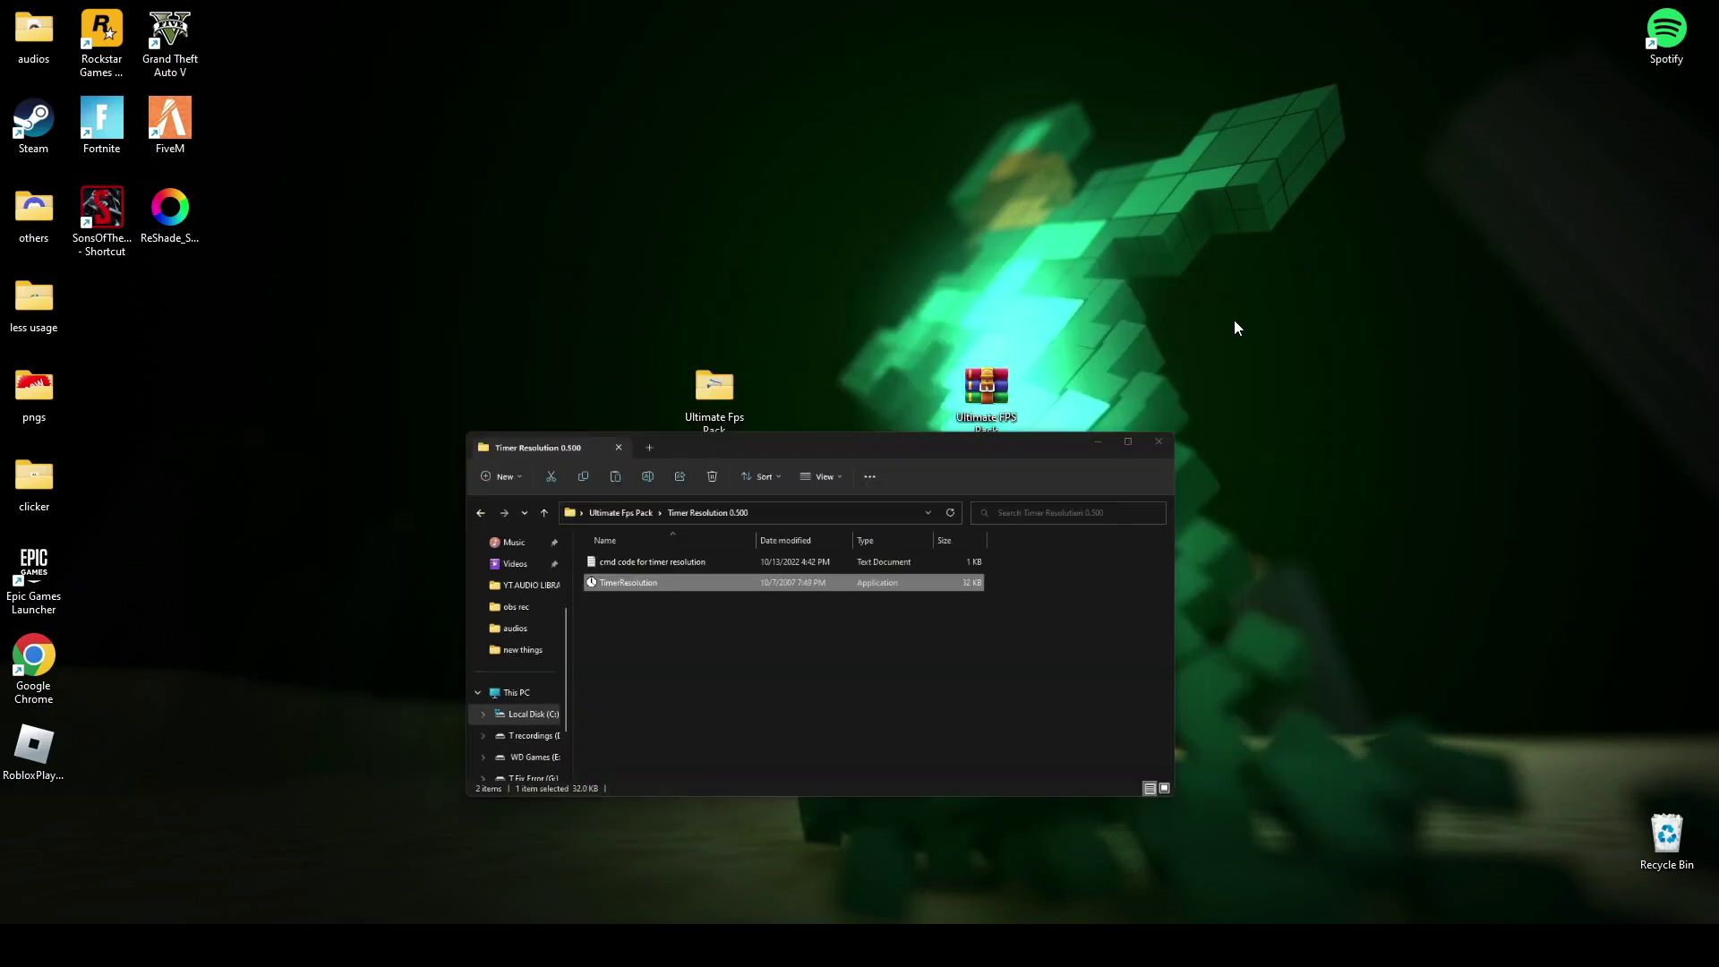
right_click(550, 523)
left_click(606, 595)
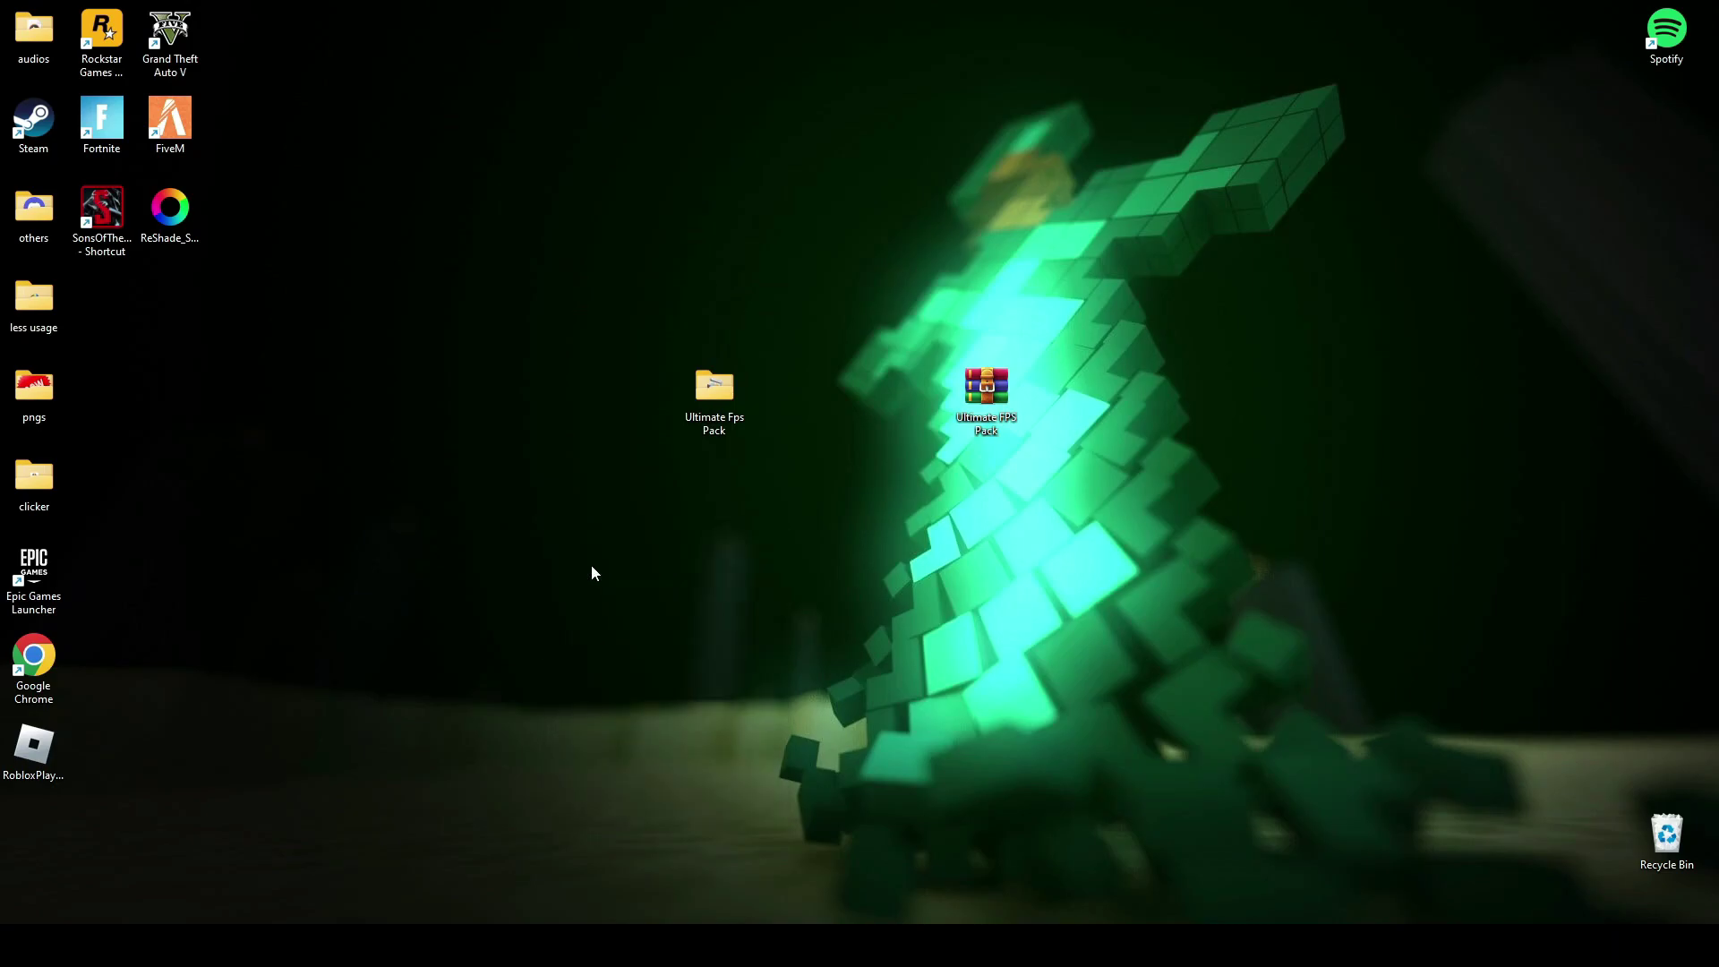